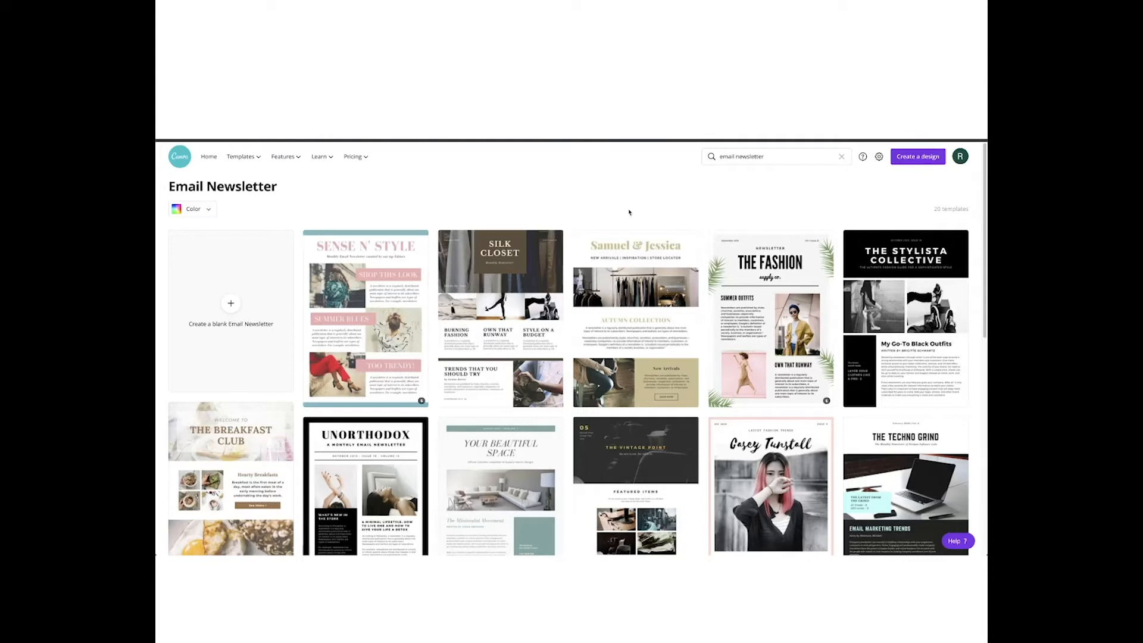
# Browse the email newsletter templates to compare their layouts and styles
pyautogui.scroll(-5, 570, 332)
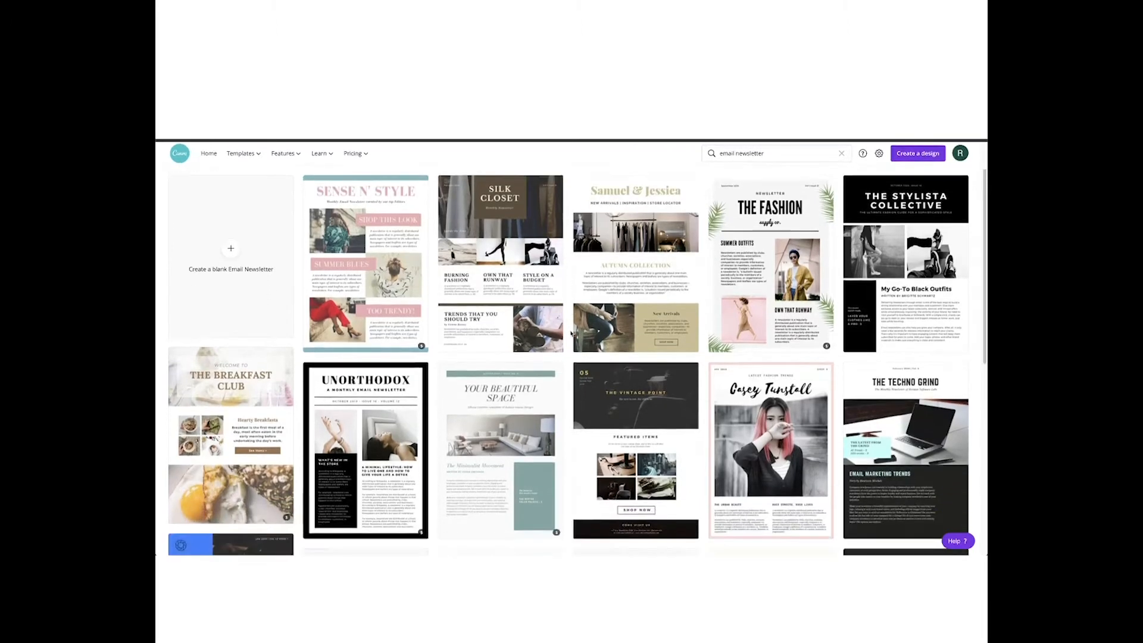
pyautogui.scroll(-2, 571, 332)
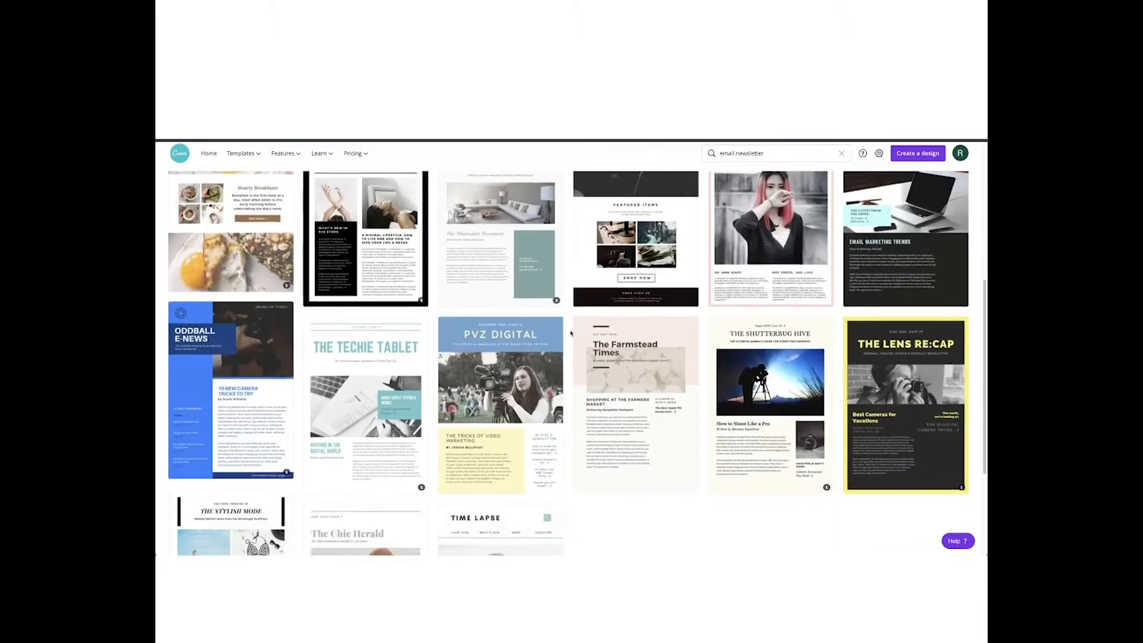
pyautogui.scroll(-1, 570, 332)
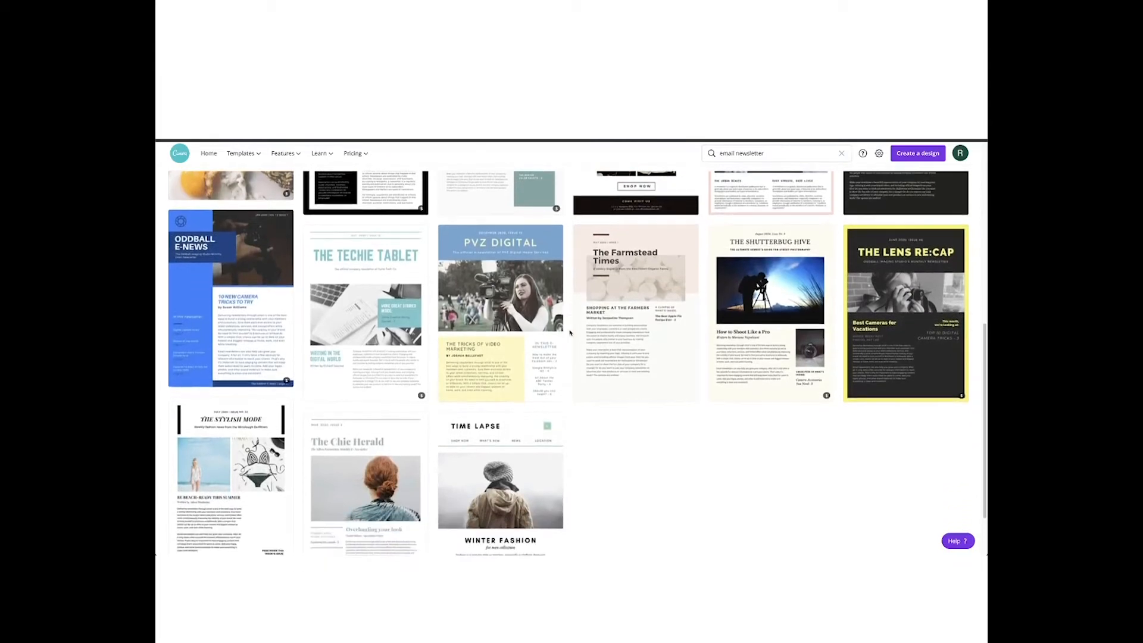
pyautogui.scroll(2, 570, 332)
pyautogui.scroll(4, 570, 332)
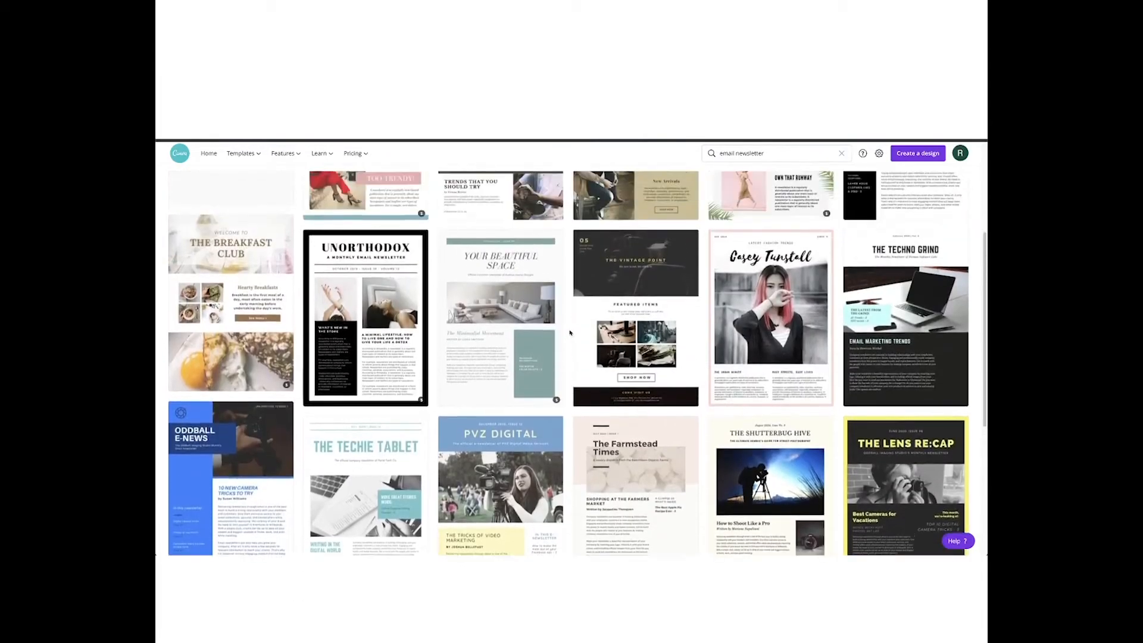
pyautogui.scroll(1, 568, 332)
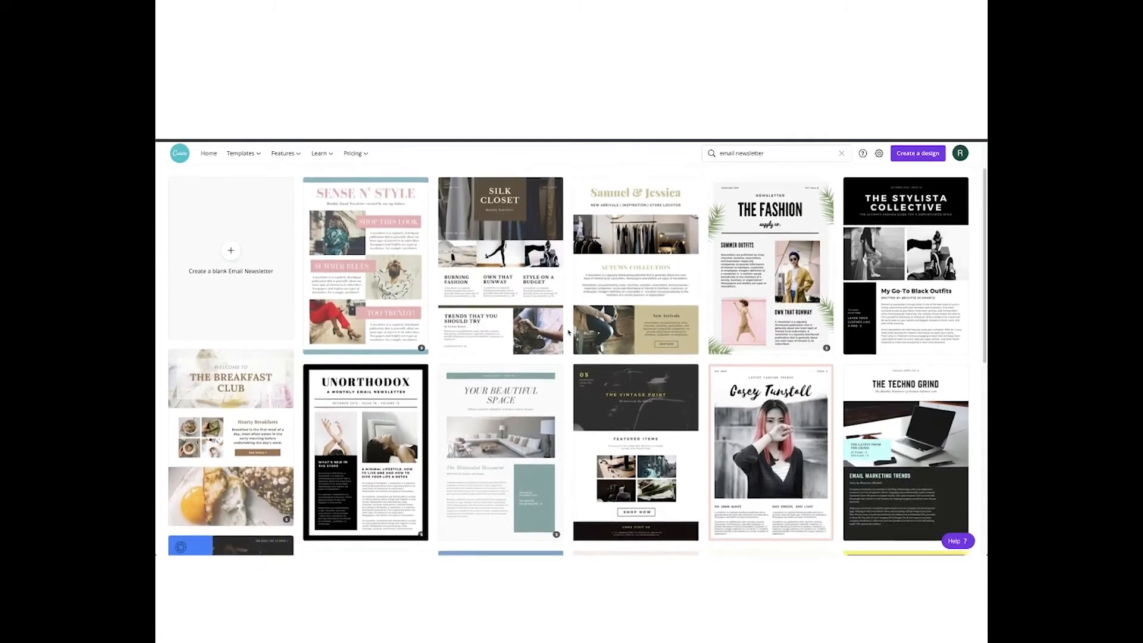
pyautogui.scroll(-1, 568, 332)
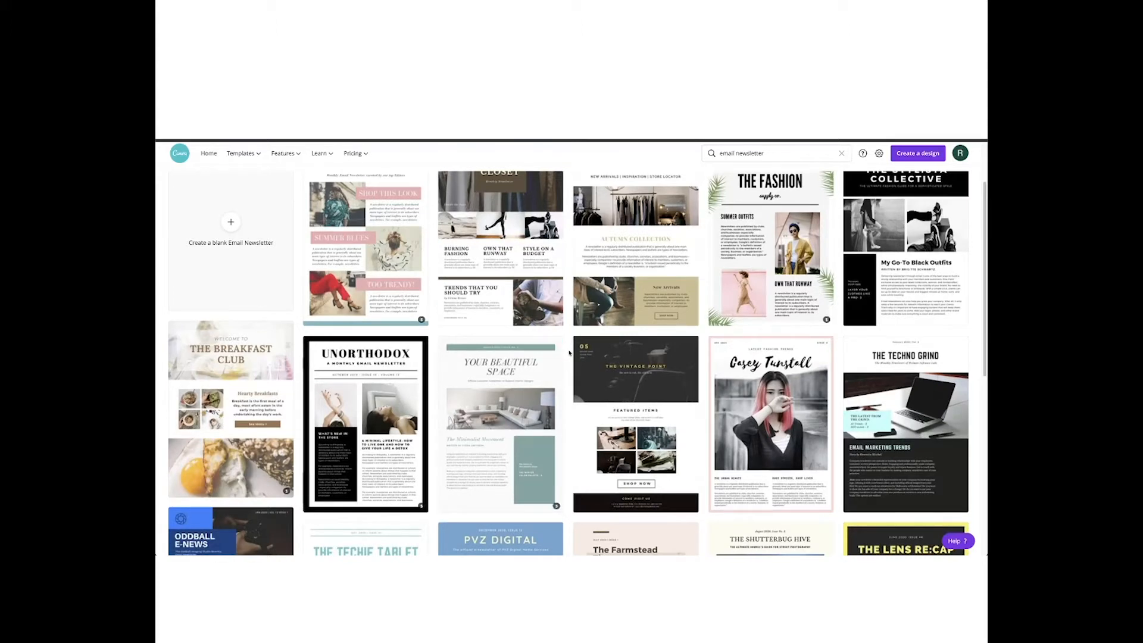
pyautogui.scroll(-1, 568, 348)
pyautogui.scroll(1, 569, 356)
pyautogui.scroll(1, 569, 355)
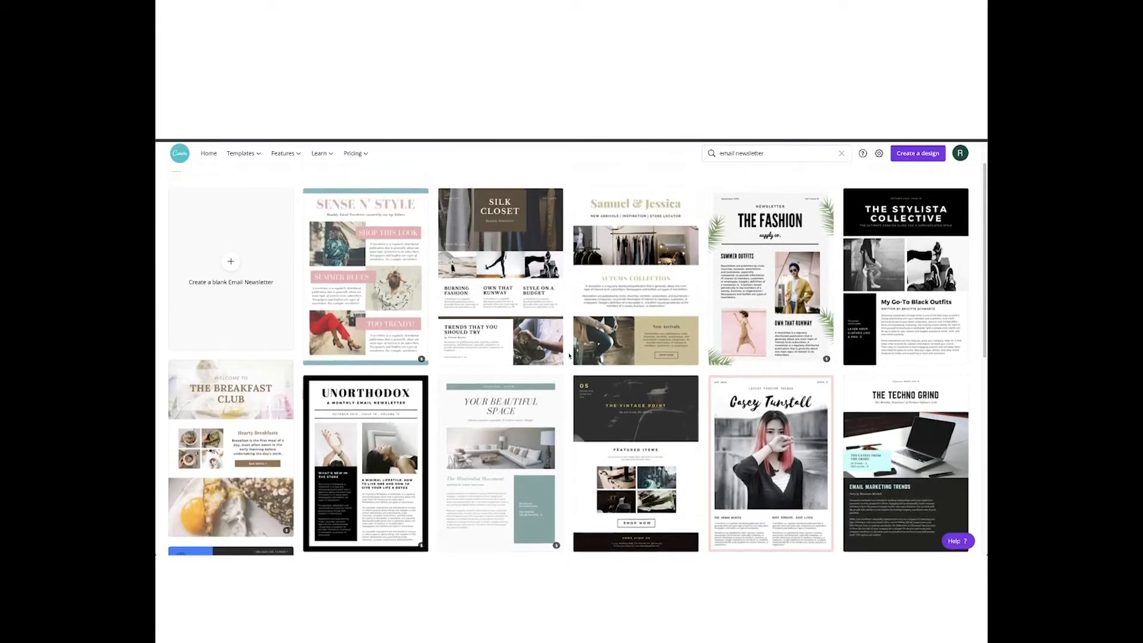
pyautogui.scroll(-2, 569, 356)
pyautogui.scroll(-2, 569, 355)
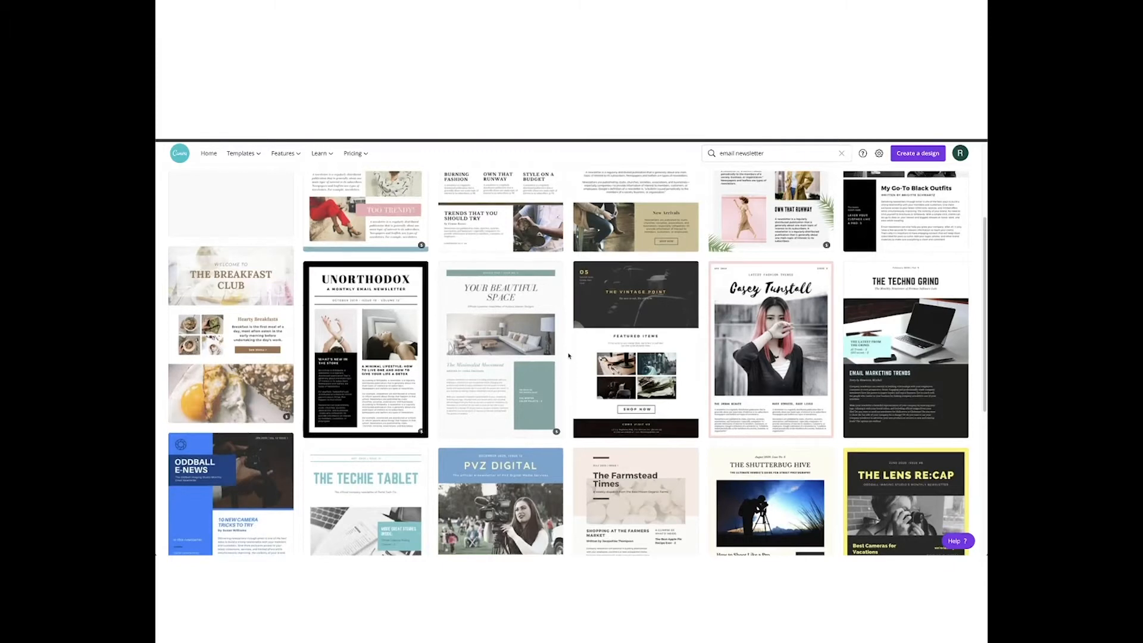
pyautogui.scroll(1, 569, 356)
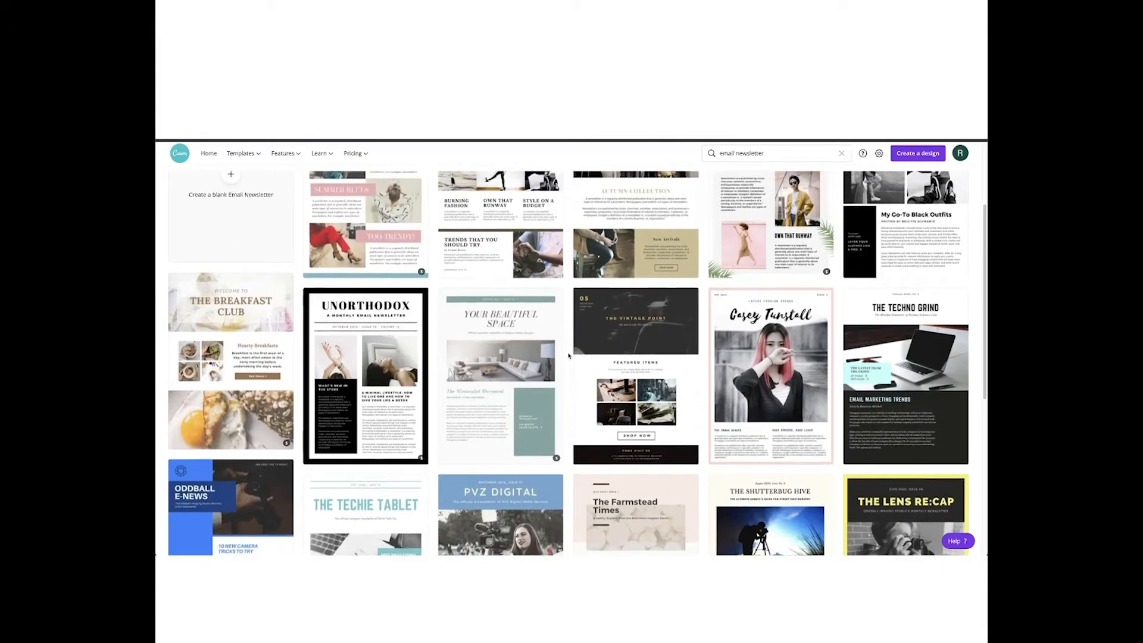
pyautogui.scroll(-1, 570, 361)
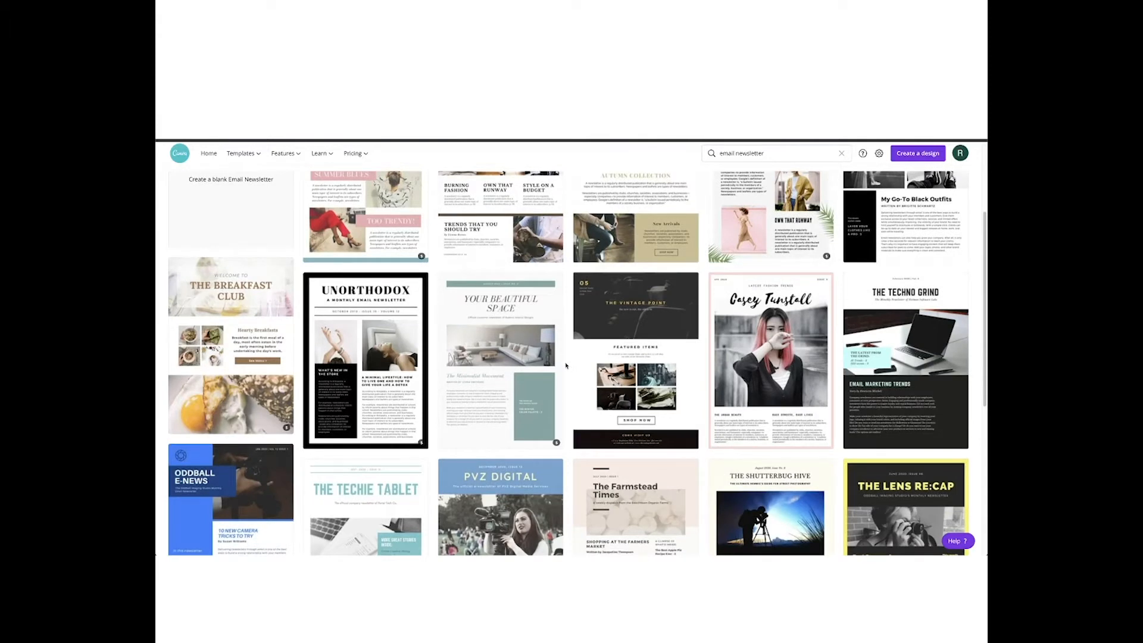
pyautogui.scroll(1, 566, 365)
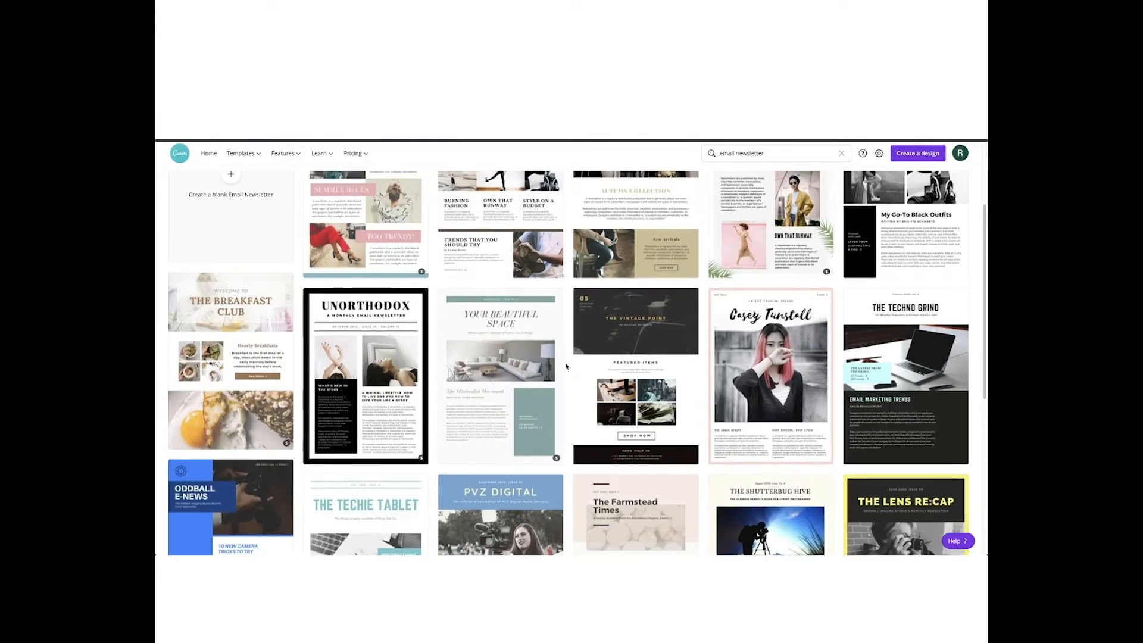
pyautogui.scroll(1, 566, 366)
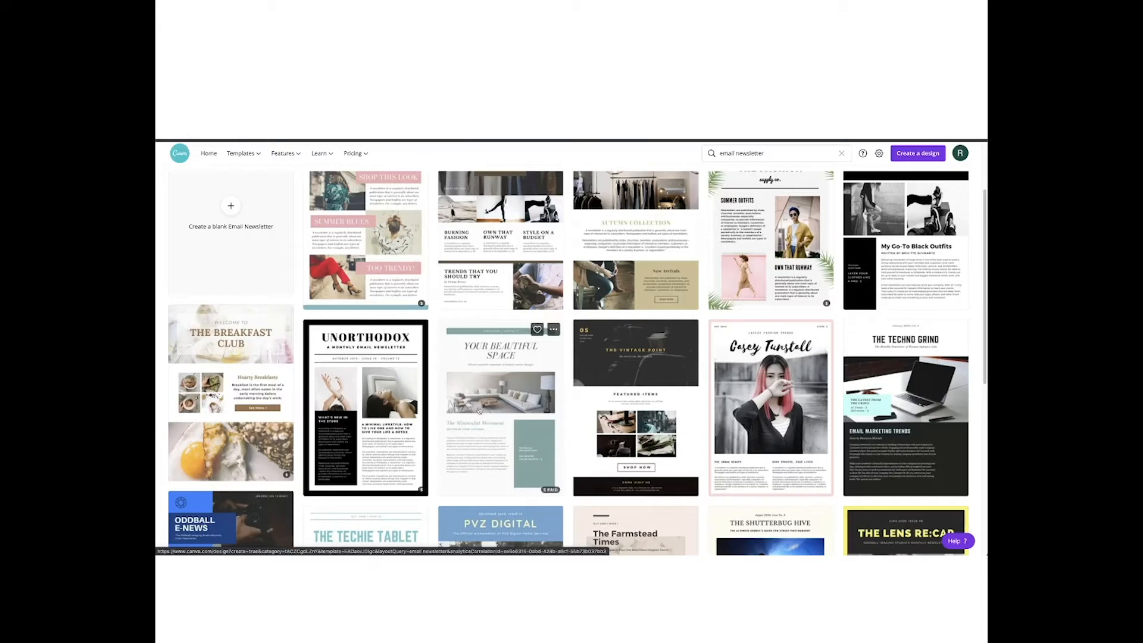
# Open the Silk Closet monthly newsletter template as a new design
pyautogui.scroll(2, 506, 392)
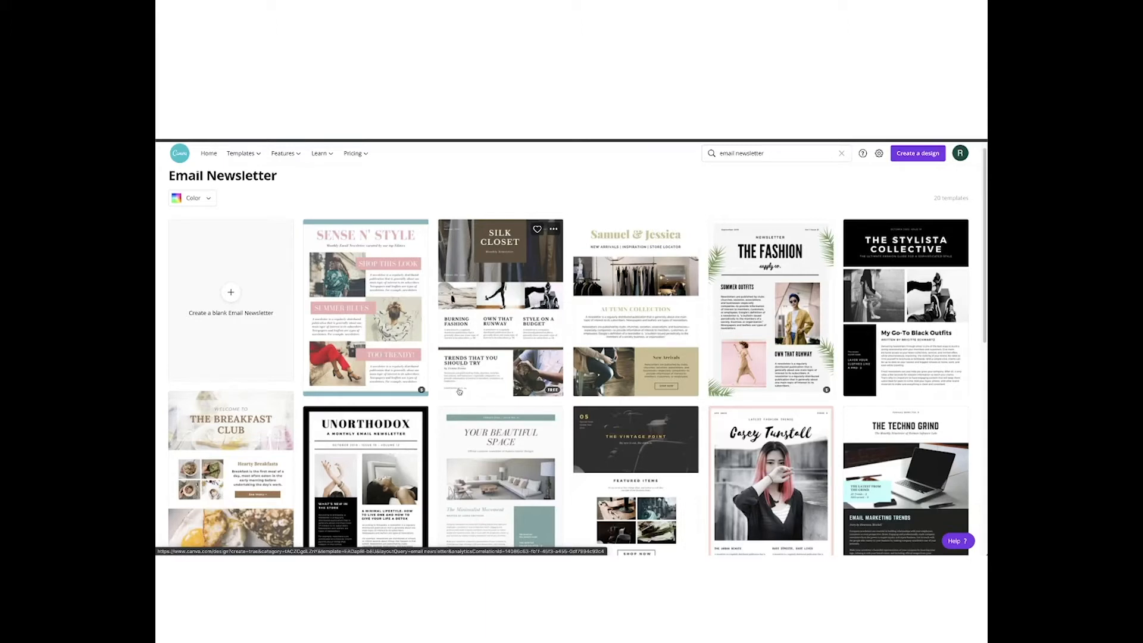
pyautogui.click(515, 352)
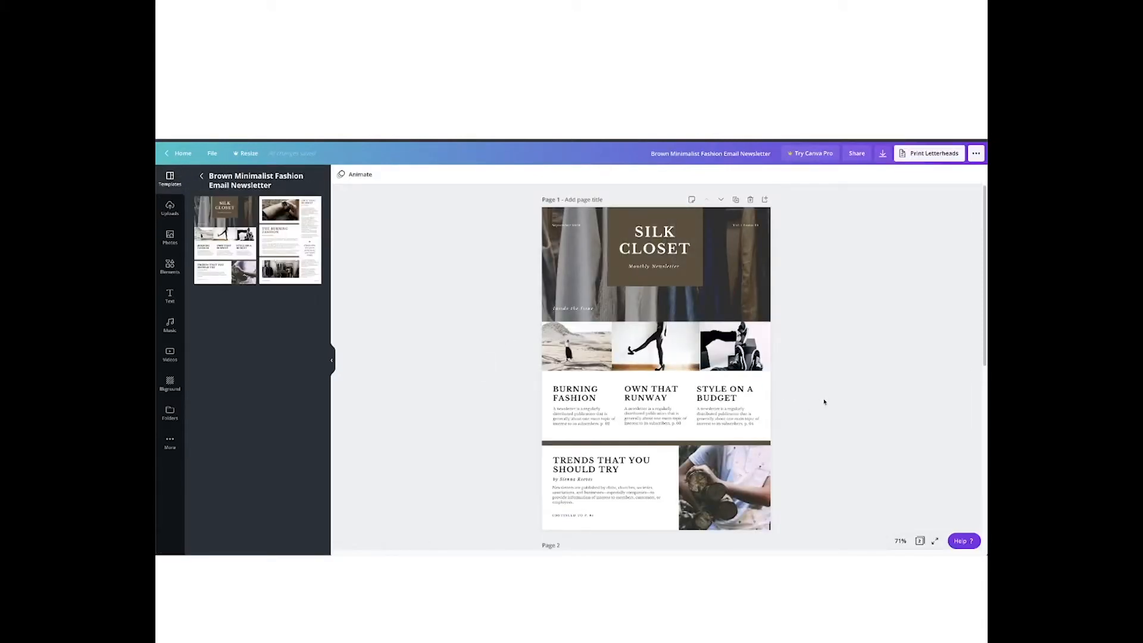
# Examine the layout, images and text blocks on both pages of the Silk Closet newsletter
pyautogui.scroll(-1, 819, 404)
pyautogui.scroll(-6, 819, 404)
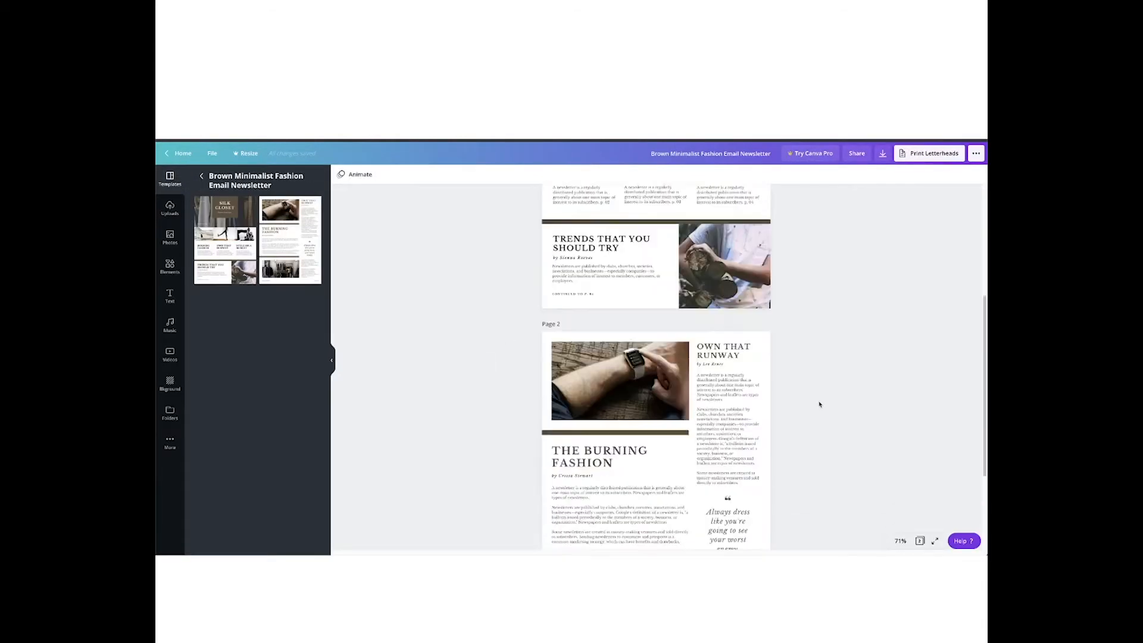
pyautogui.scroll(7, 819, 404)
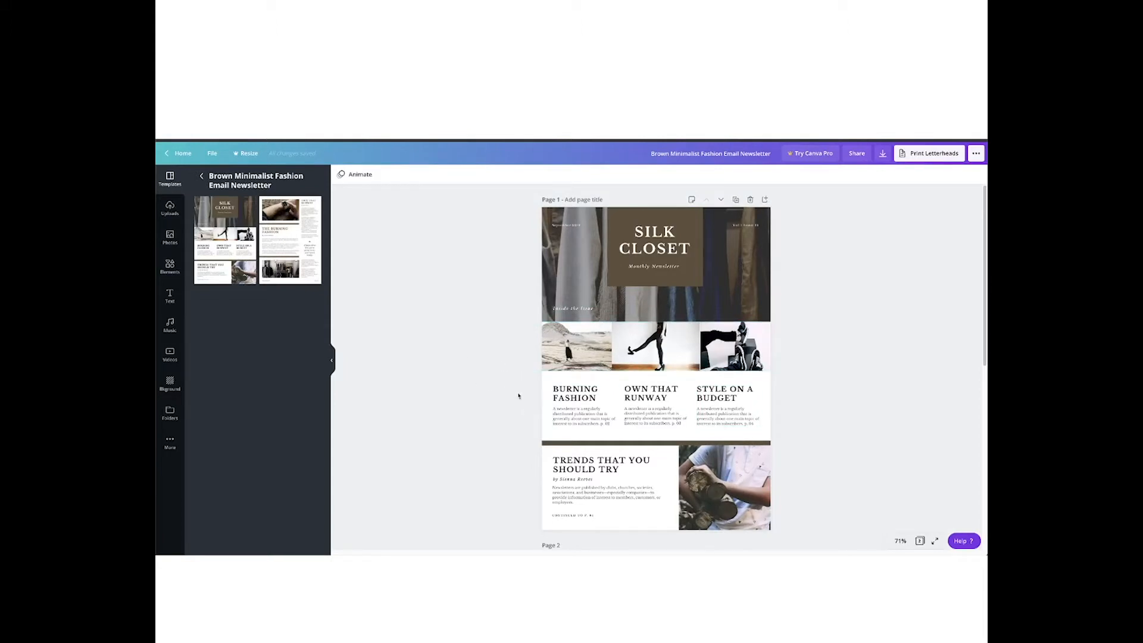
pyautogui.scroll(-2, 533, 406)
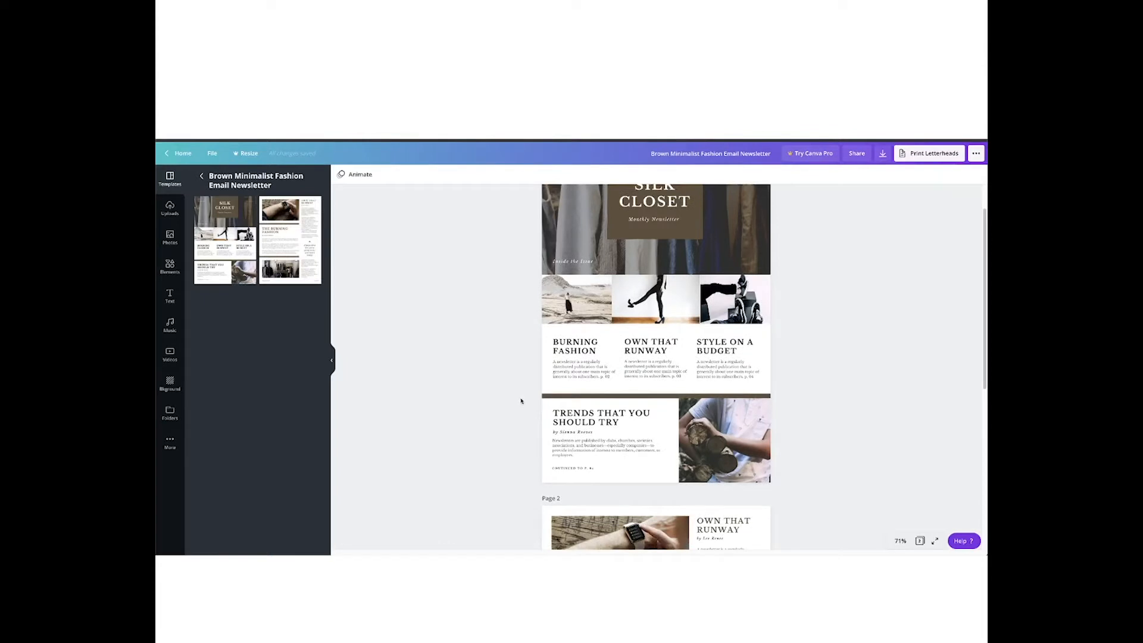
pyautogui.scroll(1, 520, 401)
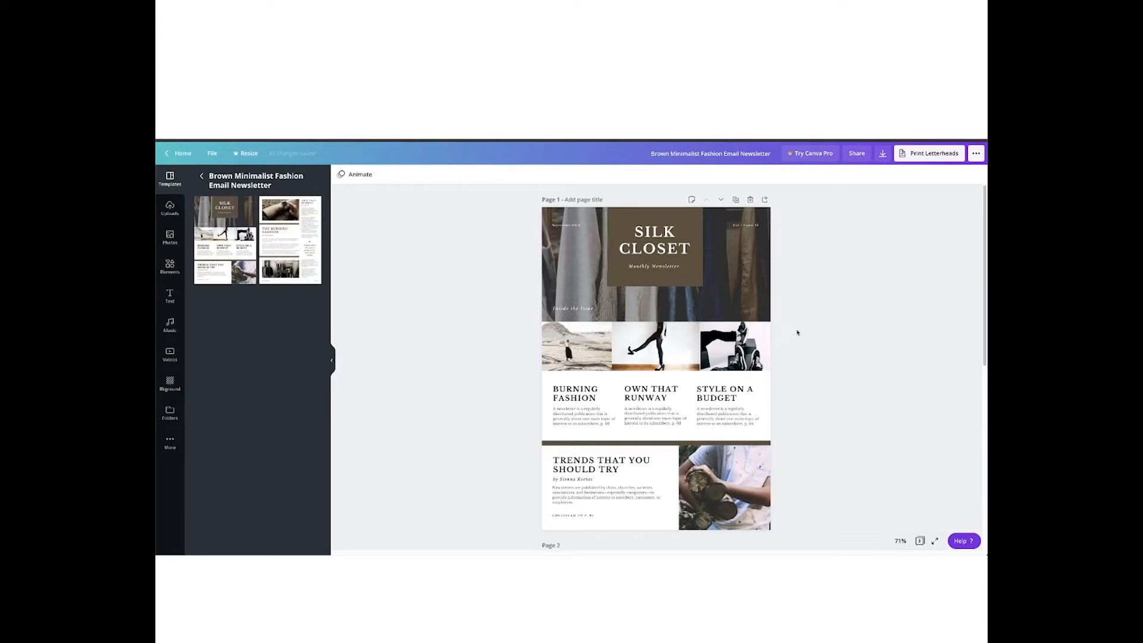
pyautogui.scroll(-1, 797, 332)
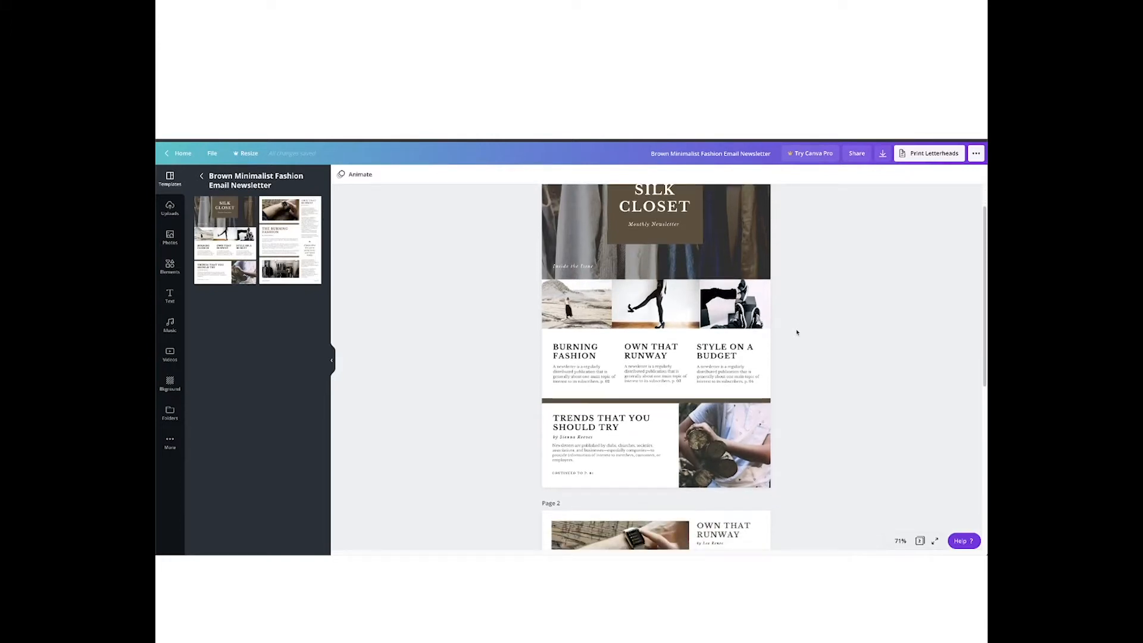
pyautogui.scroll(1, 797, 332)
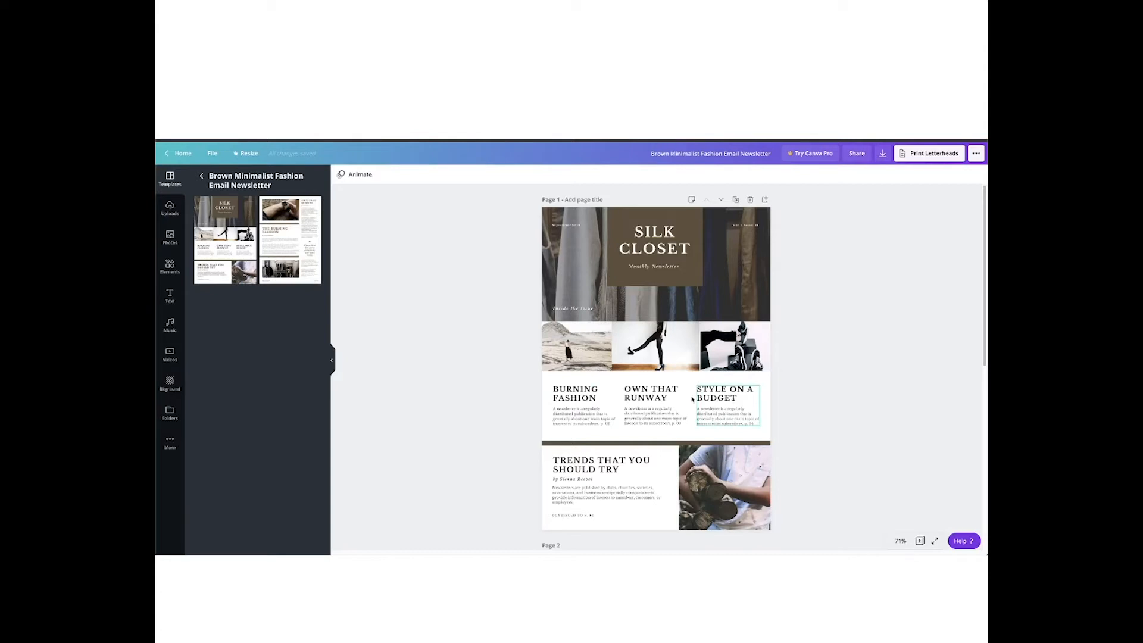
pyautogui.scroll(-1, 510, 394)
pyautogui.scroll(-1, 510, 394)
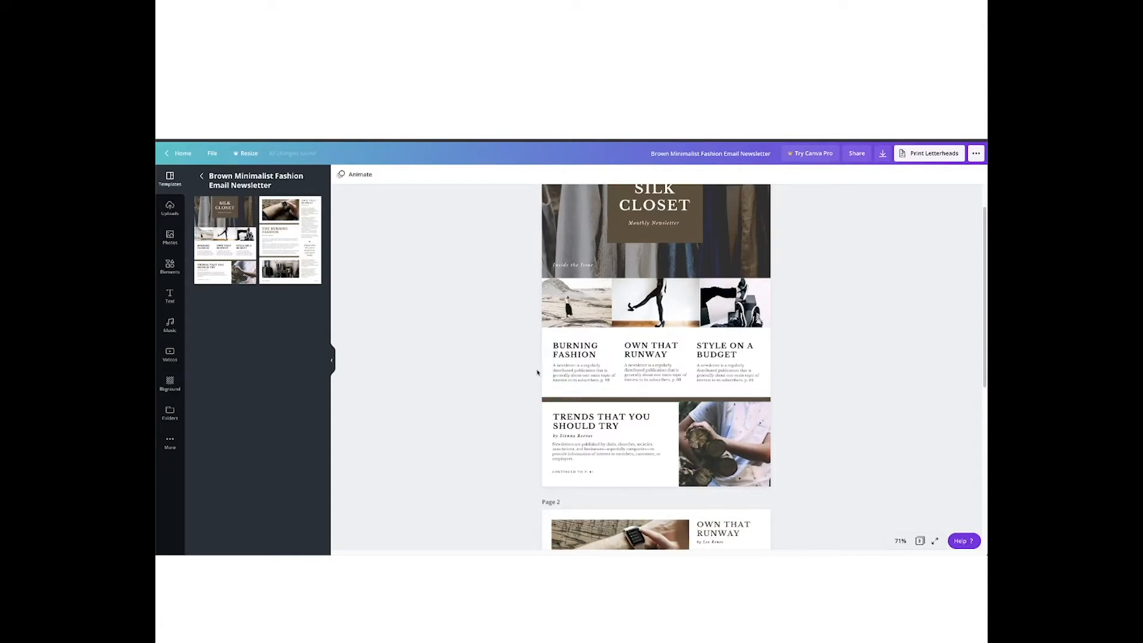
pyautogui.scroll(-5, 575, 438)
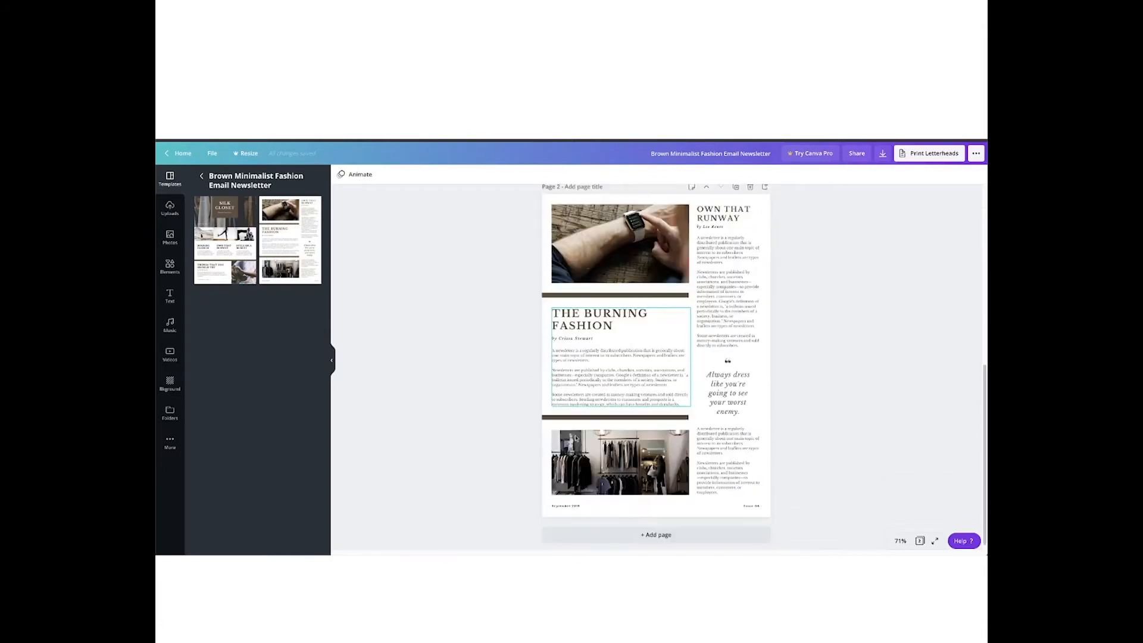
pyautogui.scroll(1, 575, 438)
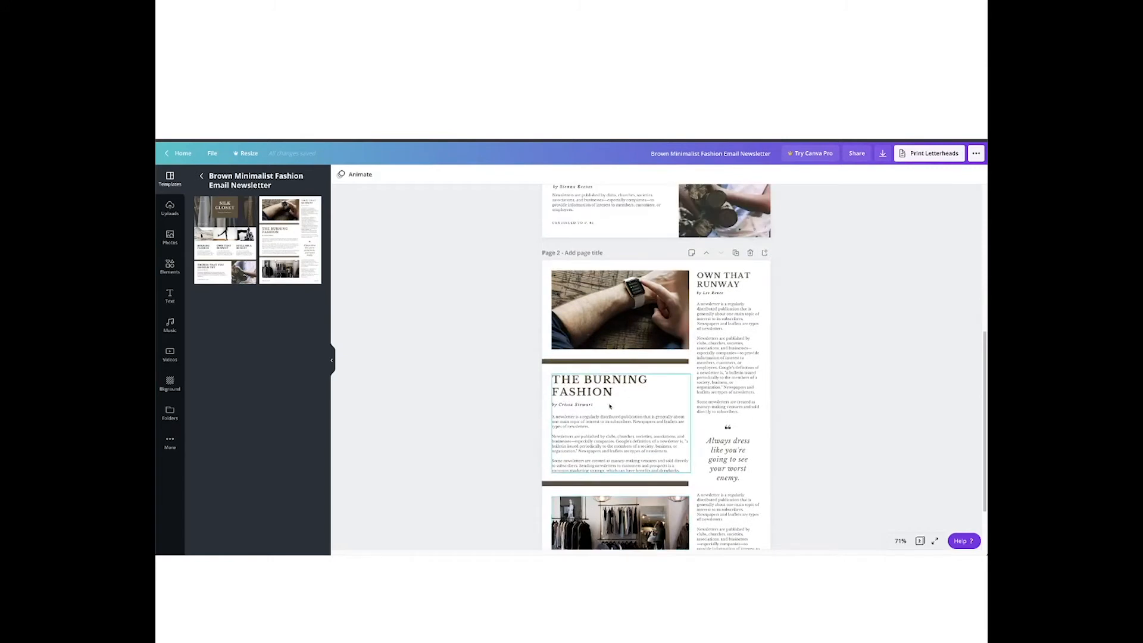
pyautogui.scroll(4, 500, 391)
pyautogui.scroll(1, 502, 391)
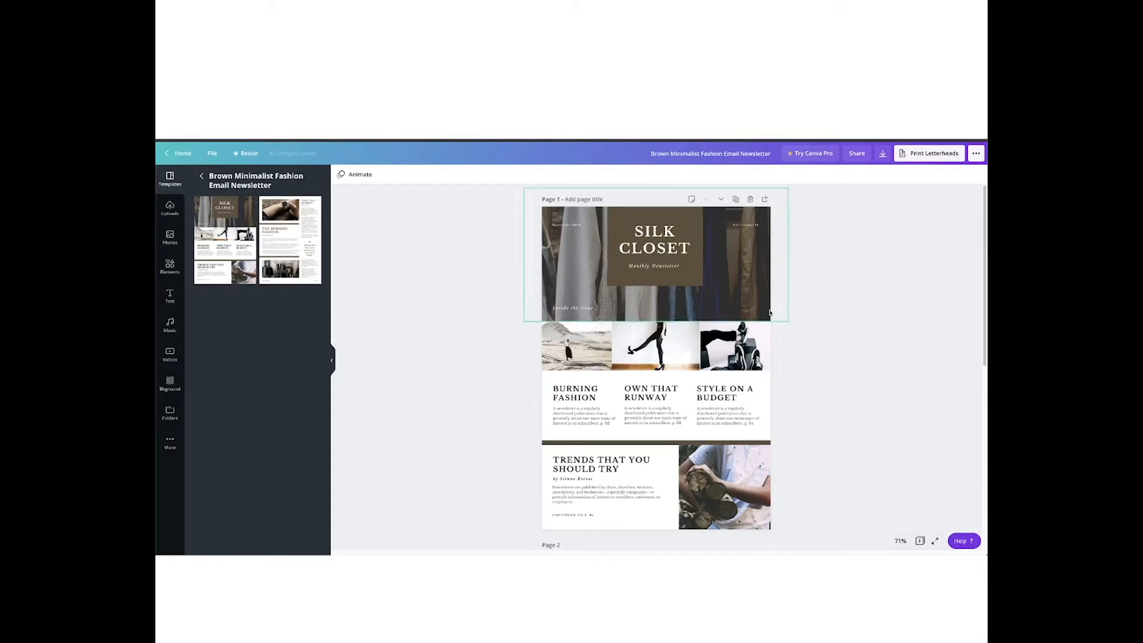
pyautogui.scroll(-2, 798, 383)
pyautogui.scroll(-1, 800, 382)
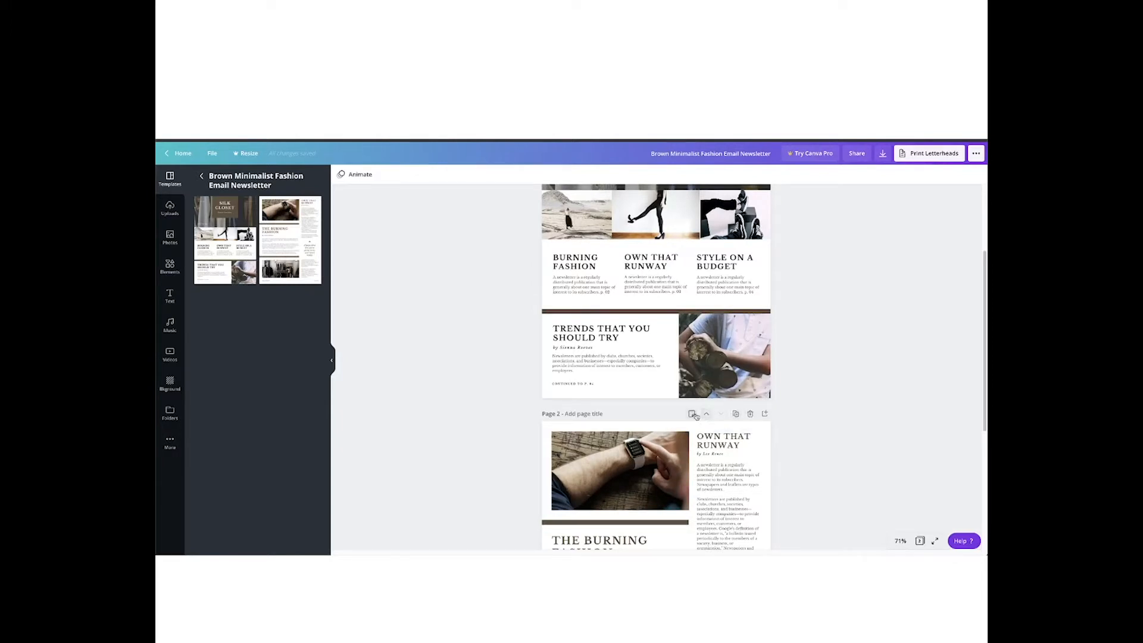
pyautogui.scroll(-4, 806, 416)
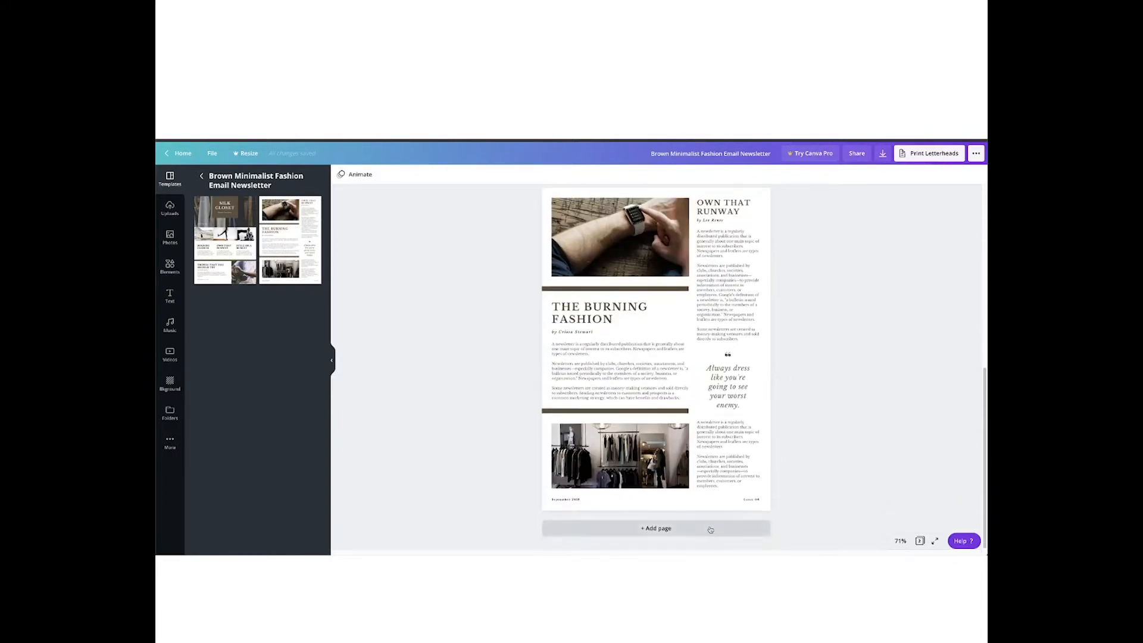
pyautogui.scroll(3, 812, 453)
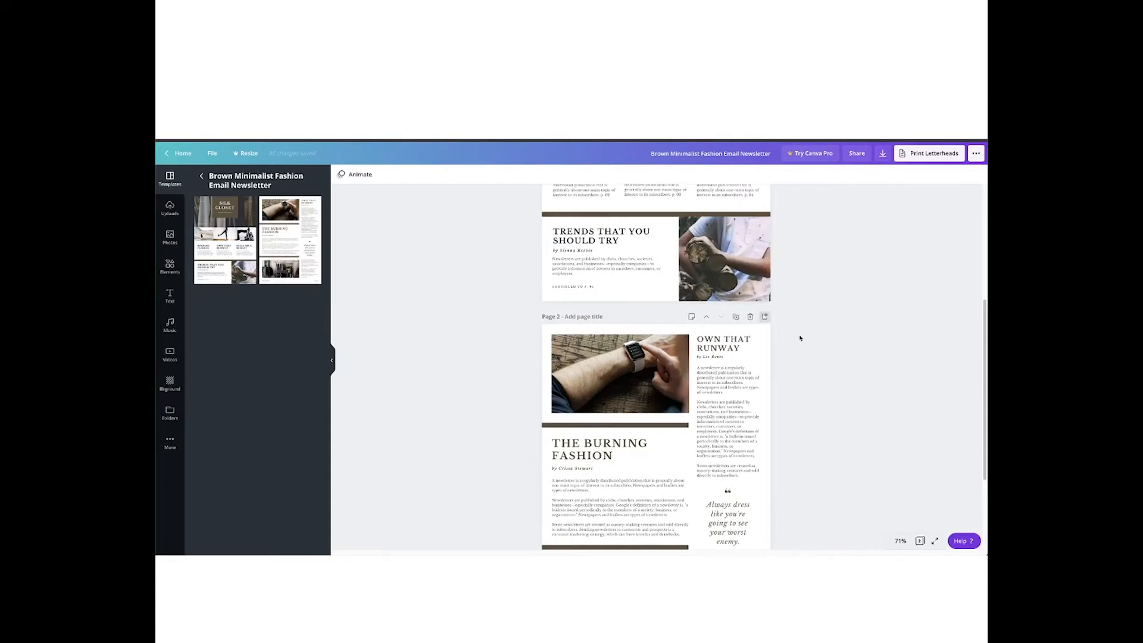
pyautogui.scroll(-3, 803, 414)
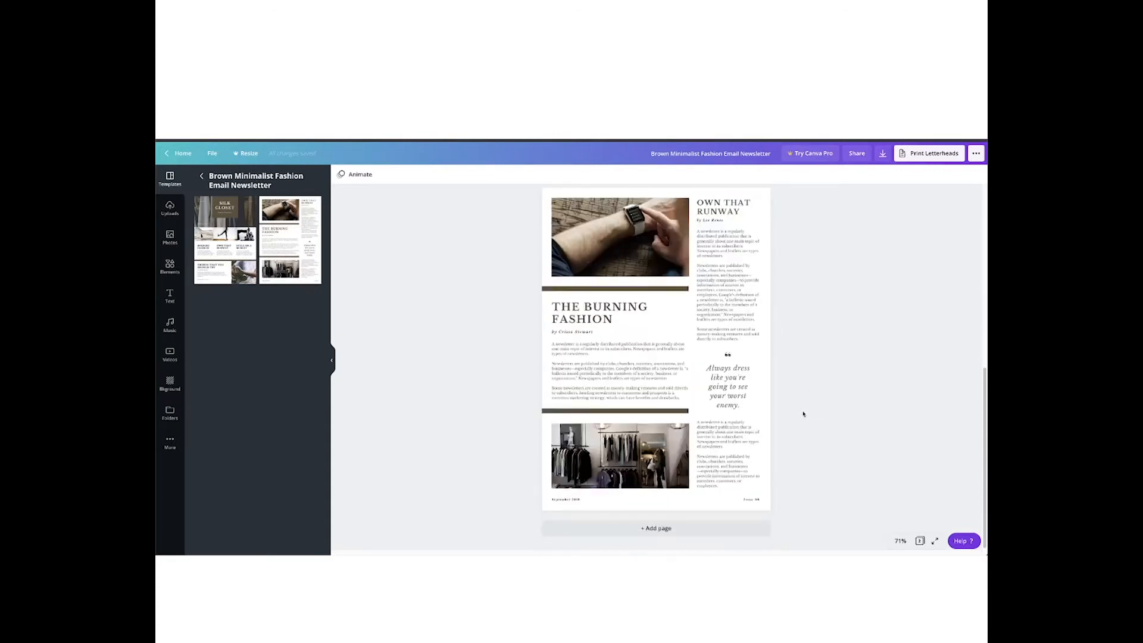
pyautogui.scroll(2, 809, 410)
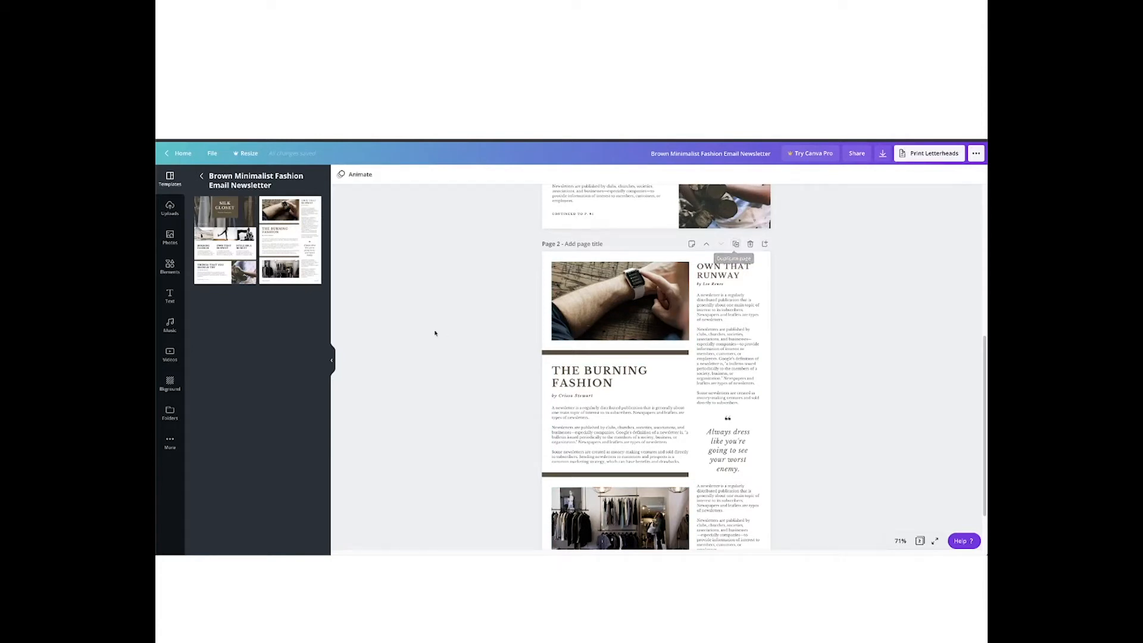
pyautogui.scroll(-2, 443, 330)
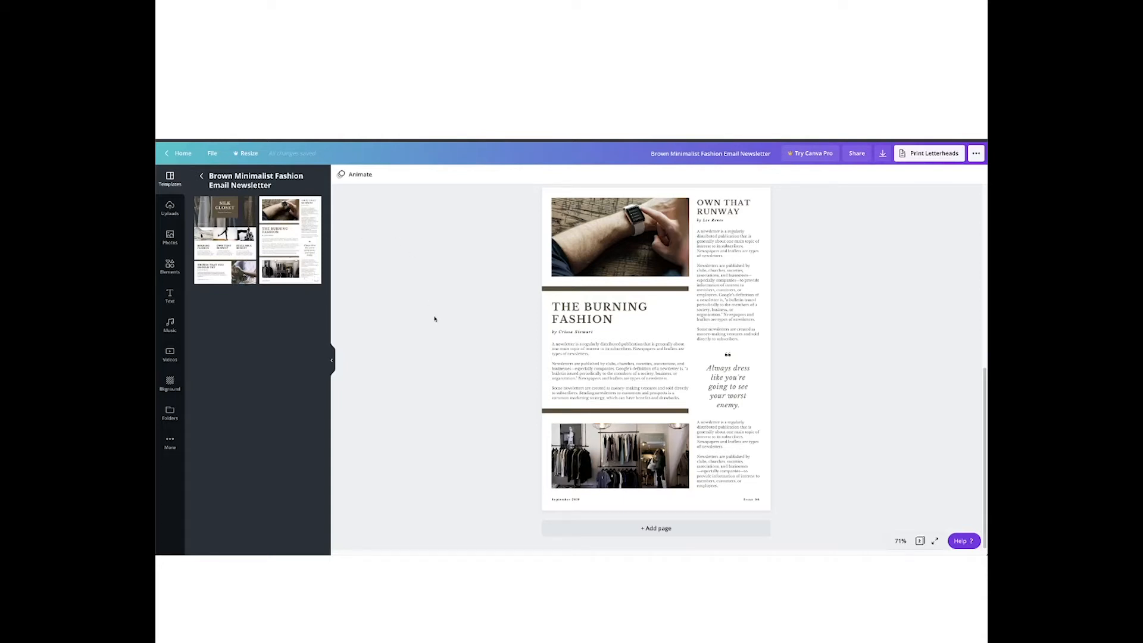
pyautogui.scroll(1, 531, 379)
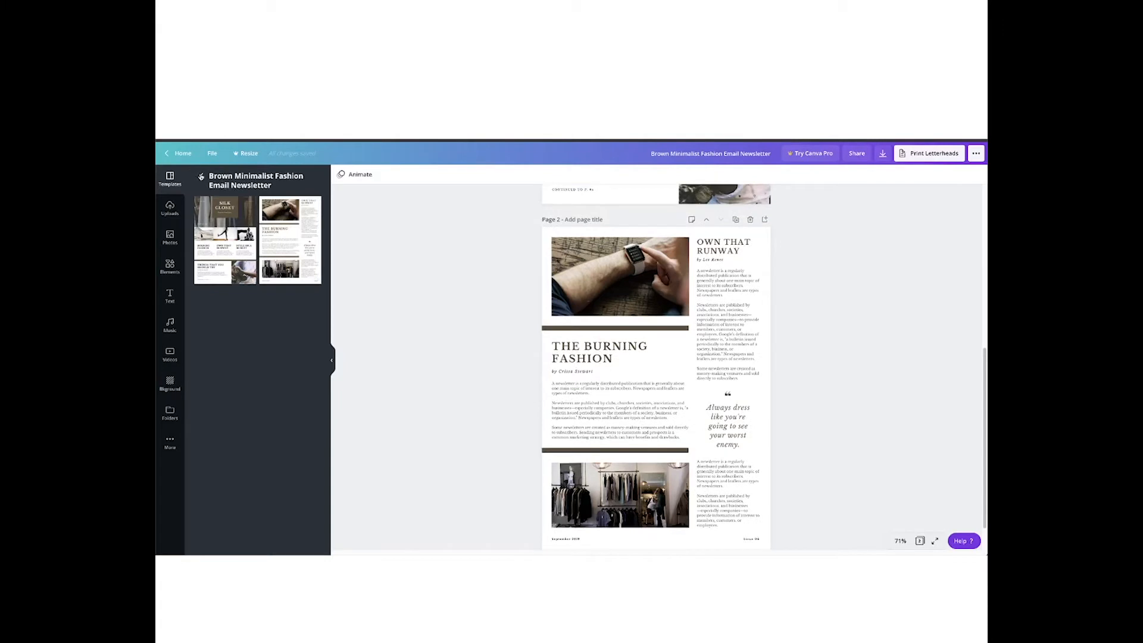
# Go back from the Brown Minimalist Fashion template's page thumbnails to the full template library, keeping page 2 of the newsletter in view
pyautogui.click(201, 177)
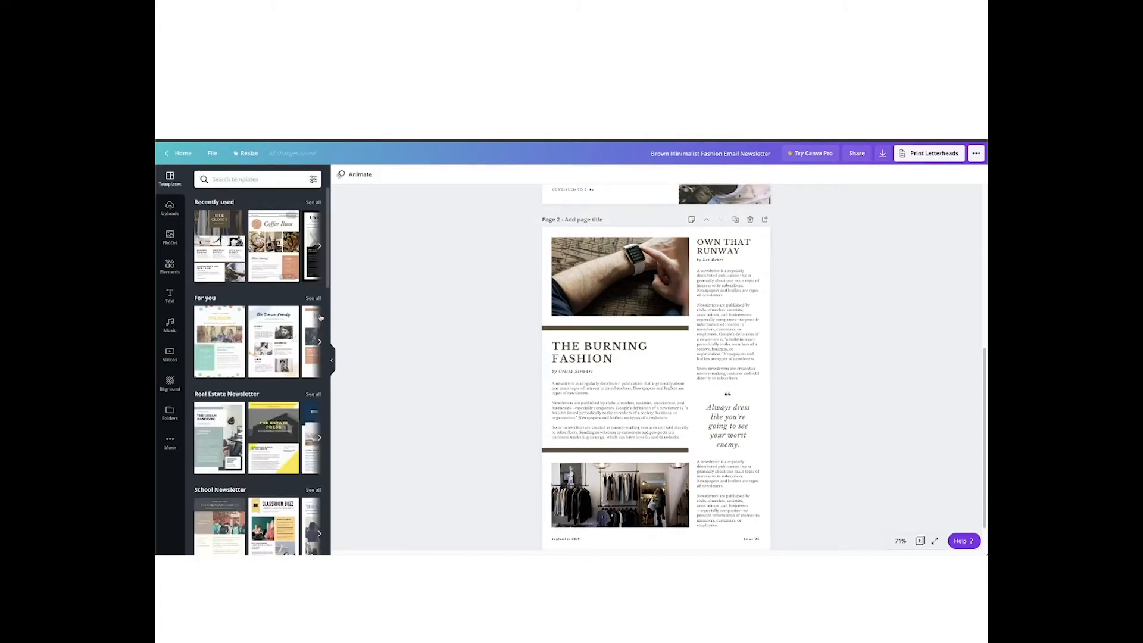
pyautogui.scroll(-1, 510, 390)
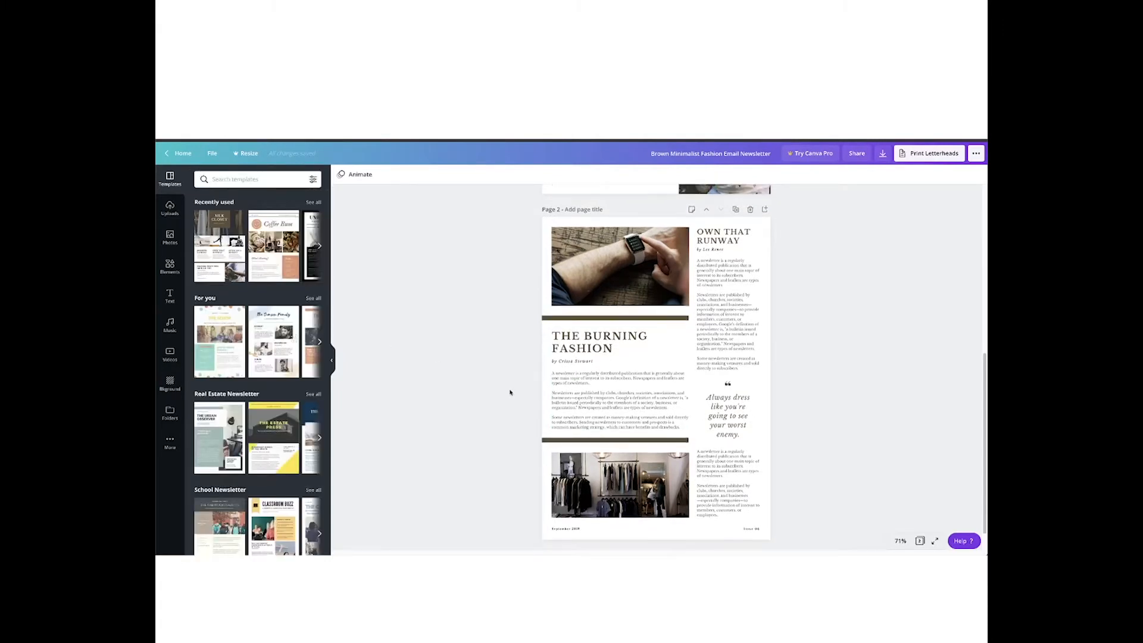
pyautogui.scroll(5, 510, 390)
pyautogui.scroll(-4, 527, 360)
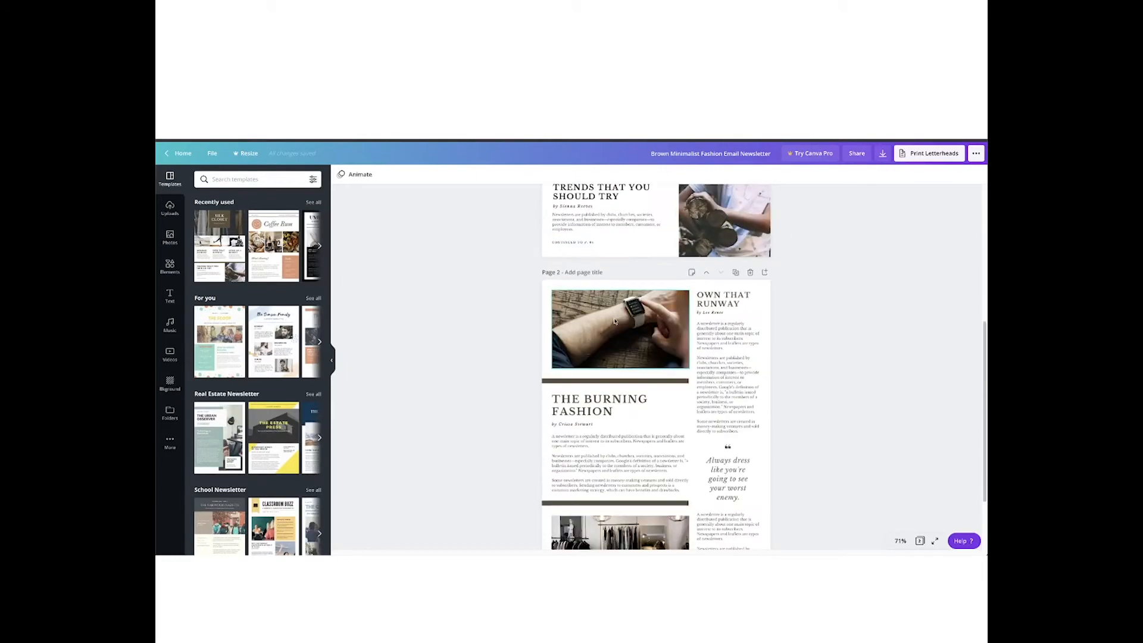
pyautogui.scroll(-2, 625, 392)
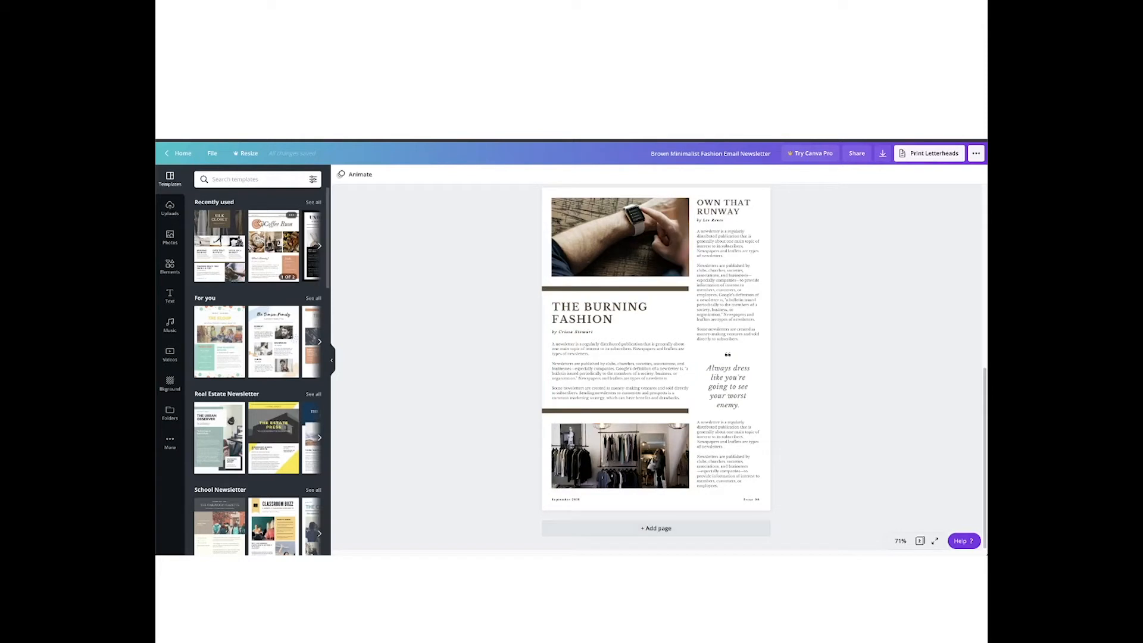
# Add a third page and apply the second page of the Peach and Brown Coffee Shop Vintage Employee Newsletter template to it
pyautogui.click(320, 246)
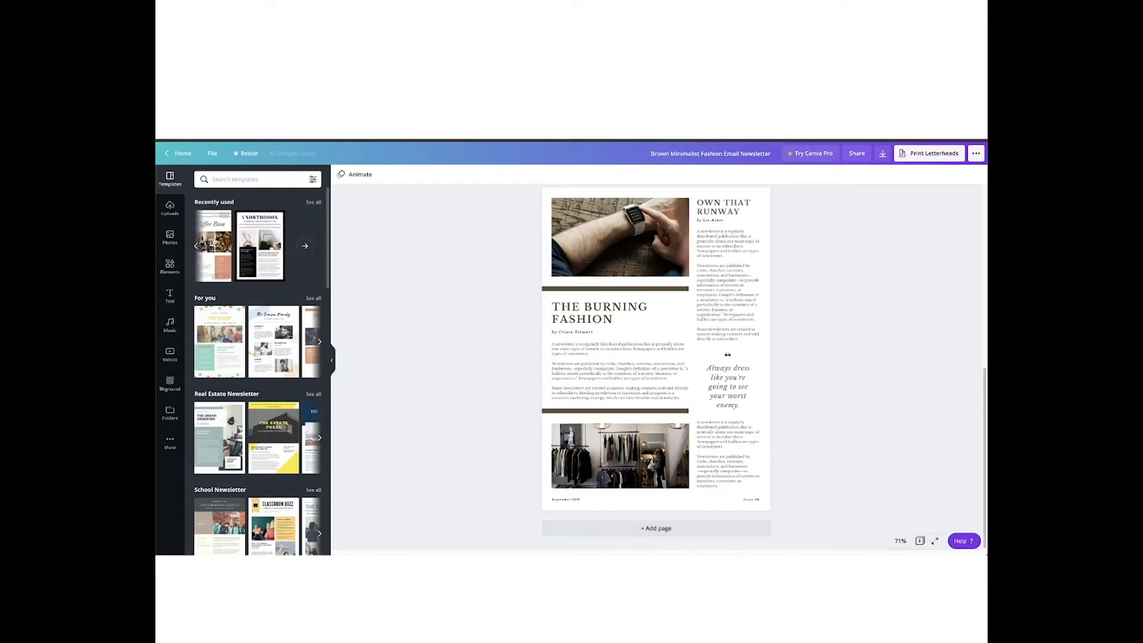
pyautogui.click(195, 246)
pyautogui.click(275, 246)
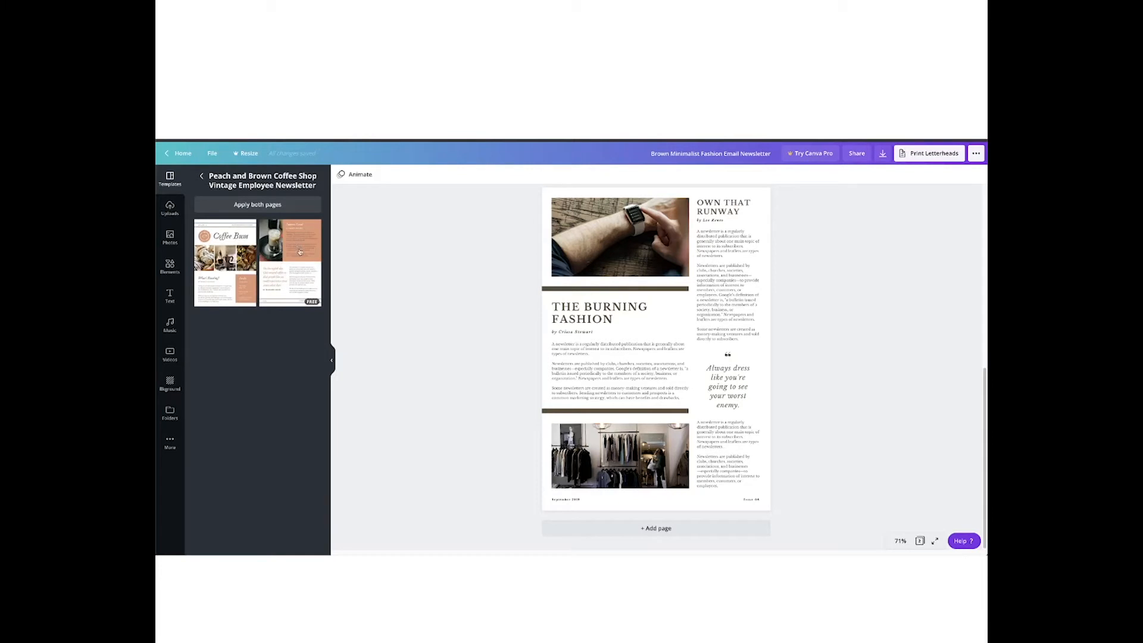
pyautogui.click(595, 528)
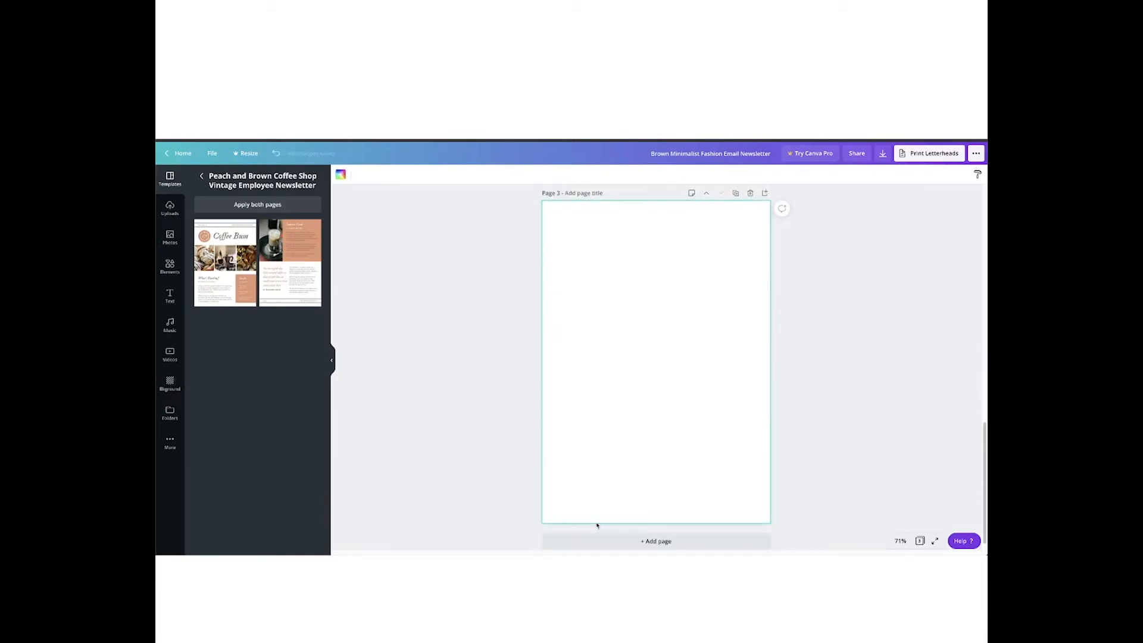
pyautogui.click(285, 266)
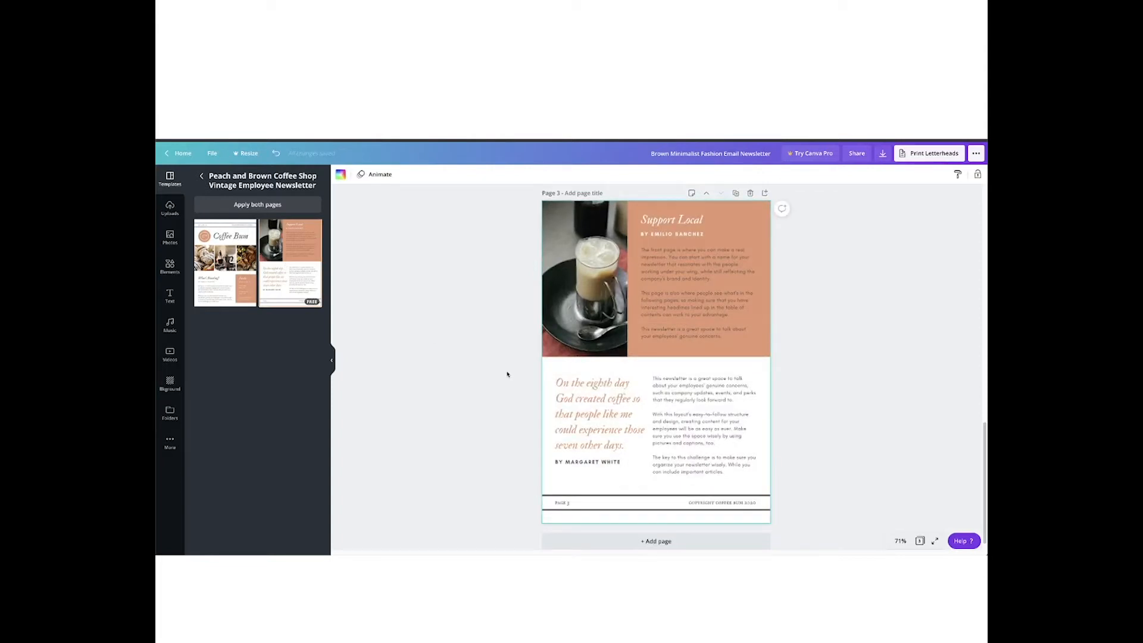
# Compare the new page 3 with the first two pages and check the font used for "The Burning Fashion" heading on page 2
pyautogui.scroll(5, 497, 376)
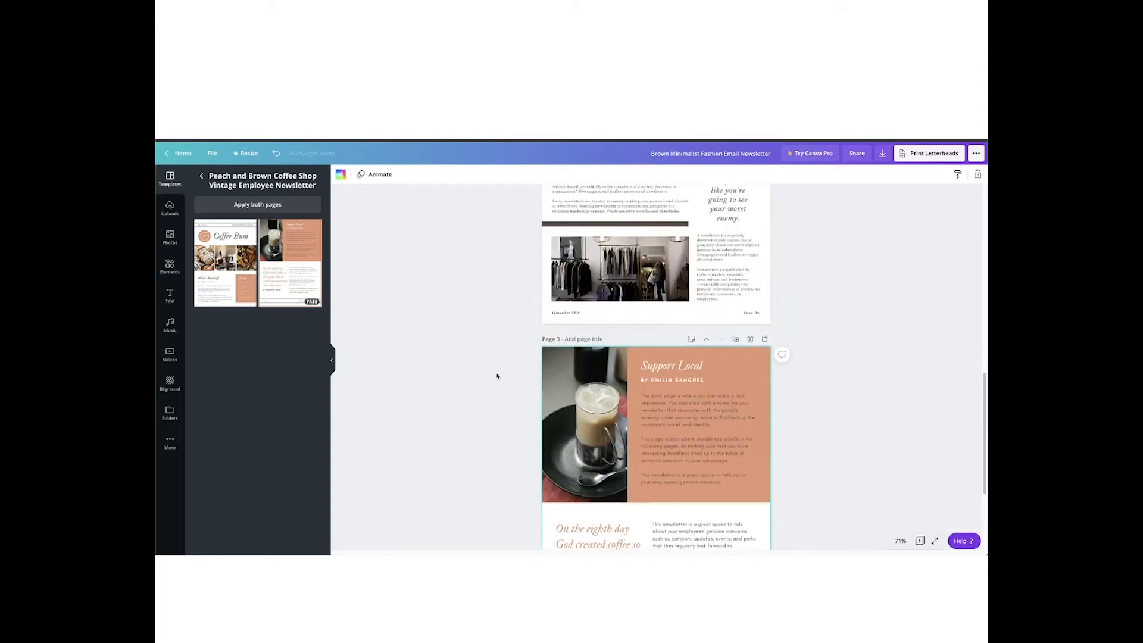
pyautogui.scroll(10, 497, 376)
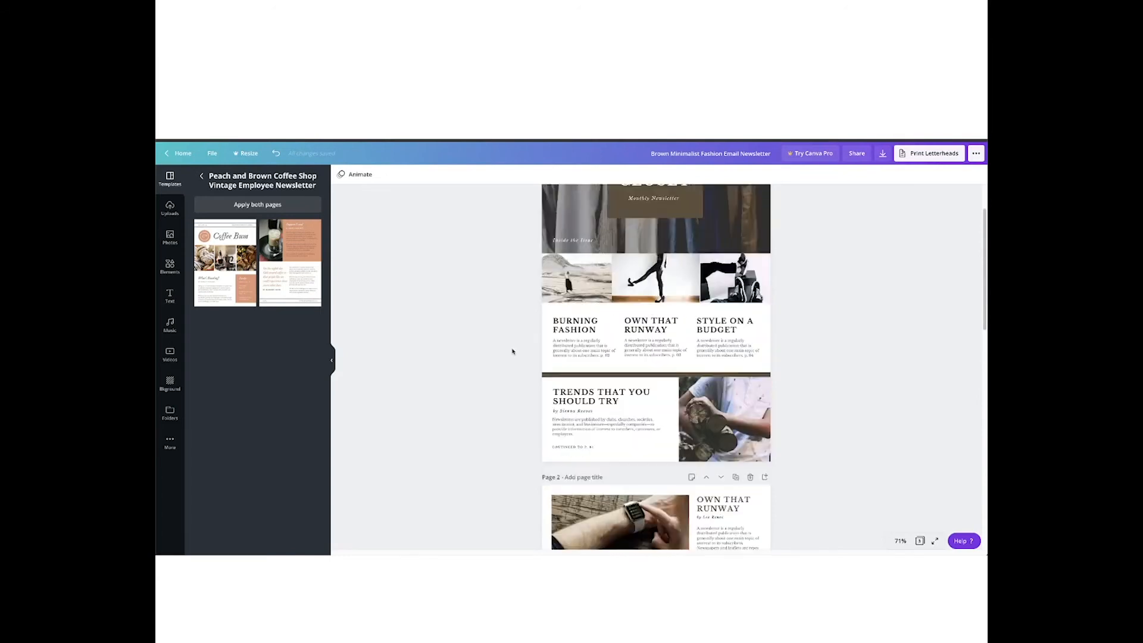
pyautogui.scroll(-10, 512, 351)
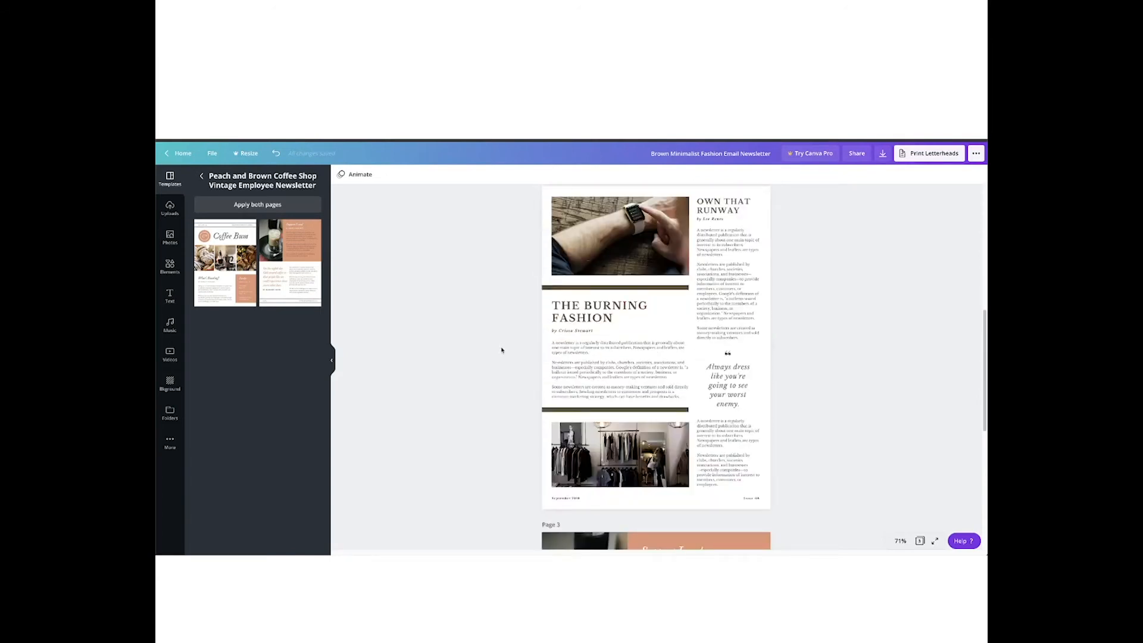
pyautogui.click(594, 316)
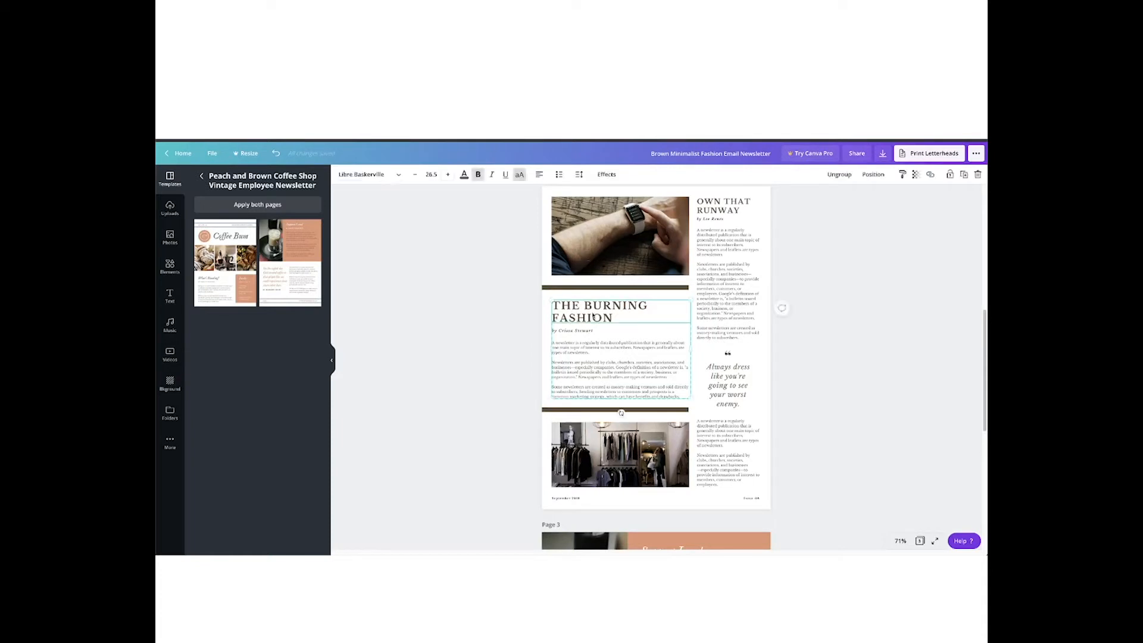
pyautogui.click(391, 176)
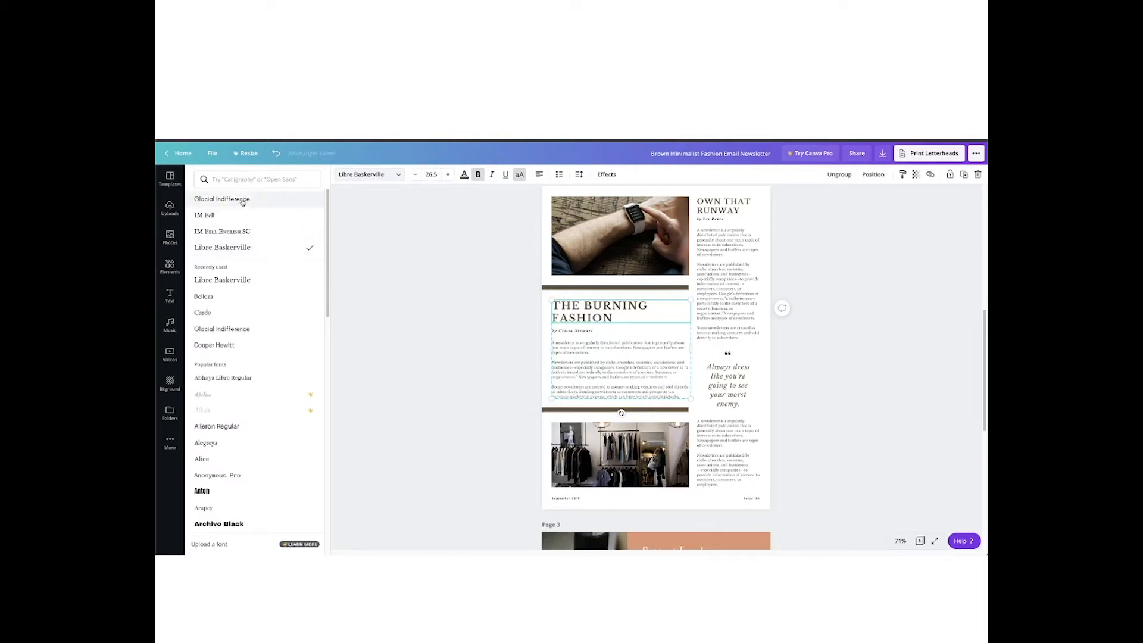
pyautogui.click(380, 249)
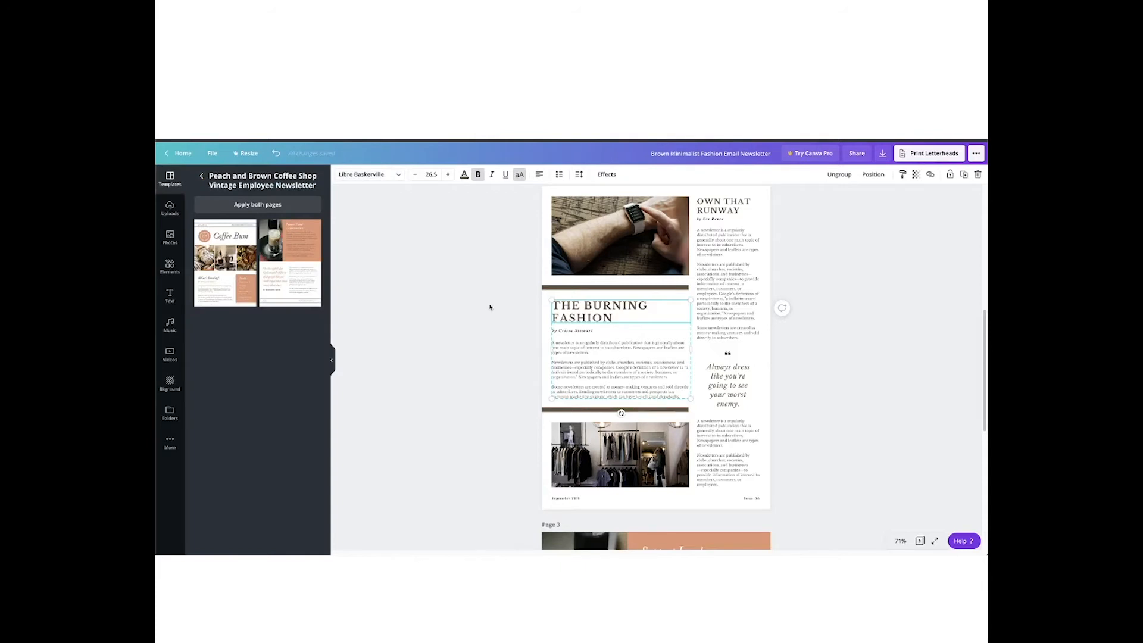
pyautogui.scroll(3, 490, 307)
pyautogui.scroll(-5, 490, 306)
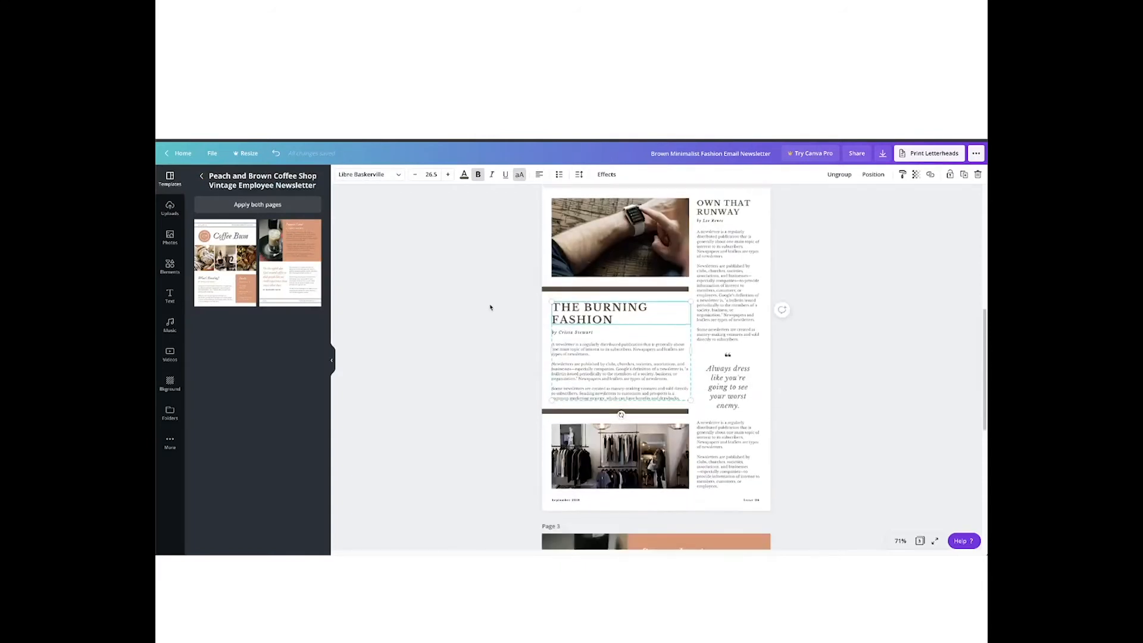
pyautogui.scroll(-4, 490, 307)
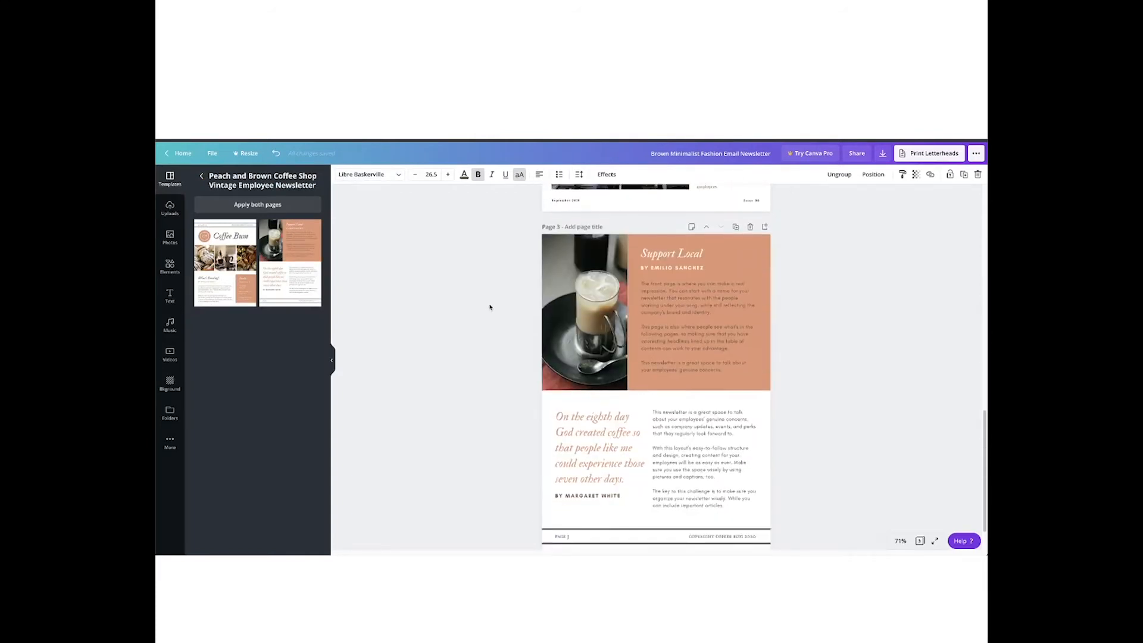
# Compare the font, size and style of page 3's "Support Local" heading with those of "The Burning Fashion" heading on page 2
pyautogui.click(653, 244)
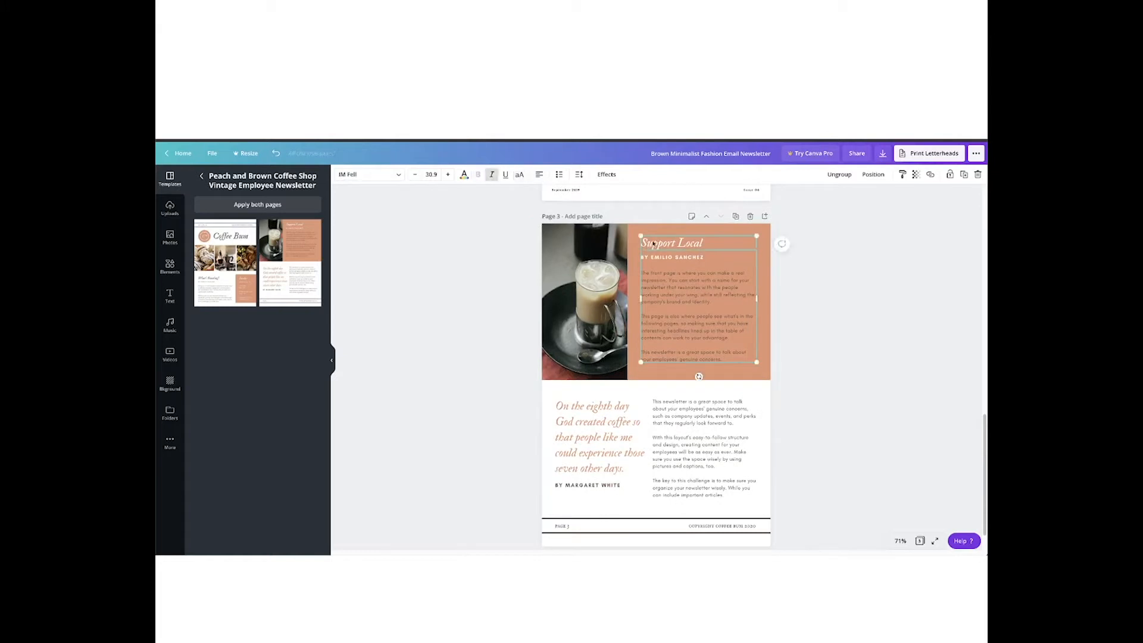
pyautogui.click(394, 178)
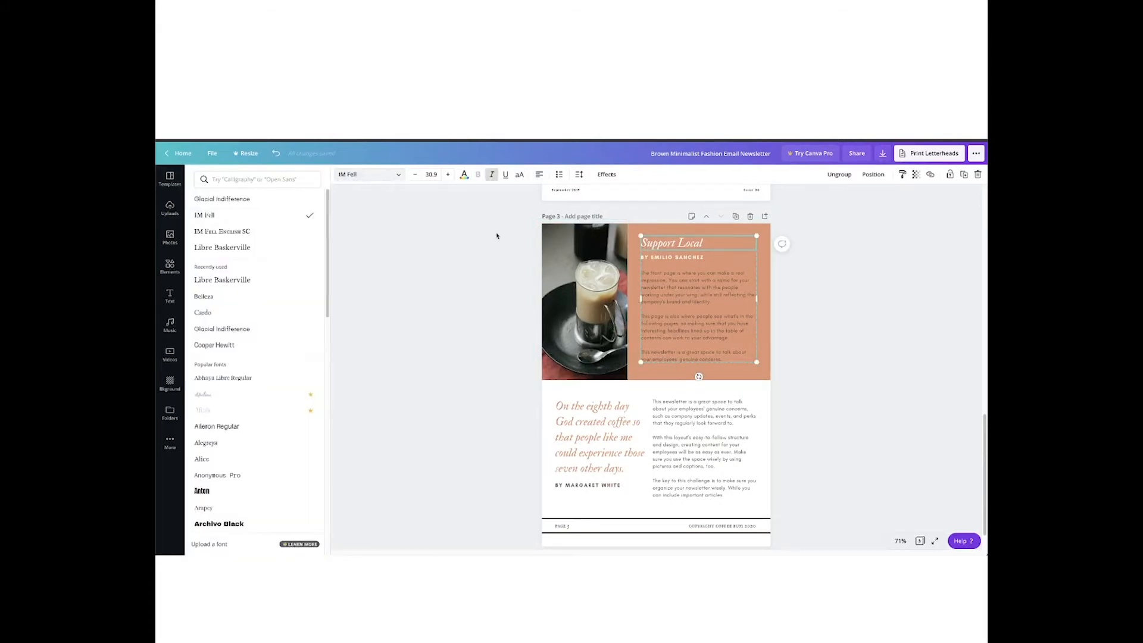
pyautogui.scroll(5, 497, 237)
pyautogui.click(579, 293)
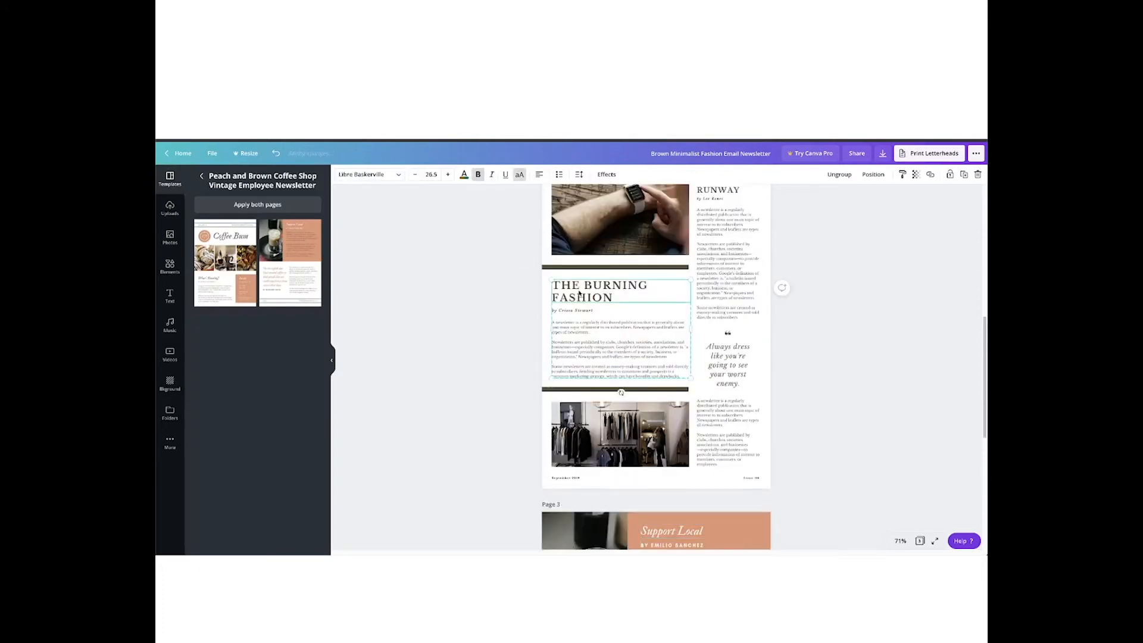
pyautogui.click(396, 174)
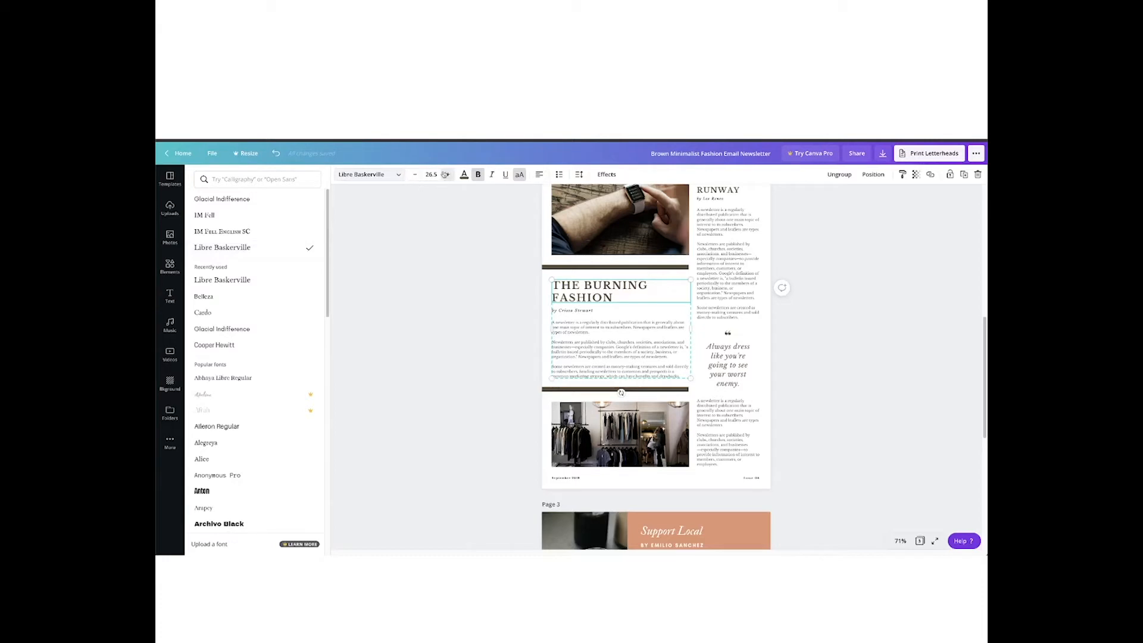
pyautogui.click(478, 175)
pyautogui.scroll(-4, 512, 307)
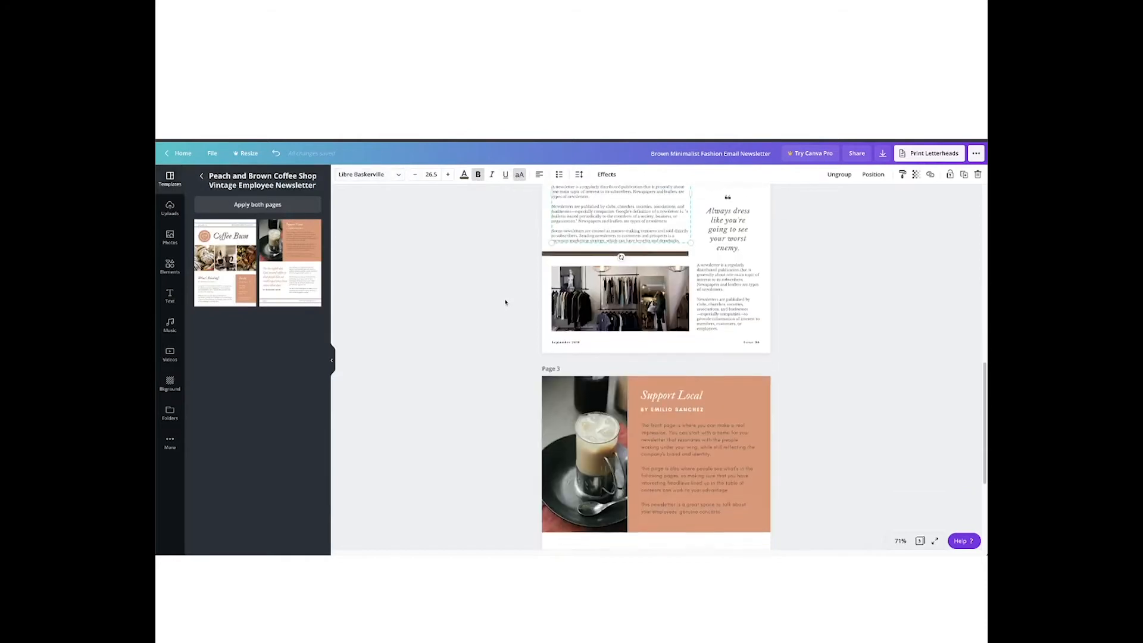
# Set the "Support Local" heading on page 3 to the Libre Baskerville font at size 26.5
pyautogui.click(659, 306)
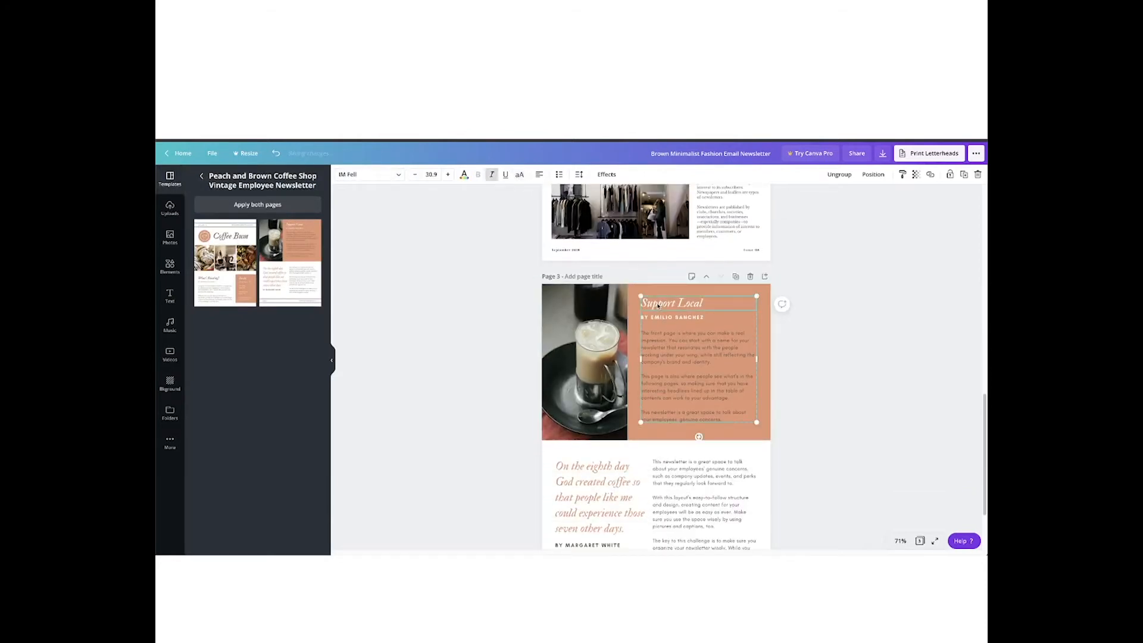
pyautogui.click(395, 175)
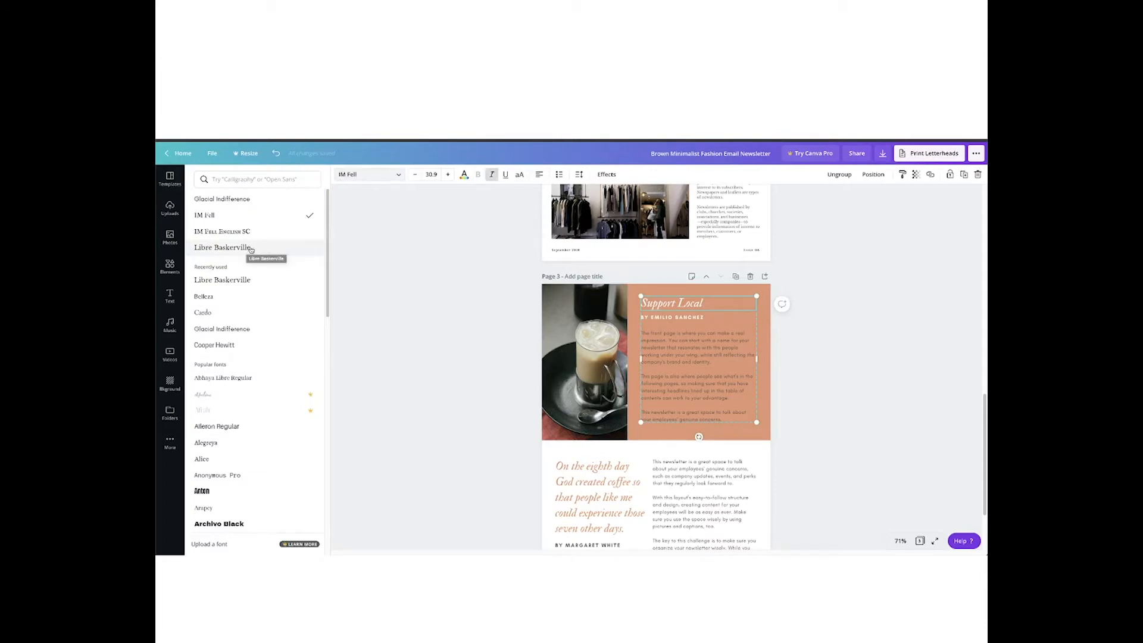
pyautogui.click(277, 252)
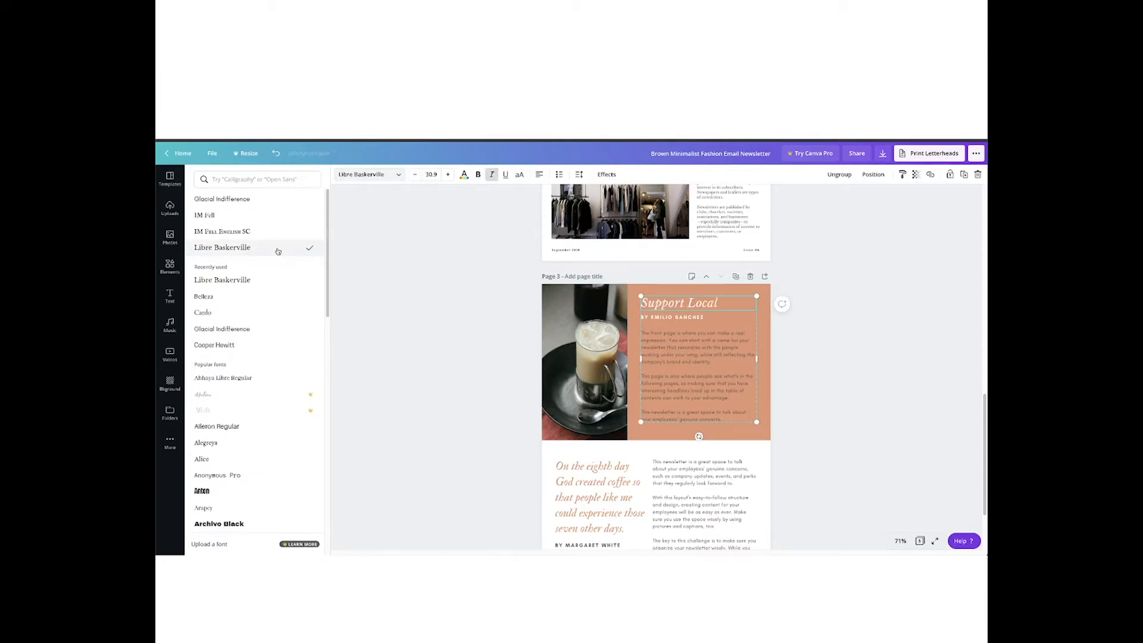
pyautogui.click(431, 175)
pyautogui.press('BackSpace')
pyautogui.press('BackSpace')
pyautogui.press('BackSpace')
pyautogui.press('BackSpace')
pyautogui.write('26.5')
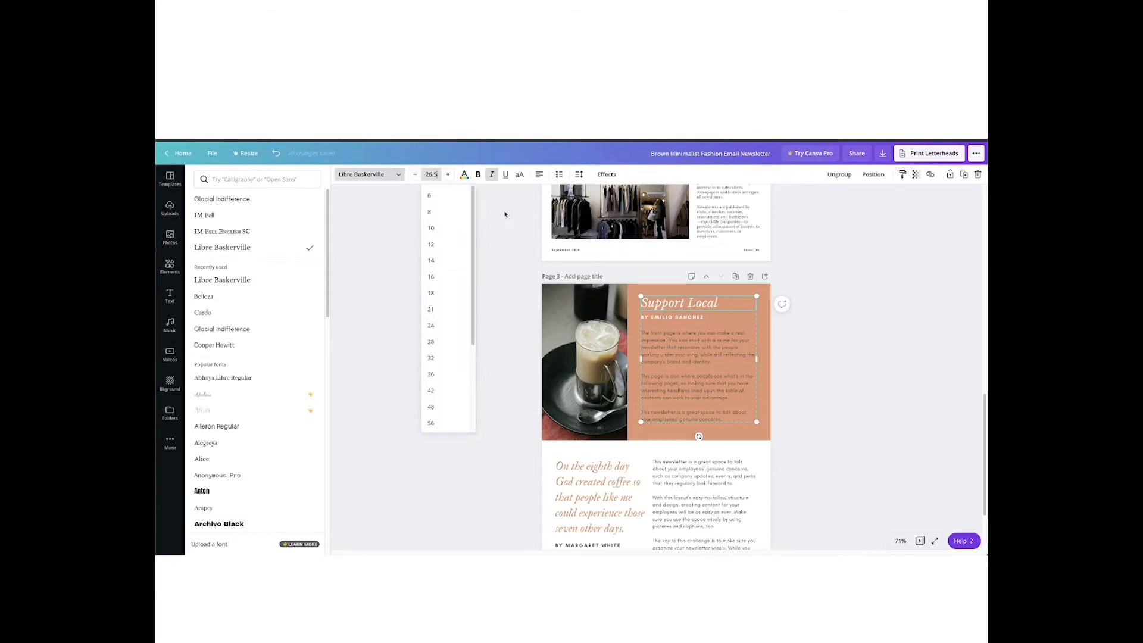
pyautogui.press('Return')
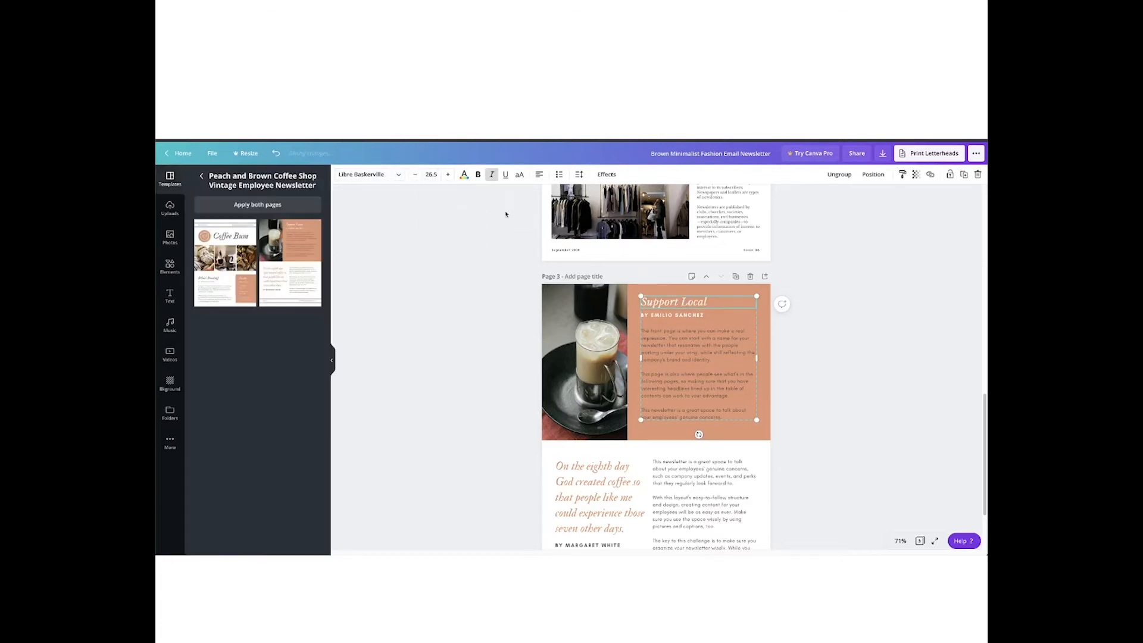
# Remove the italics from the "Support Local" heading and make it bold and uppercase
pyautogui.click(492, 175)
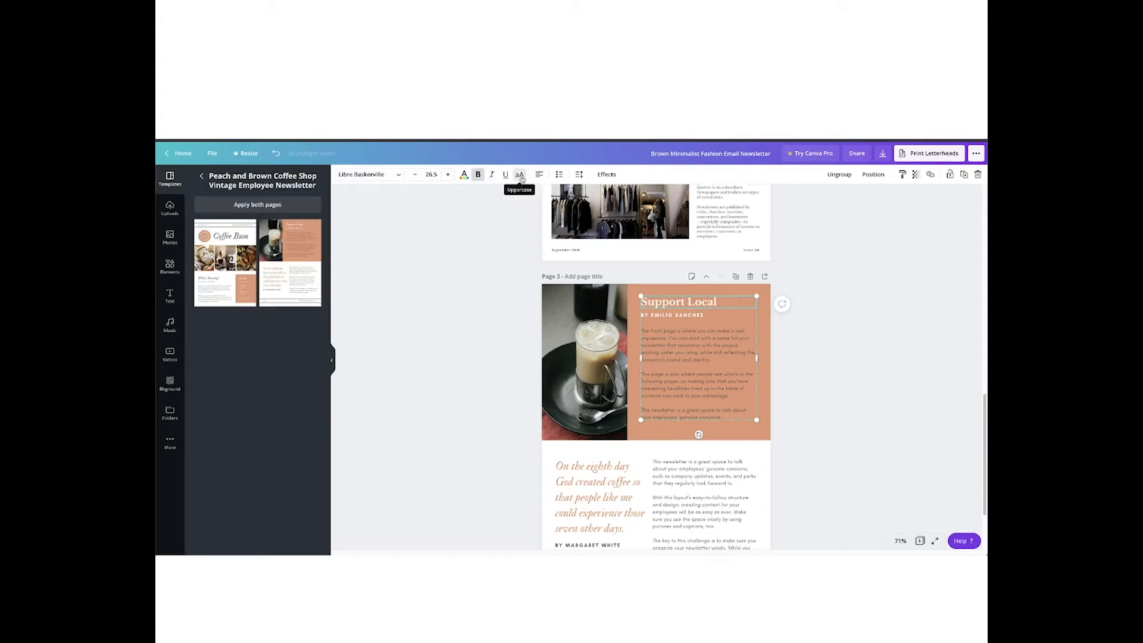
pyautogui.click(520, 175)
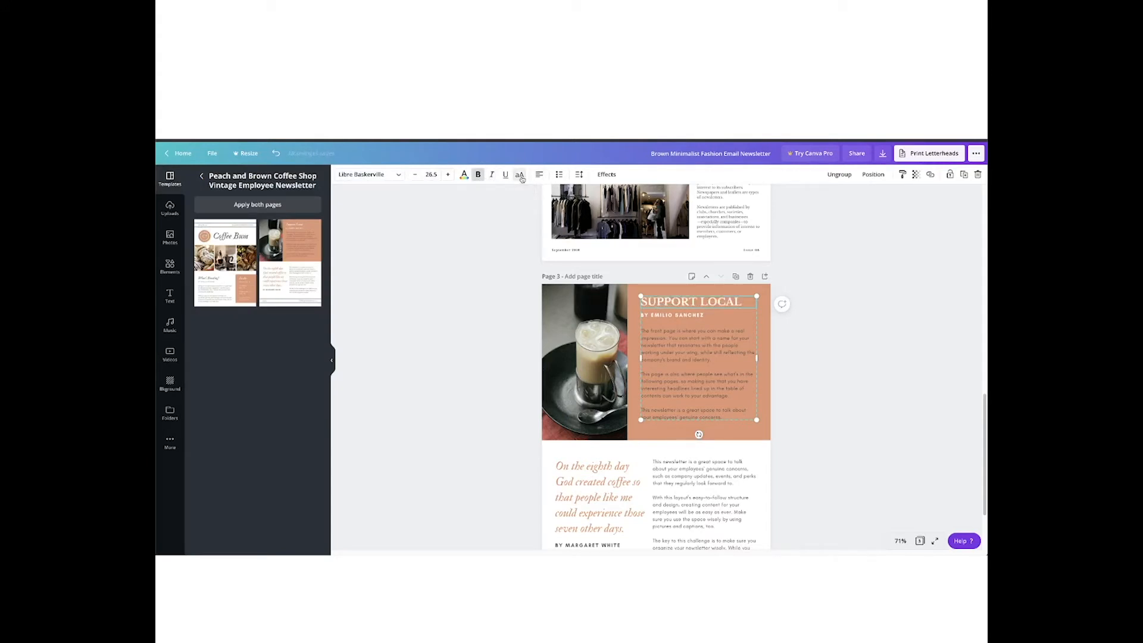
pyautogui.scroll(1, 478, 323)
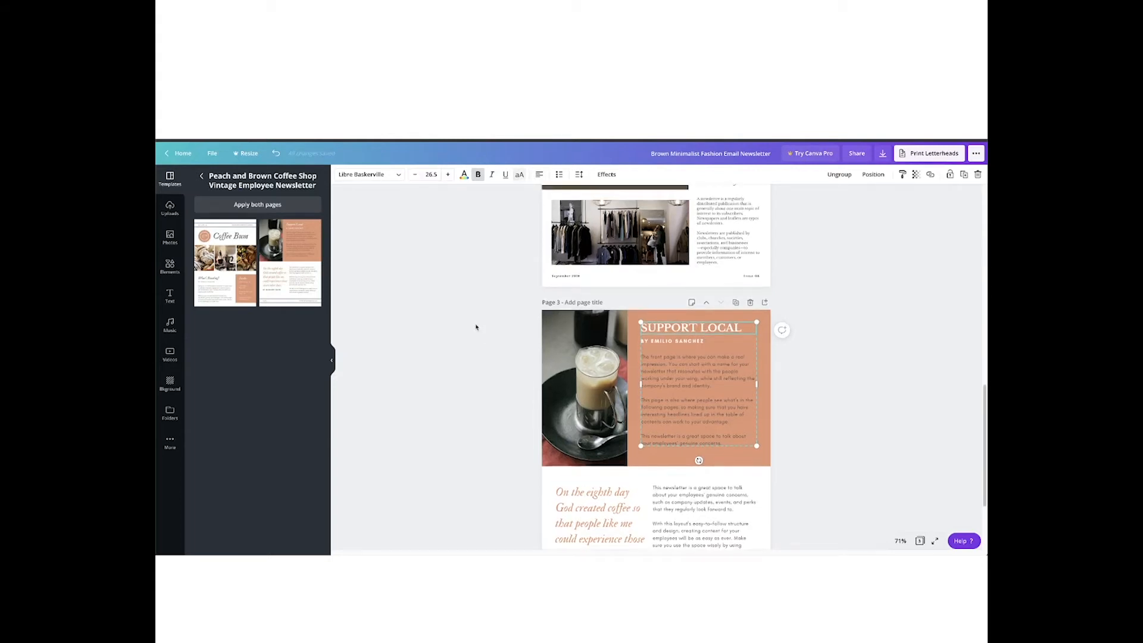
pyautogui.scroll(3, 476, 327)
pyautogui.scroll(-5, 476, 327)
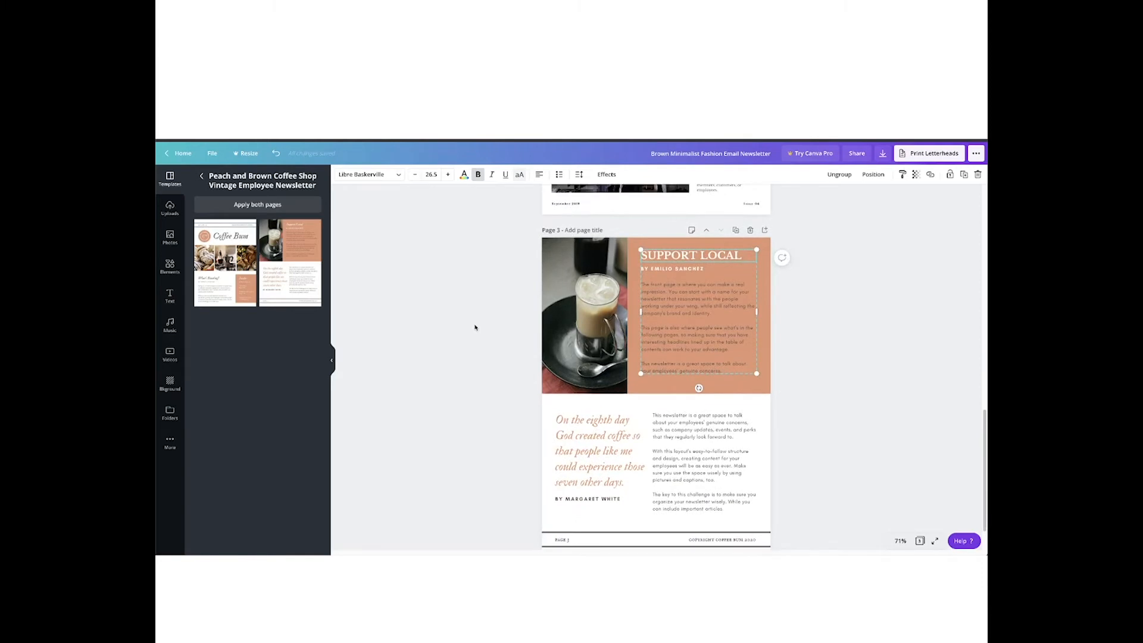
# Delete the two horizontal lines, the page number and the copyright text from page 3's footer
pyautogui.scroll(-1, 474, 327)
pyautogui.click(612, 492)
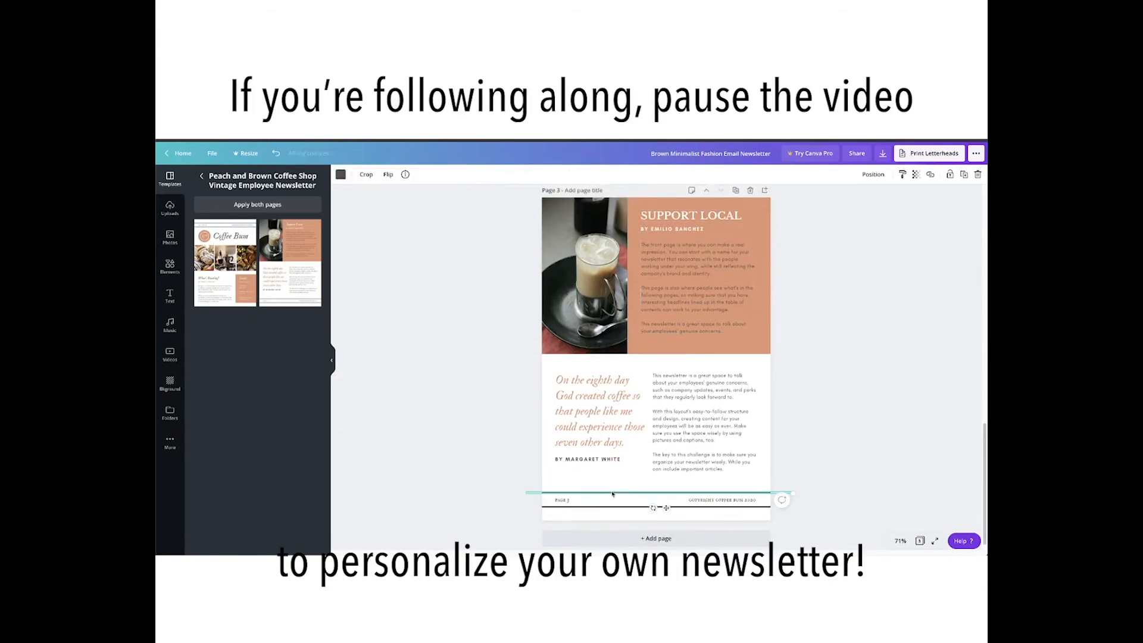
pyautogui.press('Delete')
pyautogui.click(562, 499)
pyautogui.press('Delete')
pyautogui.click(722, 500)
pyautogui.press('Delete')
pyautogui.click(768, 507)
pyautogui.press('Delete')
# Set the body text of the "Support Local" article to Libre Baskerville at size 9.4
pyautogui.scroll(2, 607, 451)
pyautogui.click(698, 351)
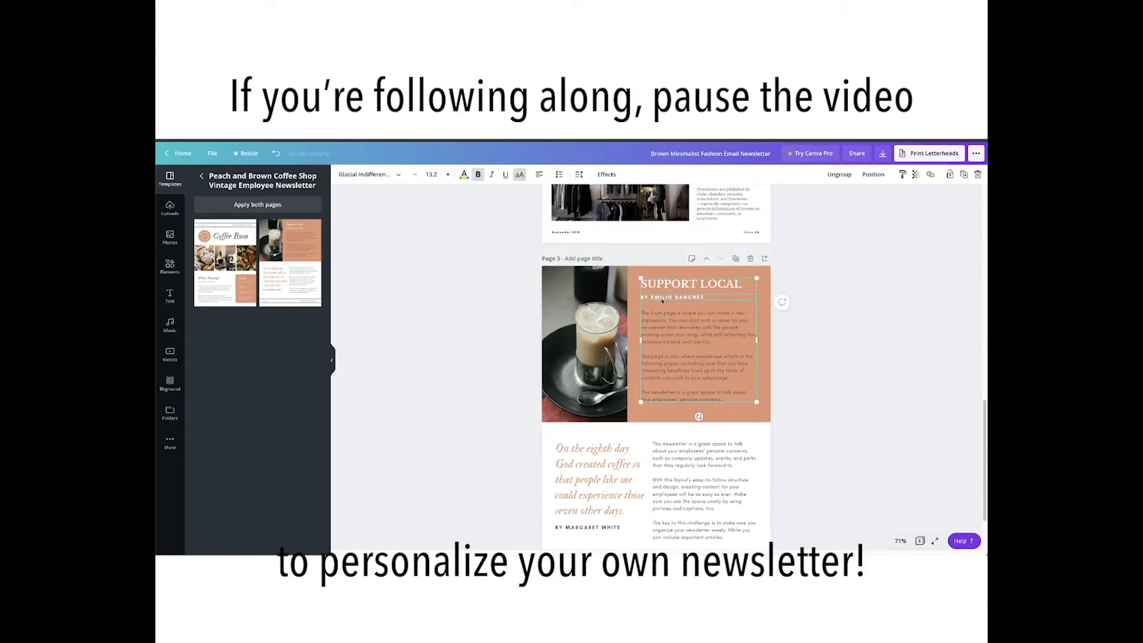
pyautogui.scroll(2, 434, 222)
pyautogui.click(369, 174)
pyautogui.click(222, 231)
pyautogui.click(431, 174)
pyautogui.write('9.4')
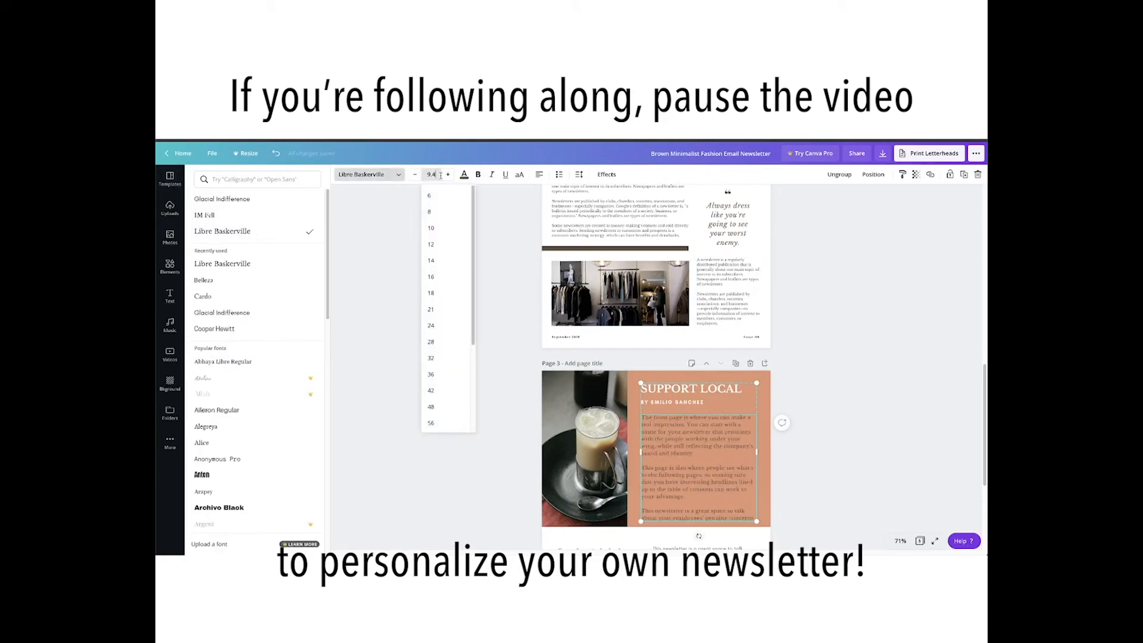
pyautogui.press('Return')
# Format the "Support Local" byline like page 2's byline: Libre Baskerville, size 9.9, italic and without uppercase
pyautogui.scroll(2, 613, 213)
pyautogui.click(578, 298)
pyautogui.click(578, 289)
pyautogui.scroll(-2, 578, 292)
pyautogui.click(672, 413)
pyautogui.click(247, 232)
pyautogui.click(431, 174)
pyautogui.write('9.9')
pyautogui.click(492, 175)
pyautogui.click(519, 175)
# Set the orange coffee quote on page 3 to Libre Baskerville at size 16.2
pyautogui.scroll(-3, 487, 313)
pyautogui.click(572, 398)
pyautogui.click(369, 174)
pyautogui.click(222, 231)
pyautogui.scroll(2, 462, 337)
pyautogui.scroll(-2, 462, 337)
pyautogui.click(431, 174)
pyautogui.write('16.2')
pyautogui.press('Return')
pyautogui.click(487, 313)
pyautogui.scroll(3, 487, 313)
pyautogui.scroll(-3, 536, 333)
# Set the body text beside the coffee quote on page 3 to Libre Baskerville at size 9
pyautogui.click(588, 408)
pyautogui.click(710, 442)
pyautogui.click(370, 174)
pyautogui.click(235, 244)
pyautogui.click(697, 327)
pyautogui.click(691, 467)
pyautogui.click(431, 175)
pyautogui.write('9')
# Review all three newsletter pages to compare their fonts, colors and overall style
pyautogui.scroll(4, 480, 321)
pyautogui.scroll(1, 480, 321)
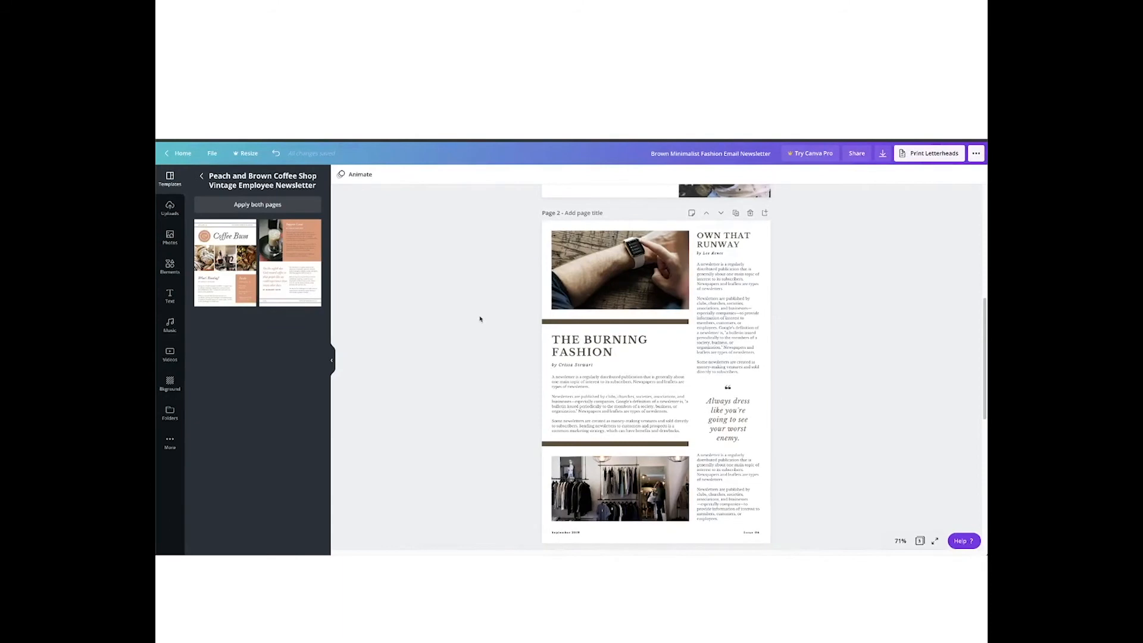
pyautogui.scroll(-5, 474, 336)
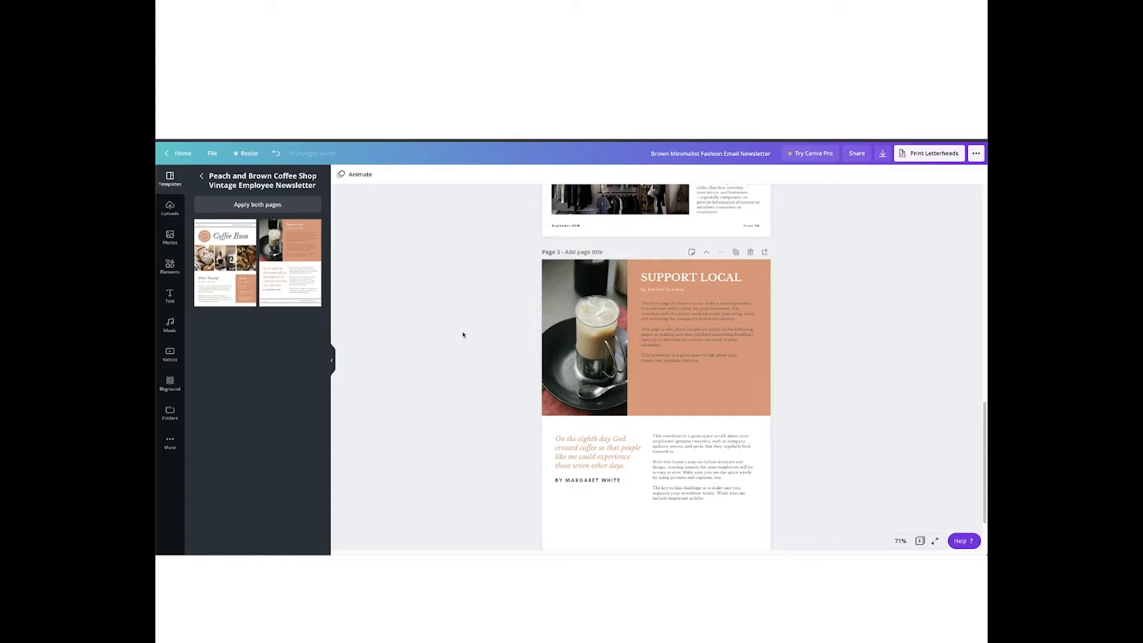
pyautogui.scroll(7, 461, 335)
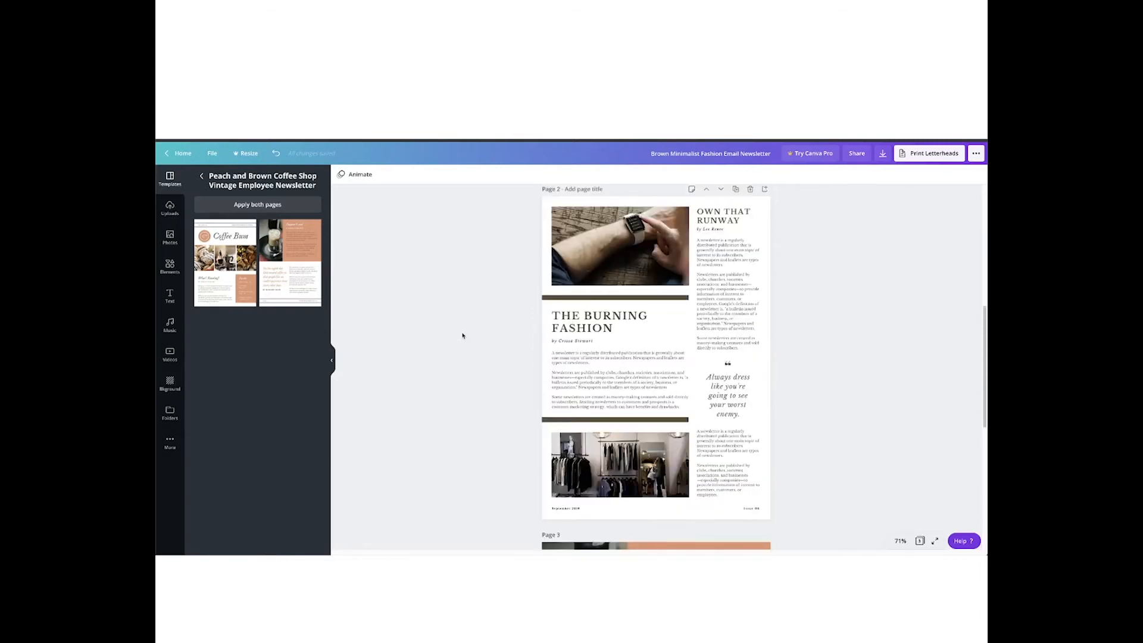
pyautogui.scroll(4, 462, 335)
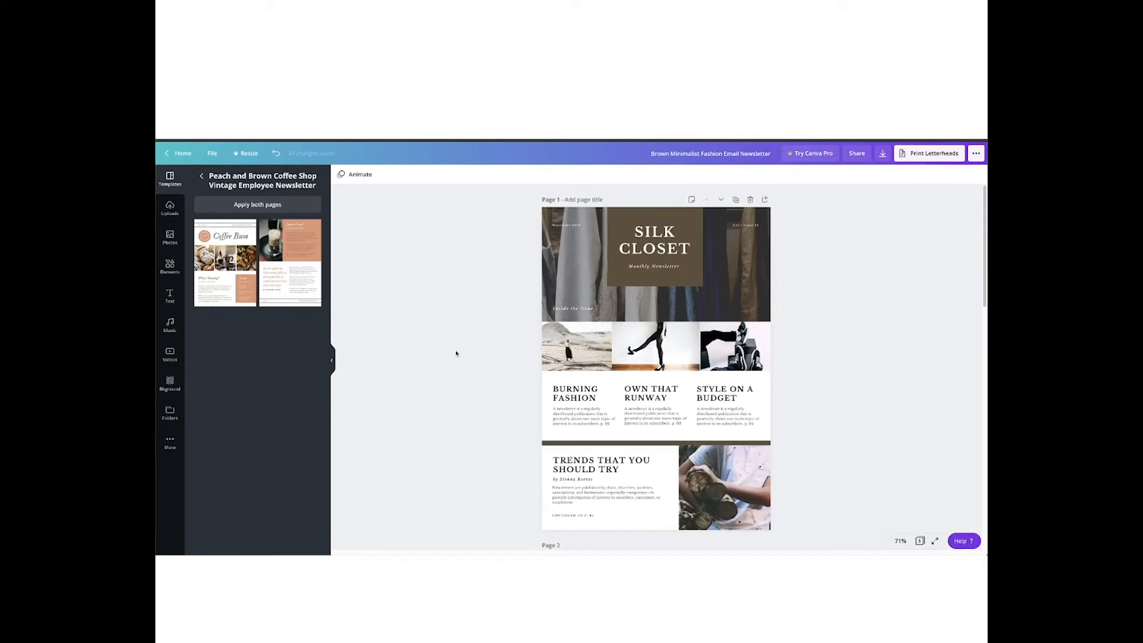
pyautogui.scroll(-1, 455, 353)
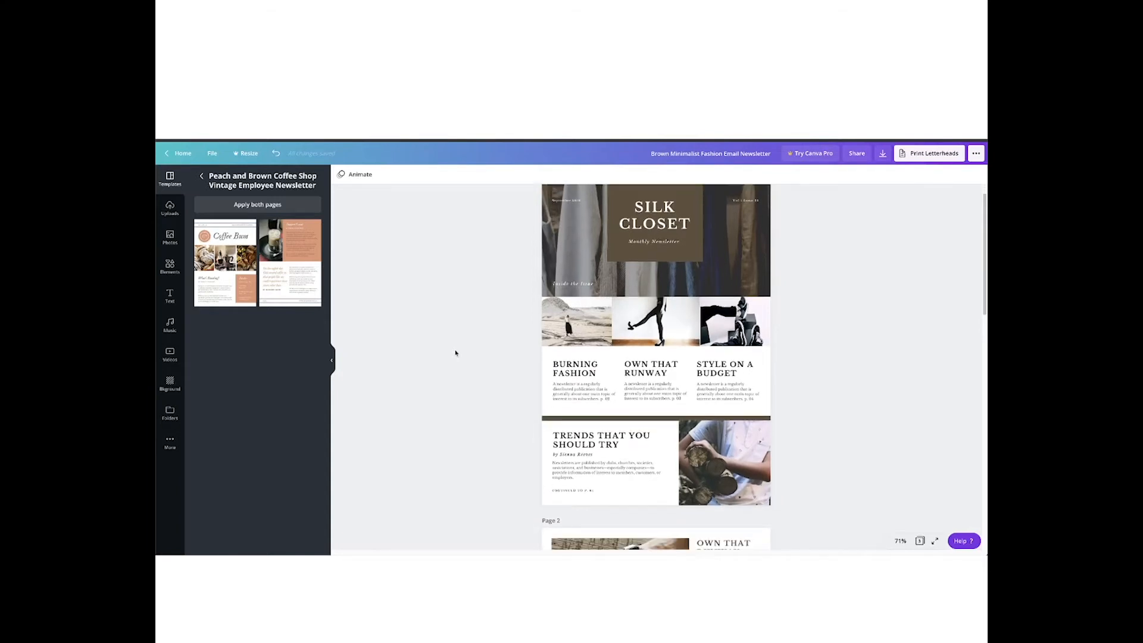
pyautogui.scroll(-1, 455, 353)
pyautogui.scroll(-5, 456, 353)
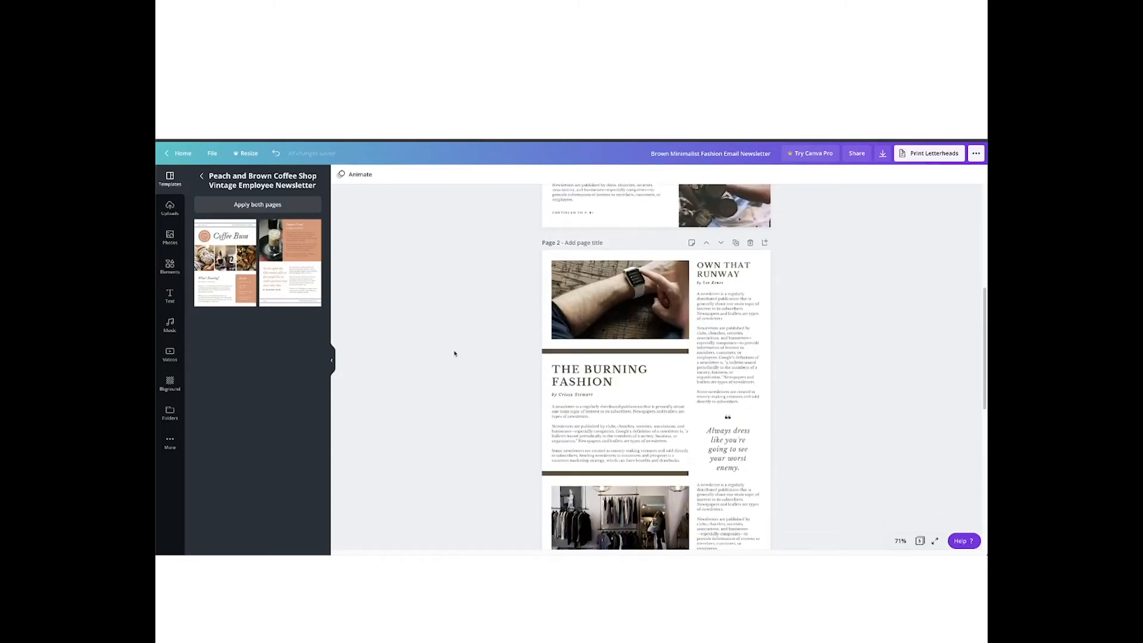
# Examine pages 1 and 2 again, comparing their brown divider bars, headings and photo placement
pyautogui.scroll(3, 454, 353)
pyautogui.scroll(3, 455, 353)
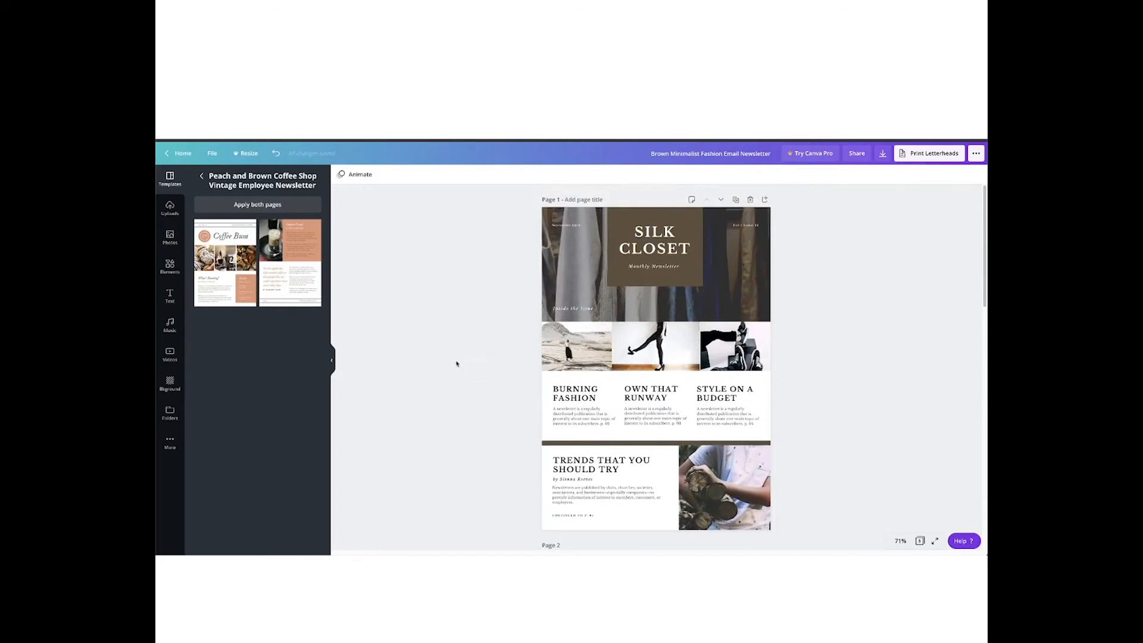
pyautogui.scroll(-1, 456, 364)
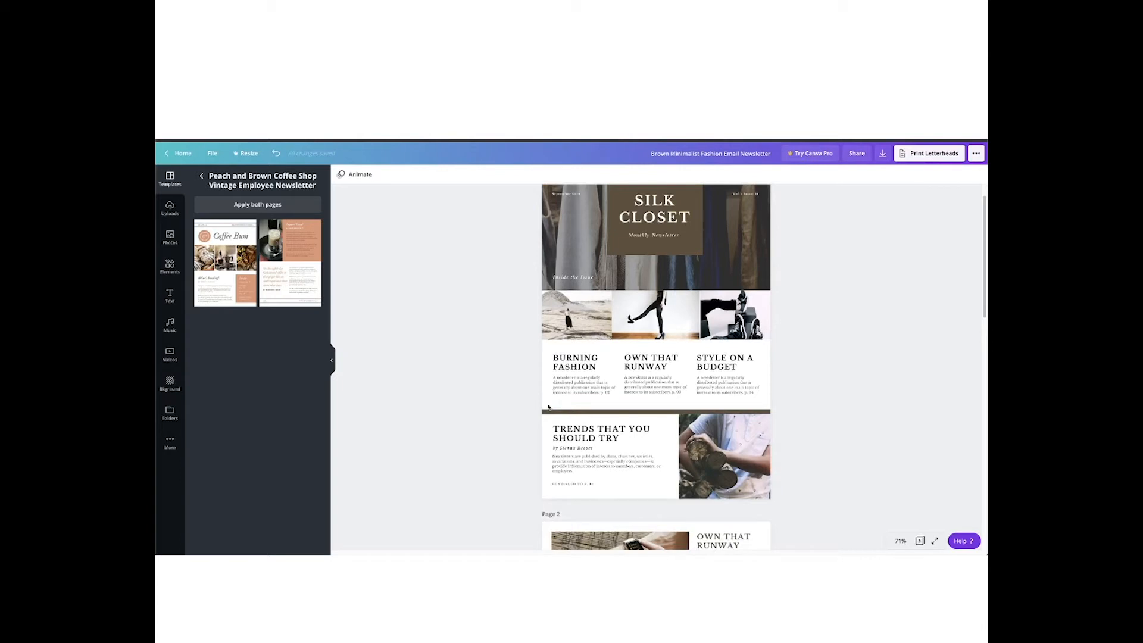
pyautogui.scroll(-3, 522, 405)
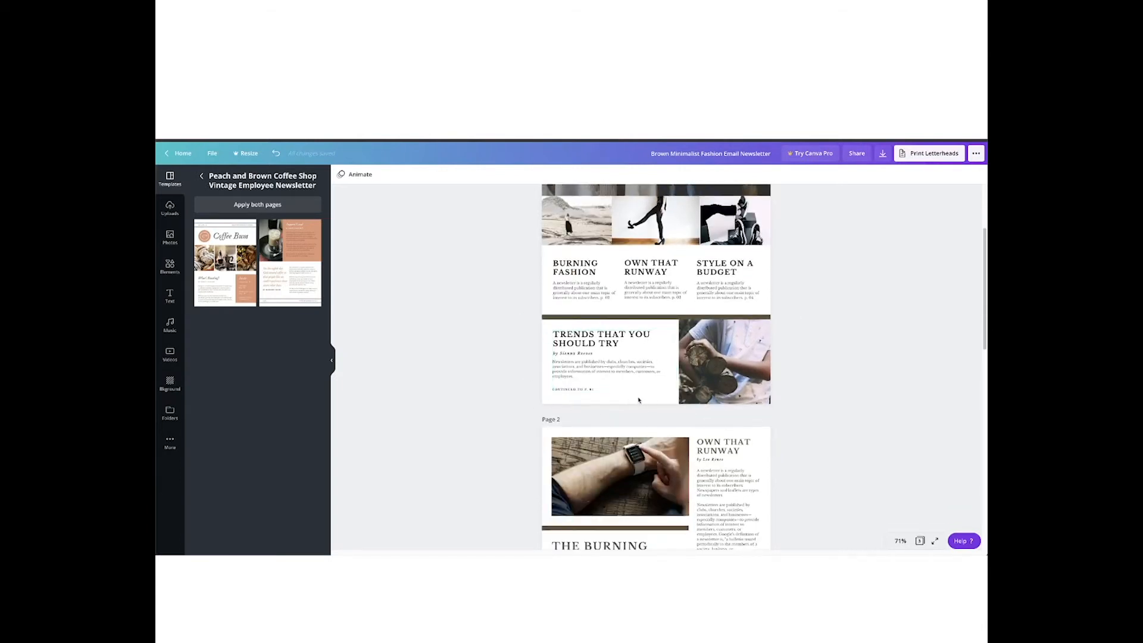
pyautogui.scroll(-5, 518, 403)
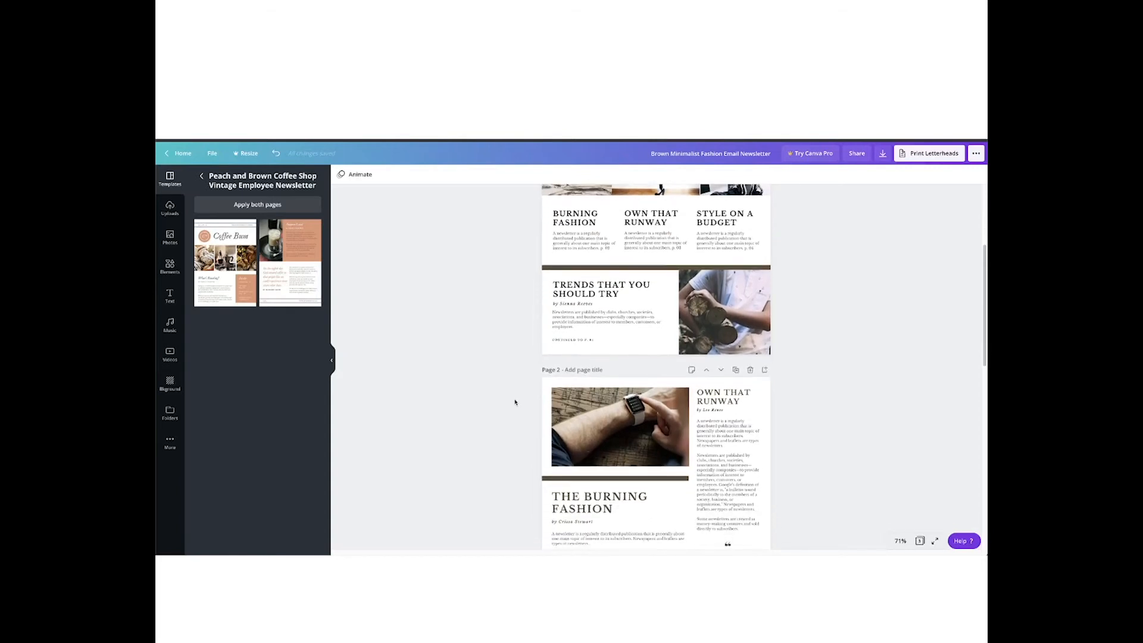
pyautogui.scroll(-2, 512, 403)
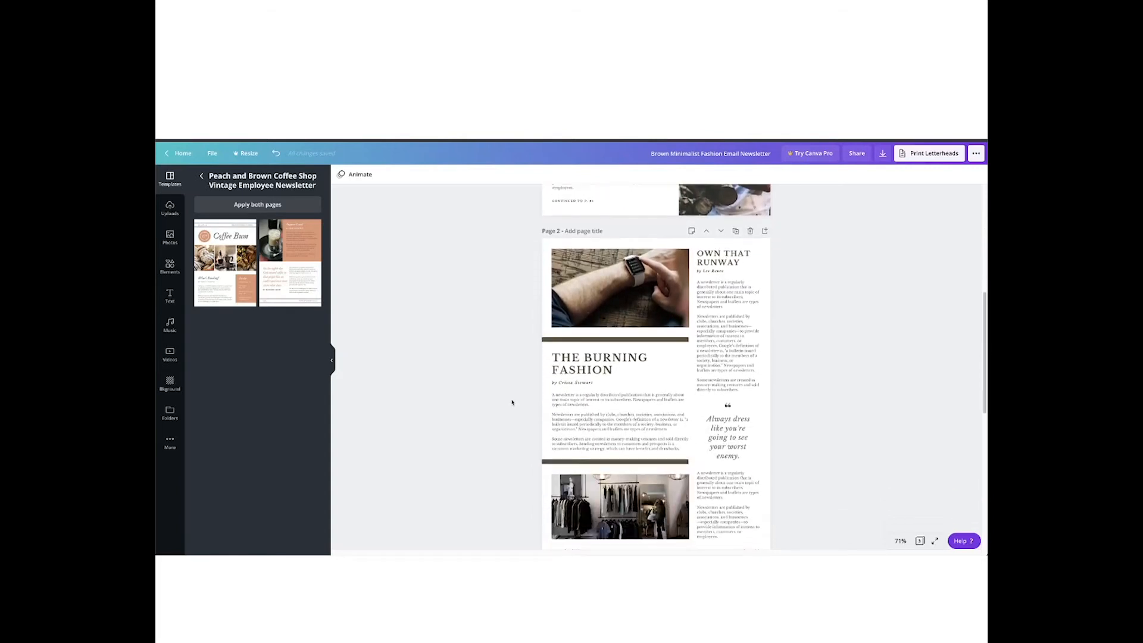
pyautogui.scroll(-1, 512, 402)
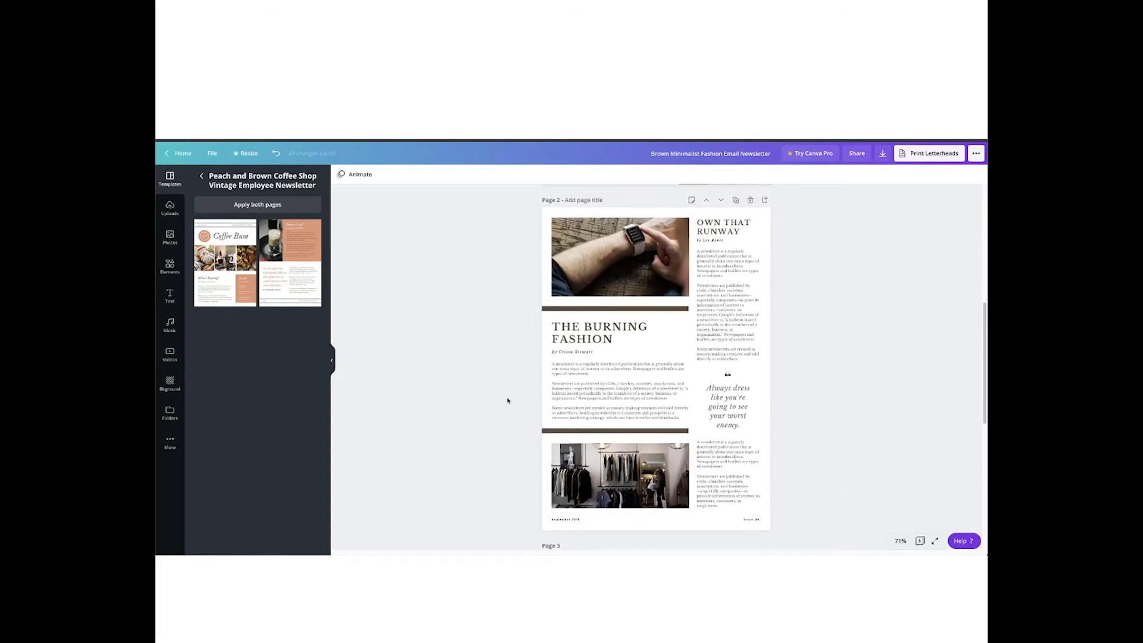
pyautogui.scroll(-1, 506, 400)
pyautogui.scroll(1, 506, 400)
pyautogui.scroll(-1, 506, 400)
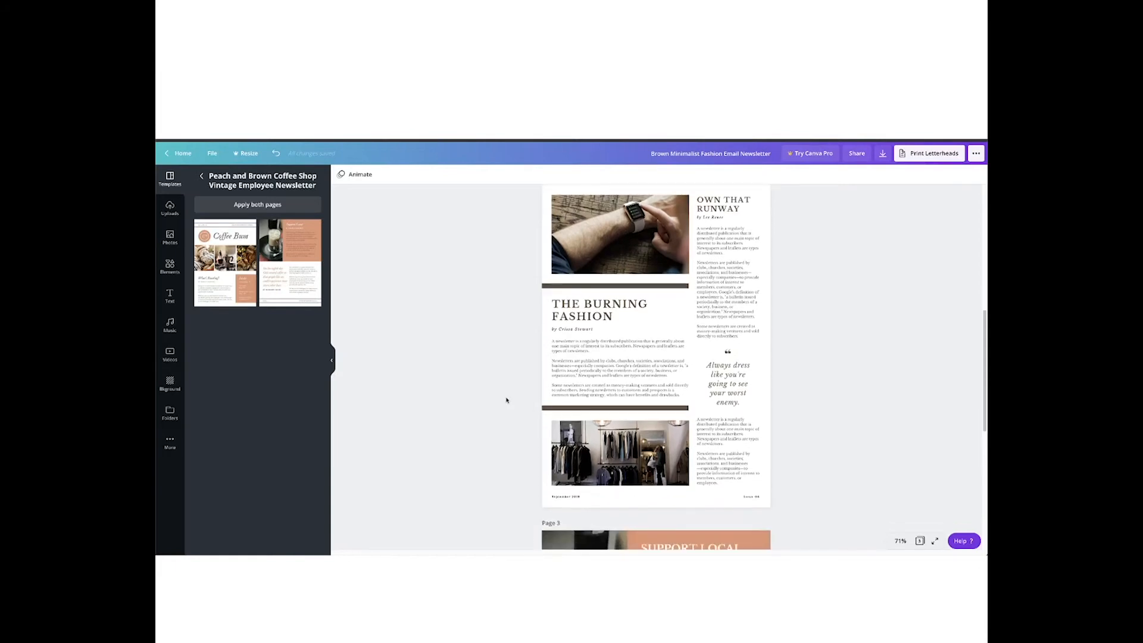
pyautogui.scroll(1, 505, 401)
pyautogui.scroll(2, 505, 400)
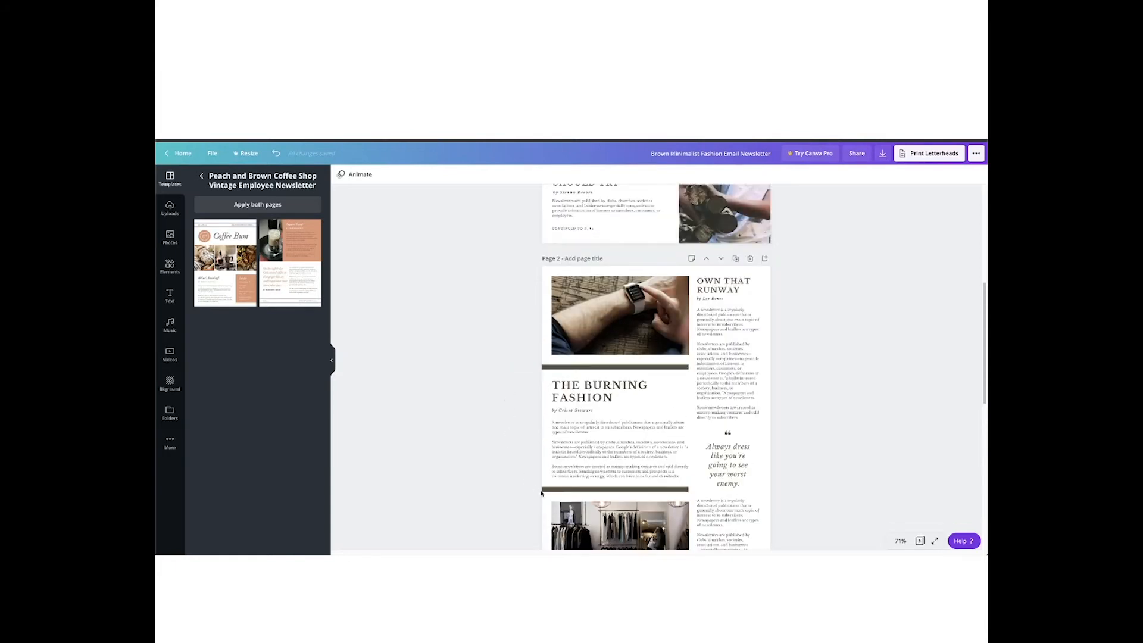
pyautogui.scroll(9, 517, 424)
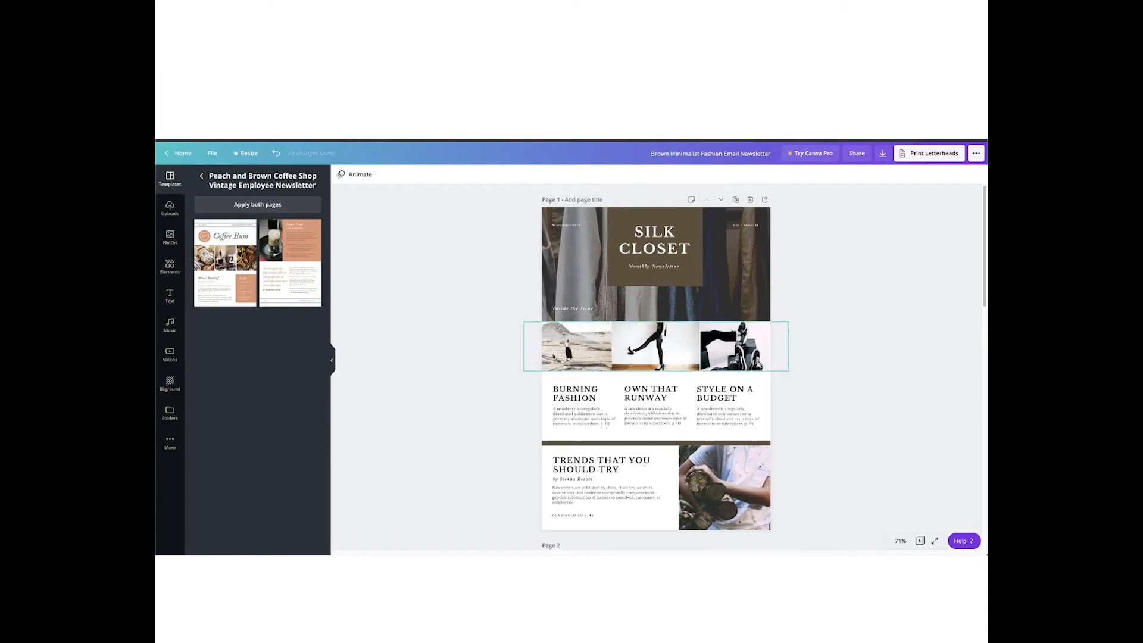
pyautogui.scroll(-5, 556, 356)
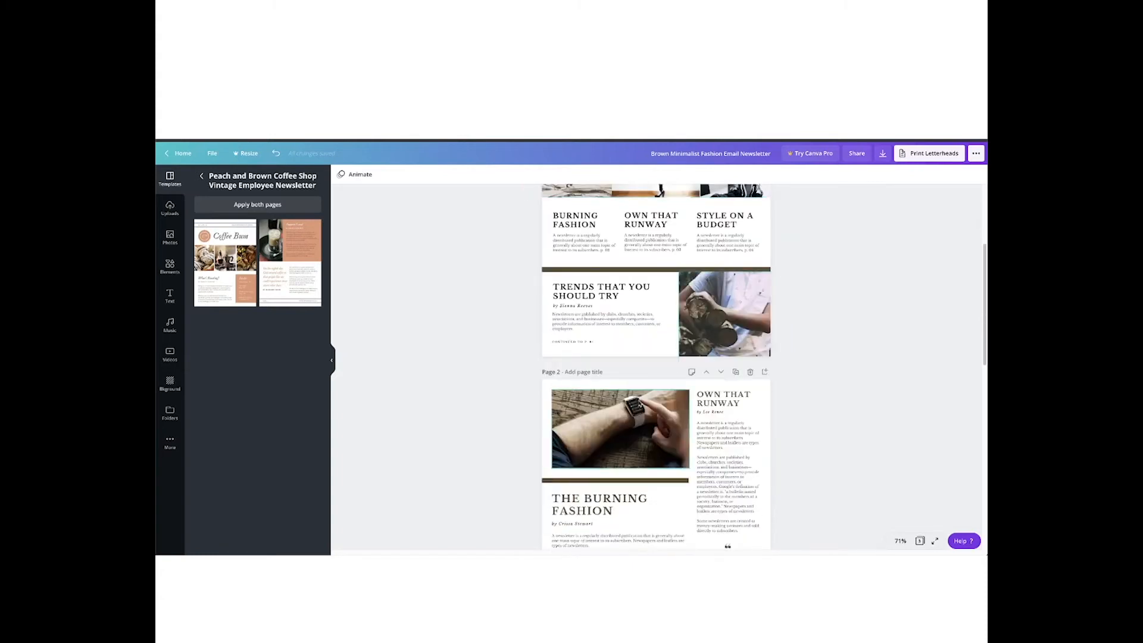
pyautogui.scroll(-3, 576, 448)
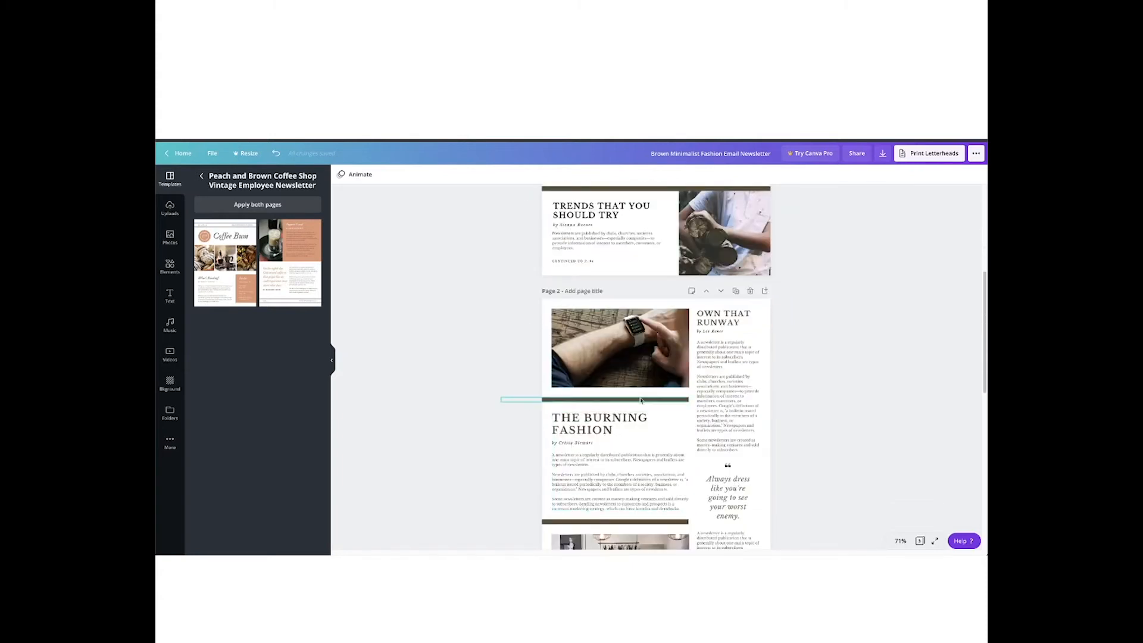
pyautogui.scroll(8, 680, 401)
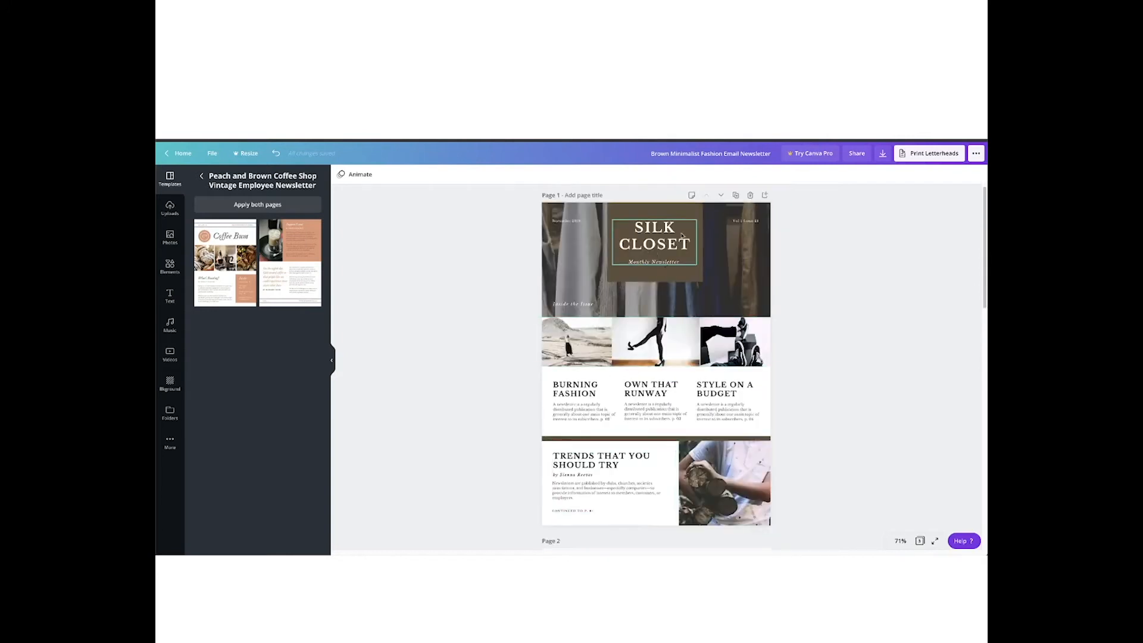
pyautogui.scroll(-6, 485, 363)
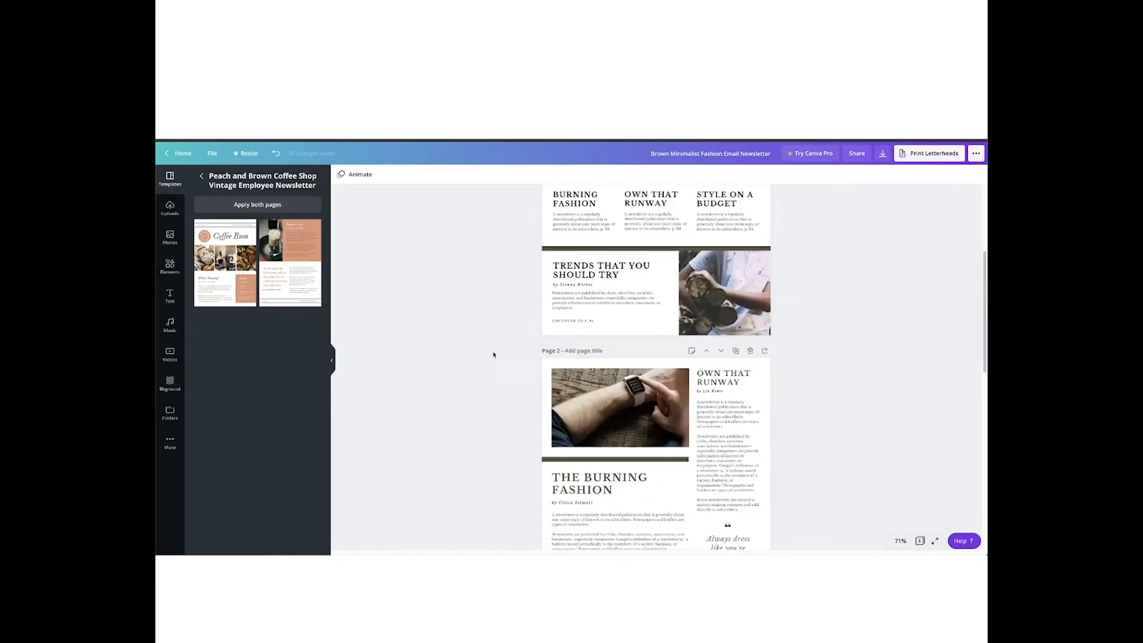
# Return to the full template library and browse the Real Estate Newsletter designs
pyautogui.click(201, 176)
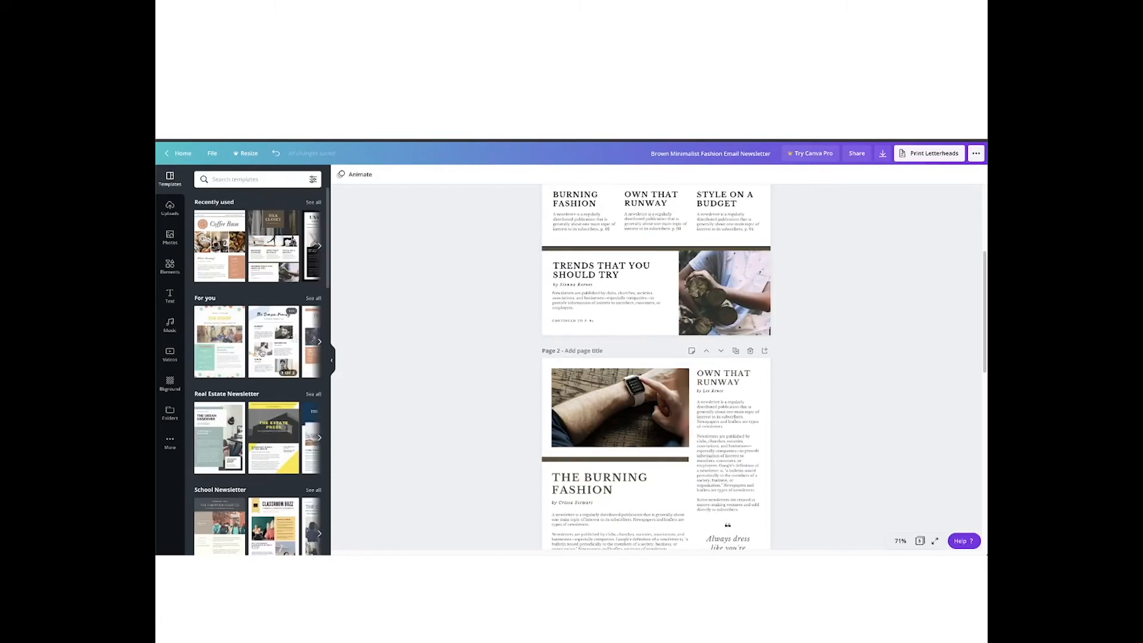
pyautogui.scroll(-2, 262, 353)
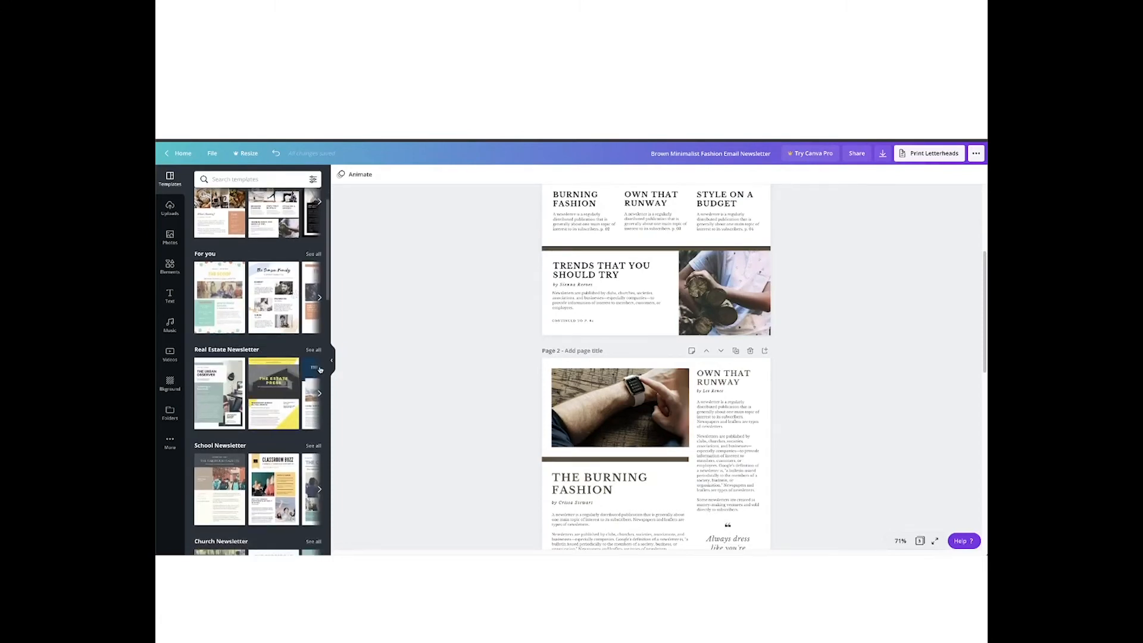
pyautogui.click(320, 393)
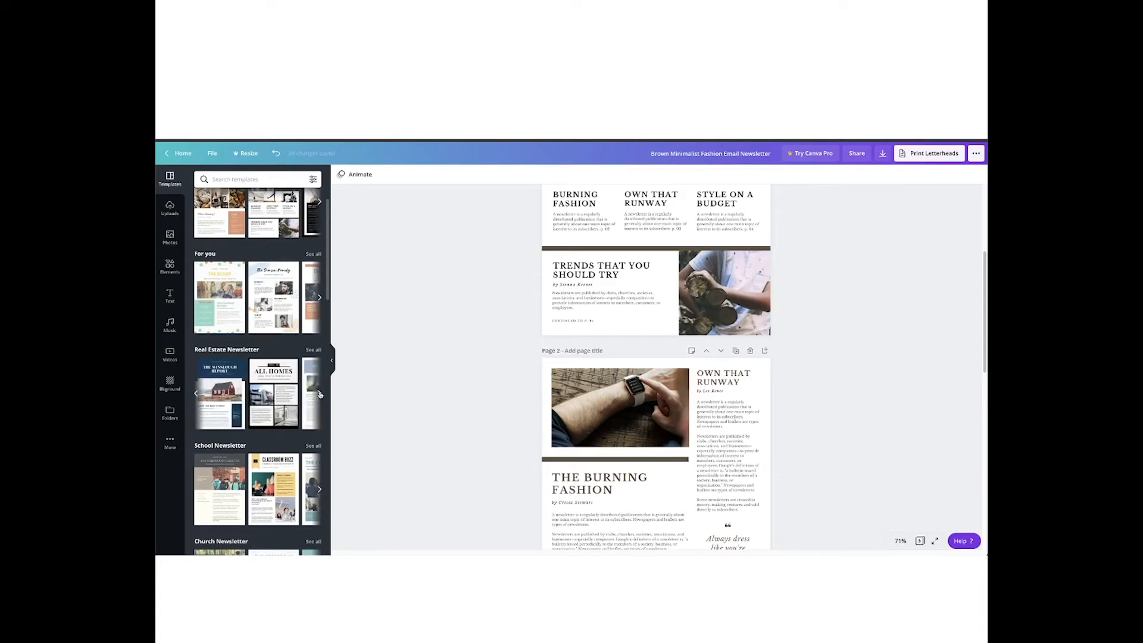
pyautogui.click(320, 393)
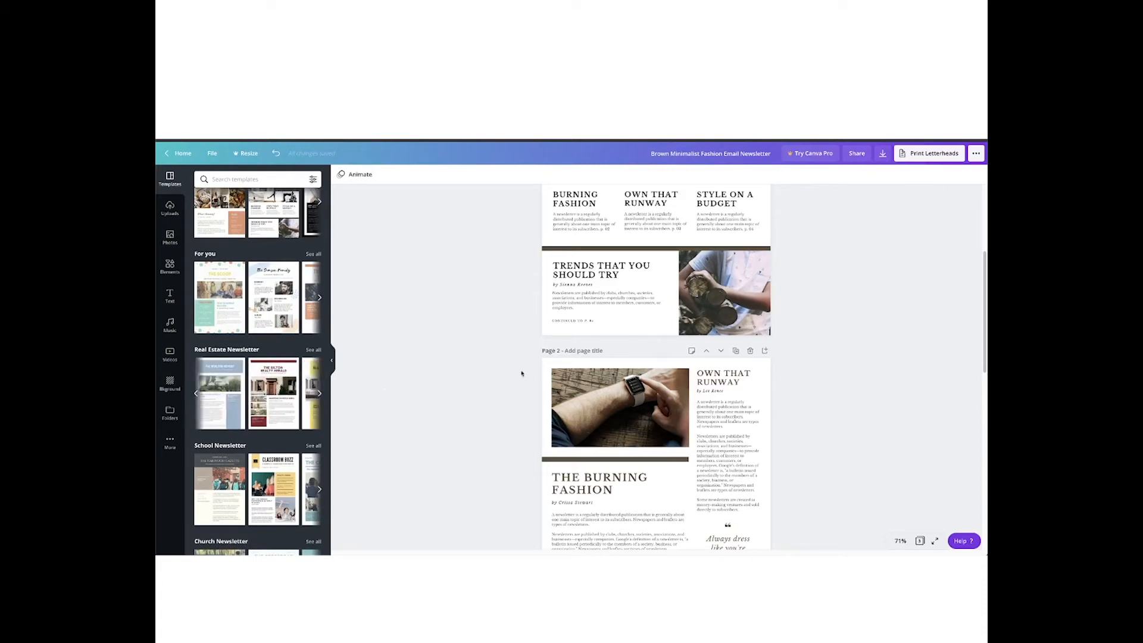
# Search the photo library for "clothing" and browse the results for pictures that suit page 1
pyautogui.scroll(4, 493, 352)
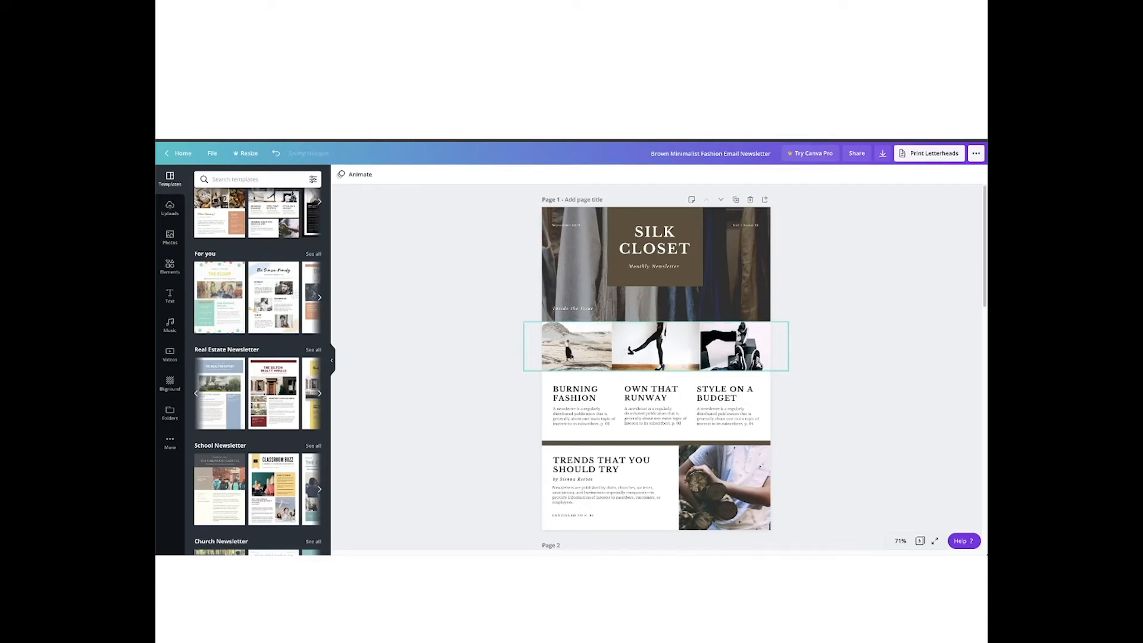
pyautogui.click(169, 237)
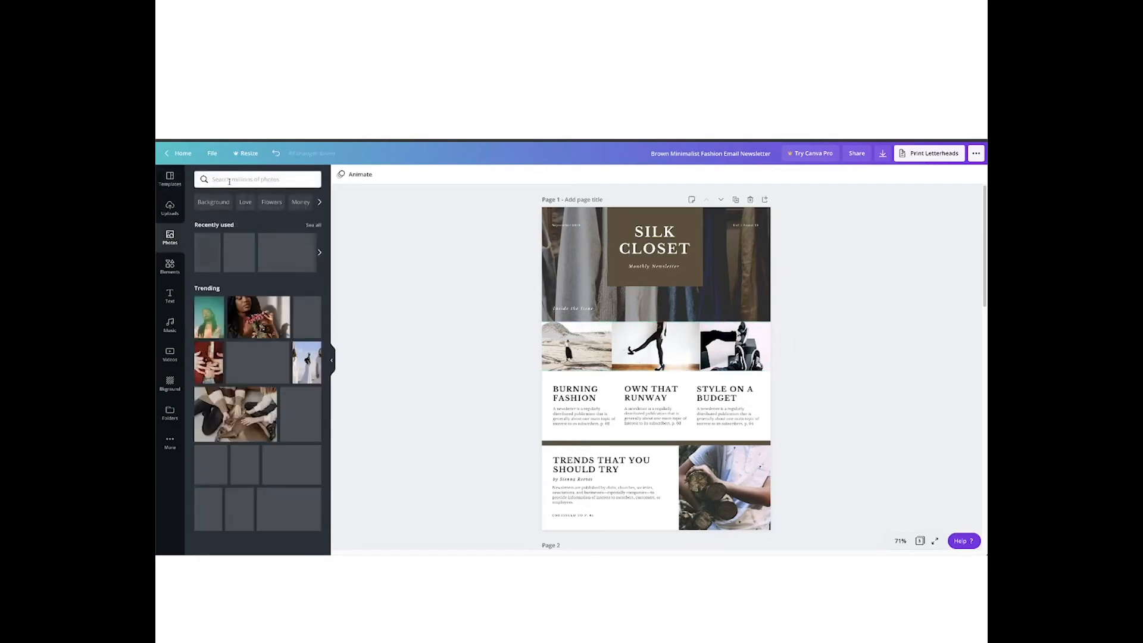
pyautogui.click(230, 181)
pyautogui.write('clothing')
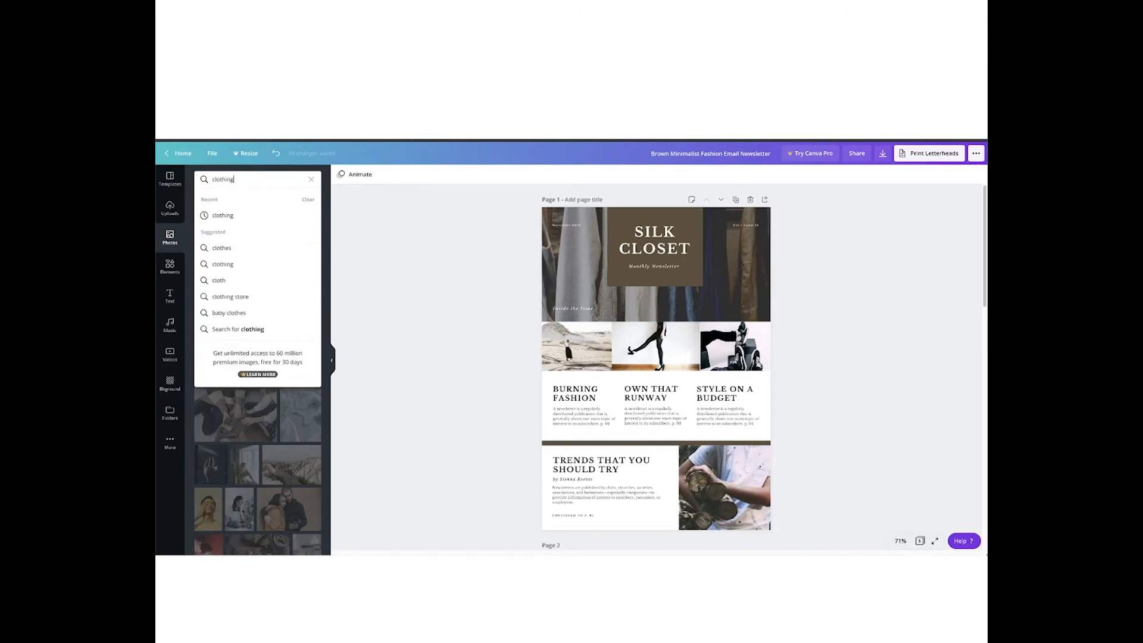
pyautogui.press('Return')
pyautogui.scroll(-2, 251, 302)
pyautogui.scroll(-2, 251, 302)
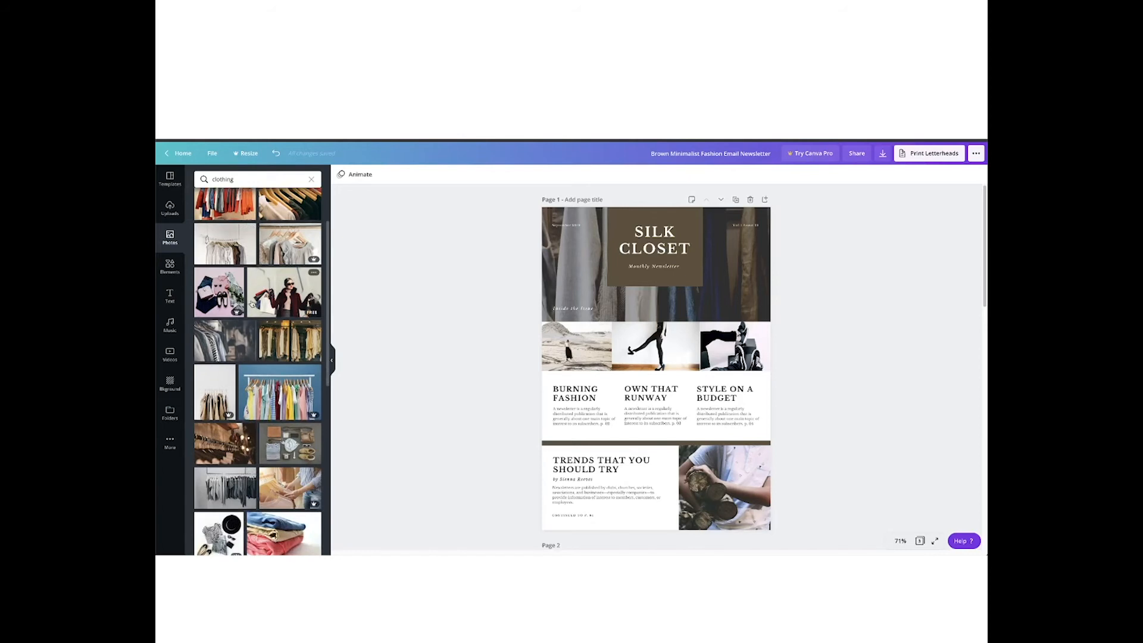
pyautogui.scroll(-1, 244, 316)
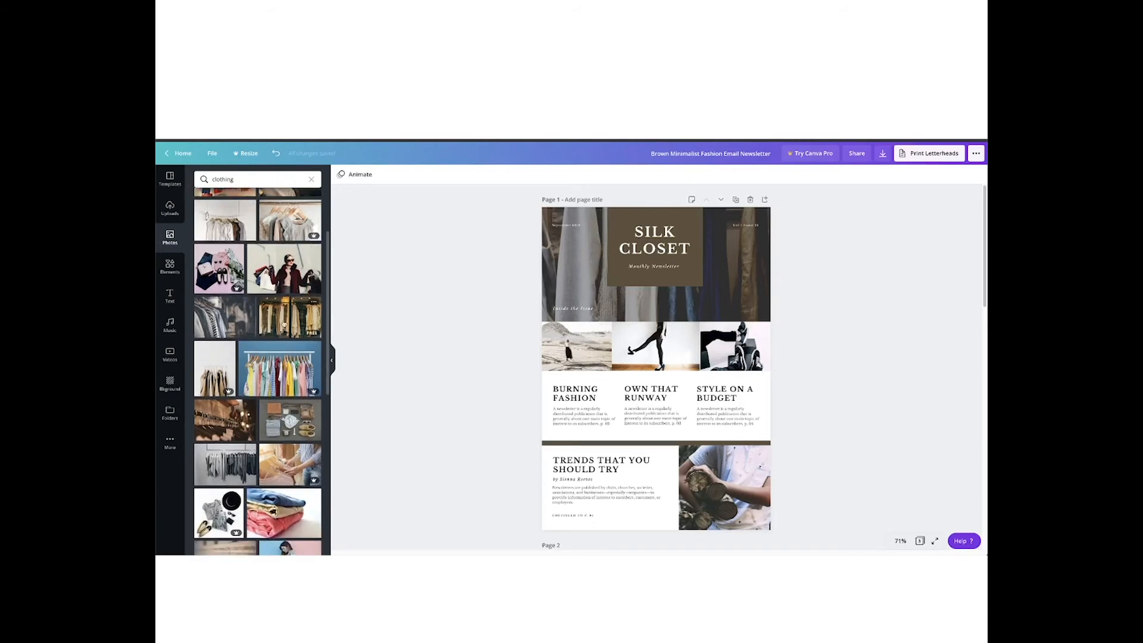
pyautogui.scroll(-4, 250, 331)
pyautogui.scroll(-4, 283, 324)
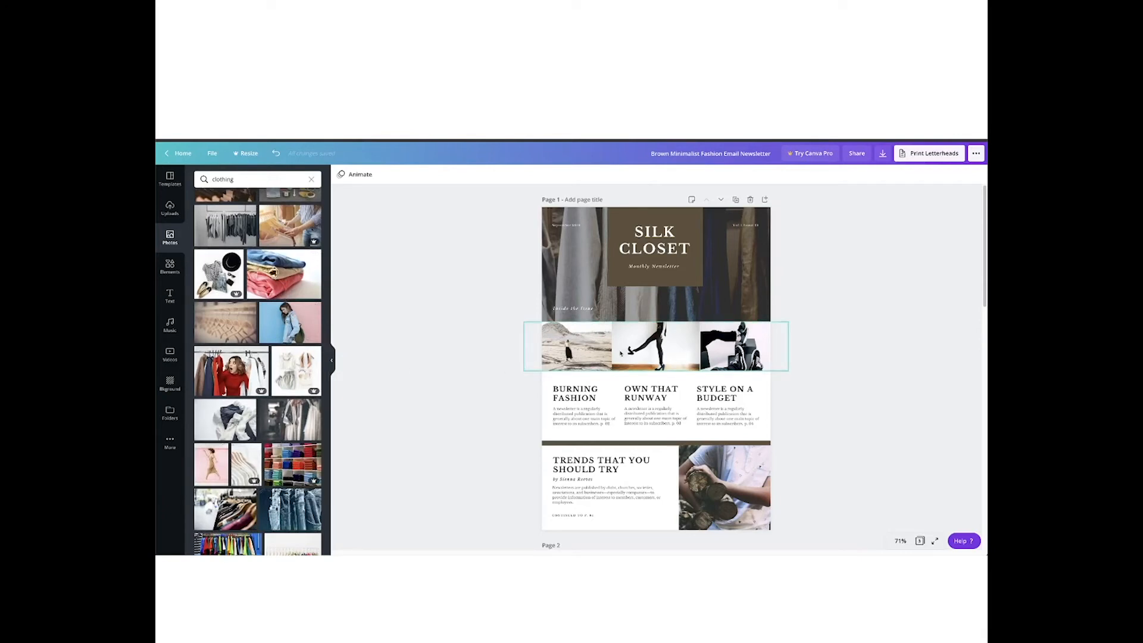
# Replace the middle photo in page 1's three-photo row with the free denim-jacket photo on a blue and pink background
pyautogui.click(576, 346)
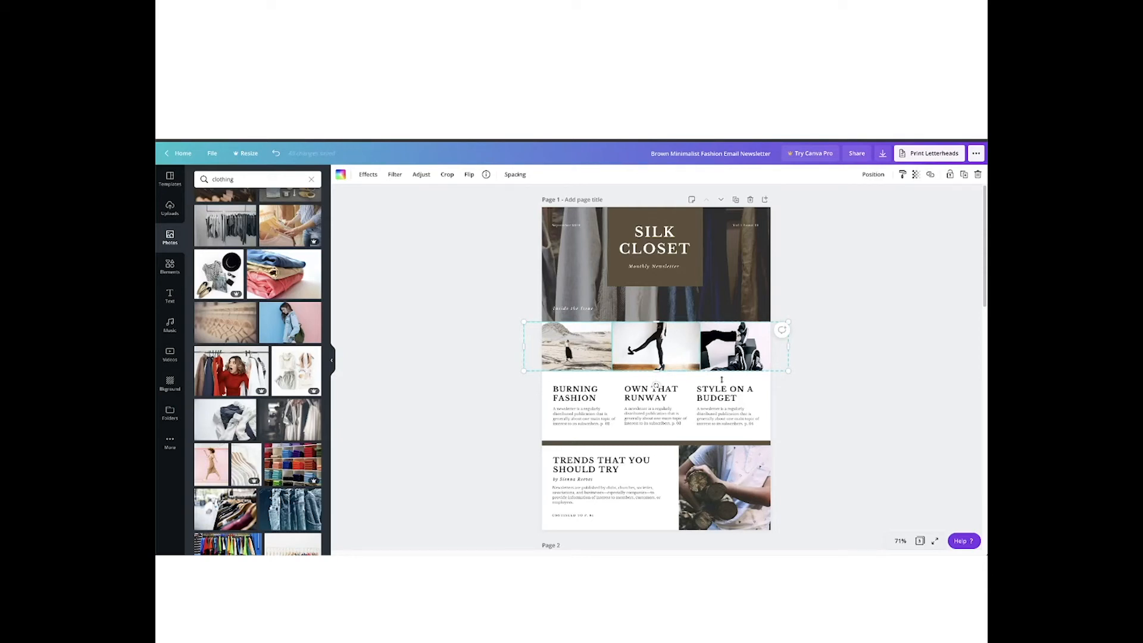
pyautogui.press('Delete')
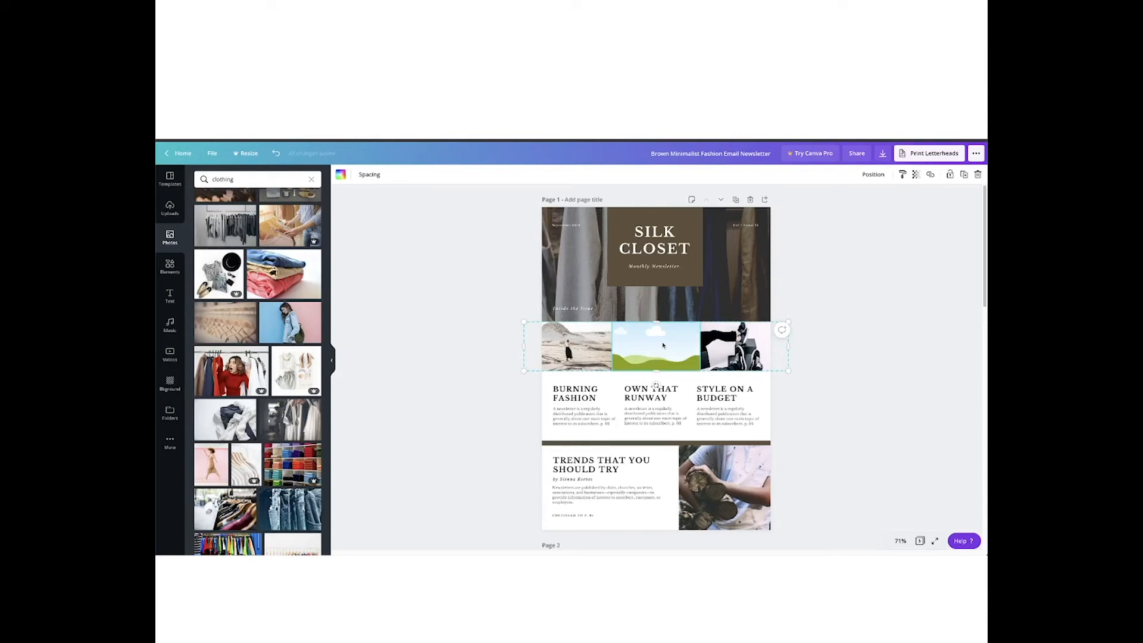
pyautogui.click(169, 266)
pyautogui.scroll(-1, 262, 341)
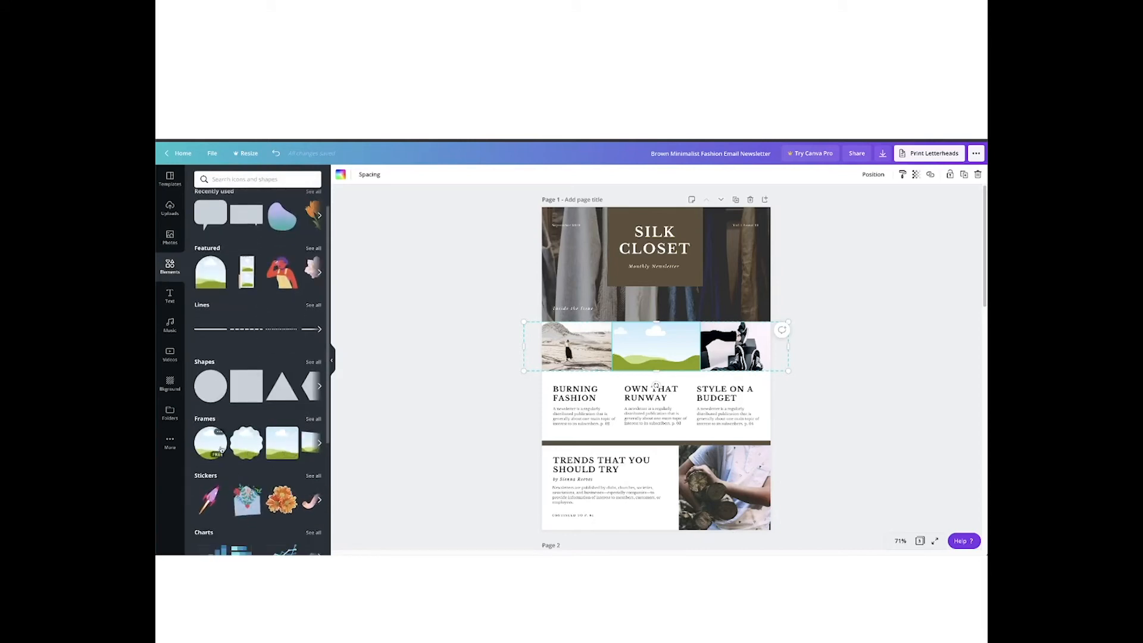
pyautogui.click(169, 238)
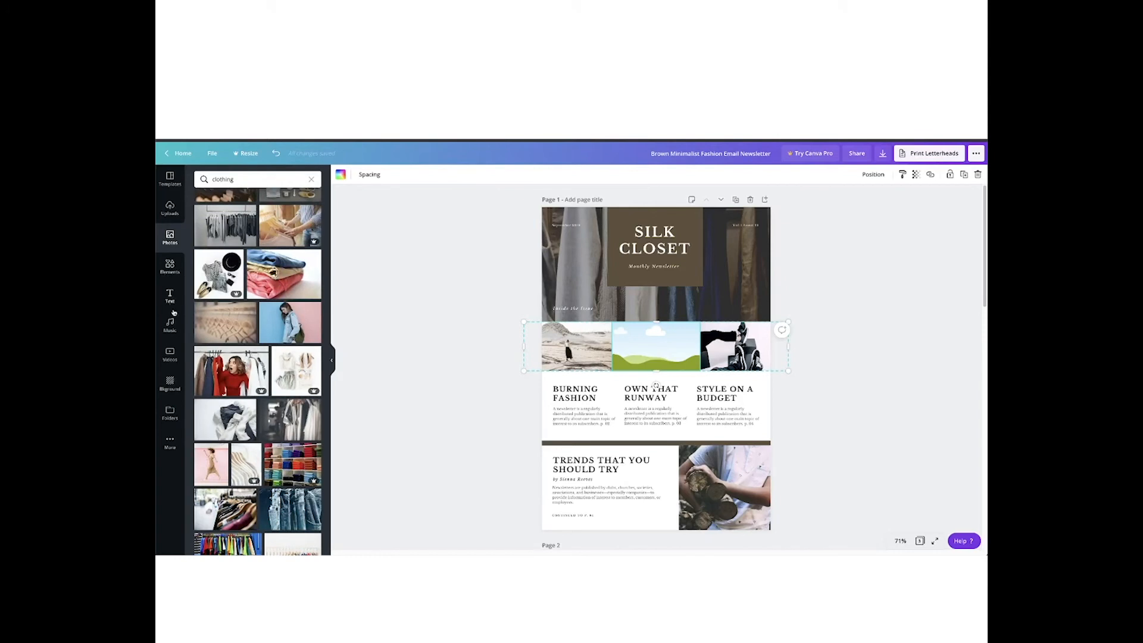
pyautogui.moveTo(298, 326)
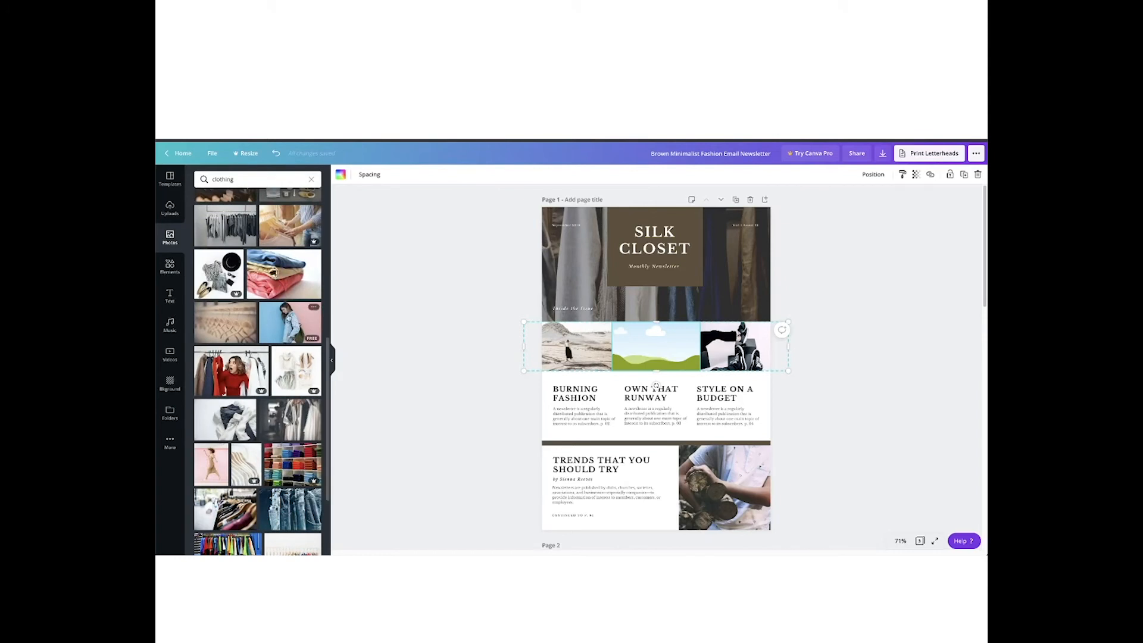
pyautogui.moveTo(298, 326); pyautogui.dragTo(619, 343)
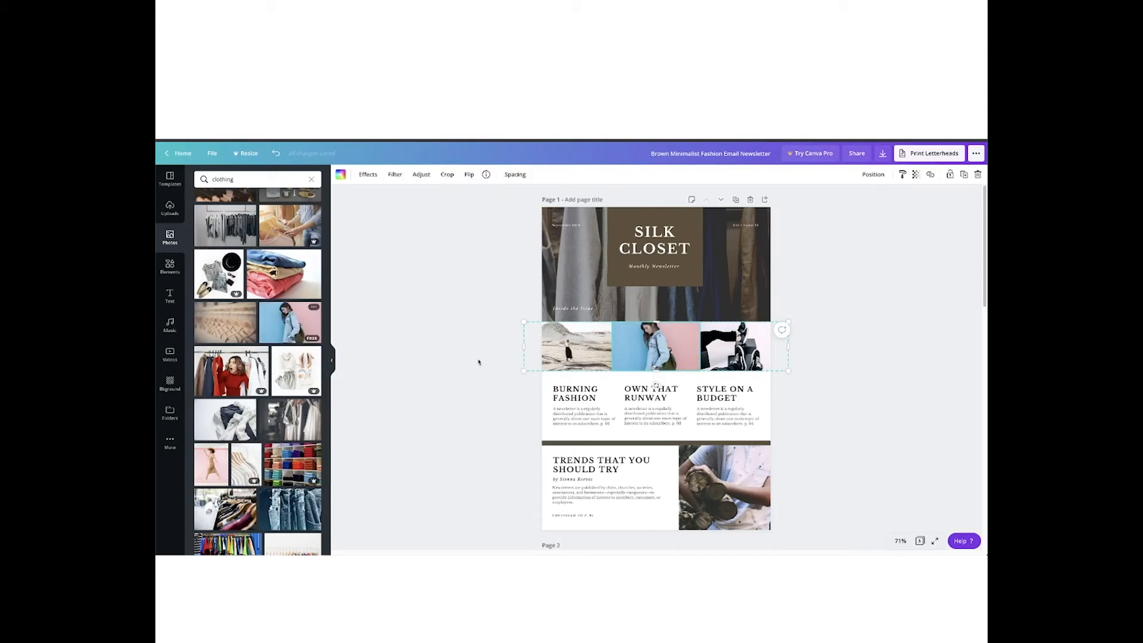
# Delete the two outer photos from page 1's three-photo row, above "Burning Fashion" and "Style on a Budget"
pyautogui.scroll(-2, 471, 368)
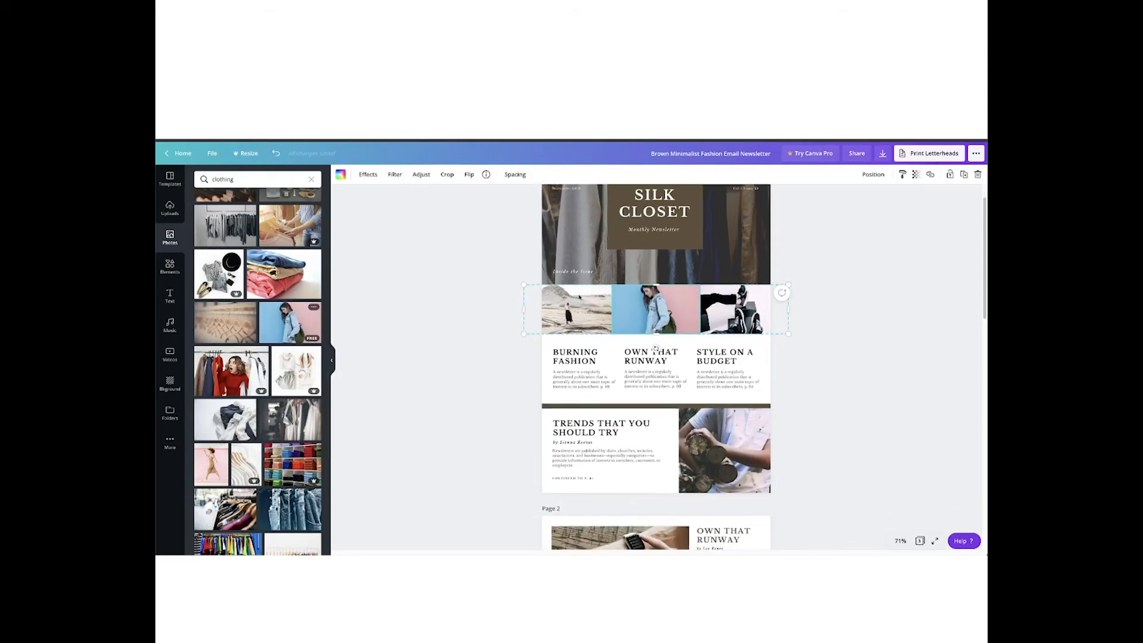
pyautogui.press('Delete')
pyautogui.click(738, 310)
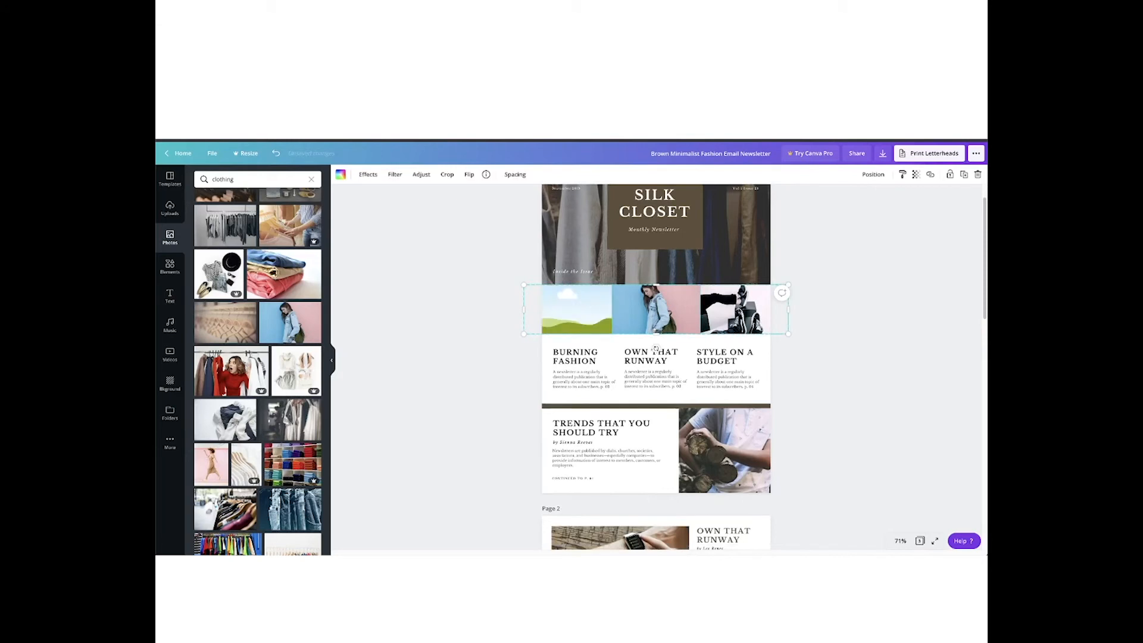
pyautogui.press('Delete')
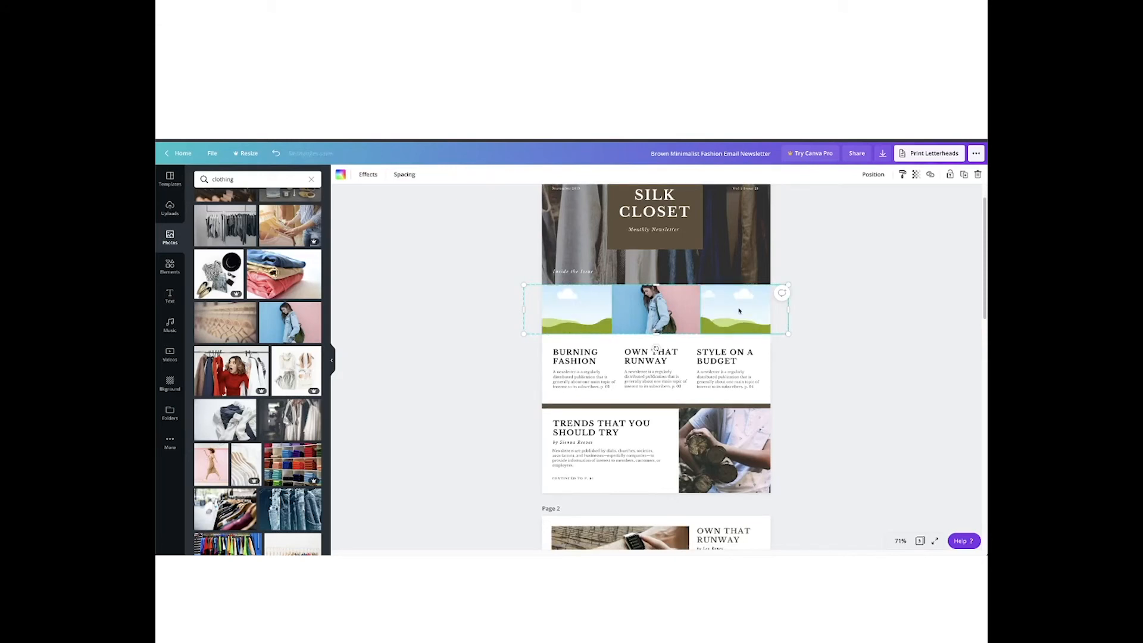
# Check the uploaded images for a picture that could fill the empty photo frames
pyautogui.click(169, 207)
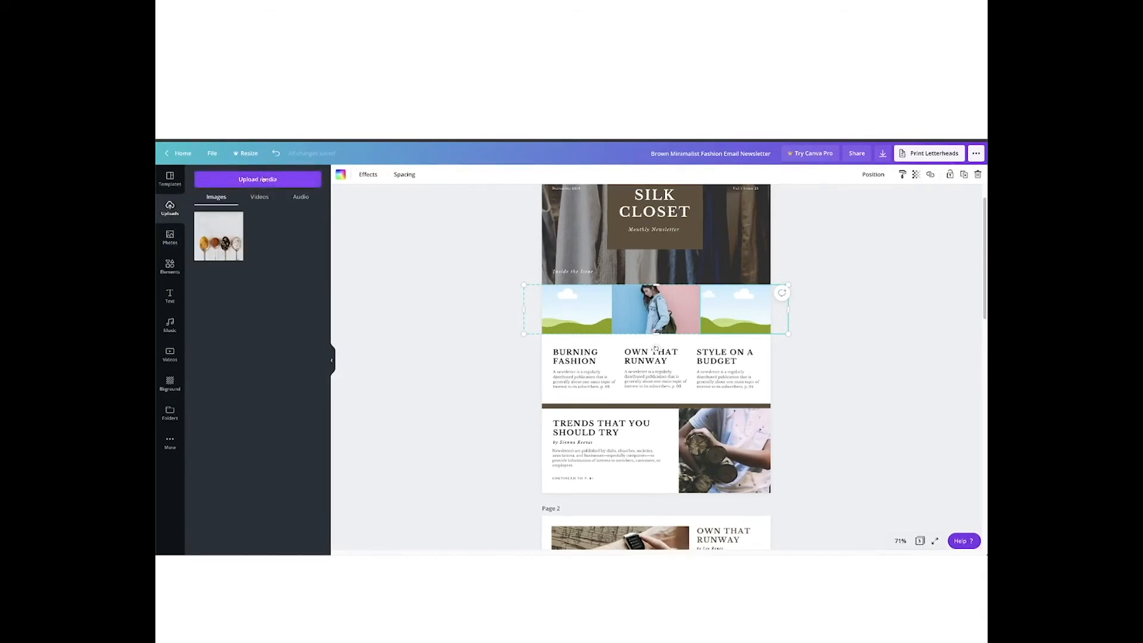
pyautogui.moveTo(212, 240)
pyautogui.moveTo(212, 240); pyautogui.dragTo(255, 259)
# Fill page 1's empty outer photo frames with the hanging jeans photo above "Burning Fashion" and the folded clothes stack above "Style on a Budget"
pyautogui.click(169, 237)
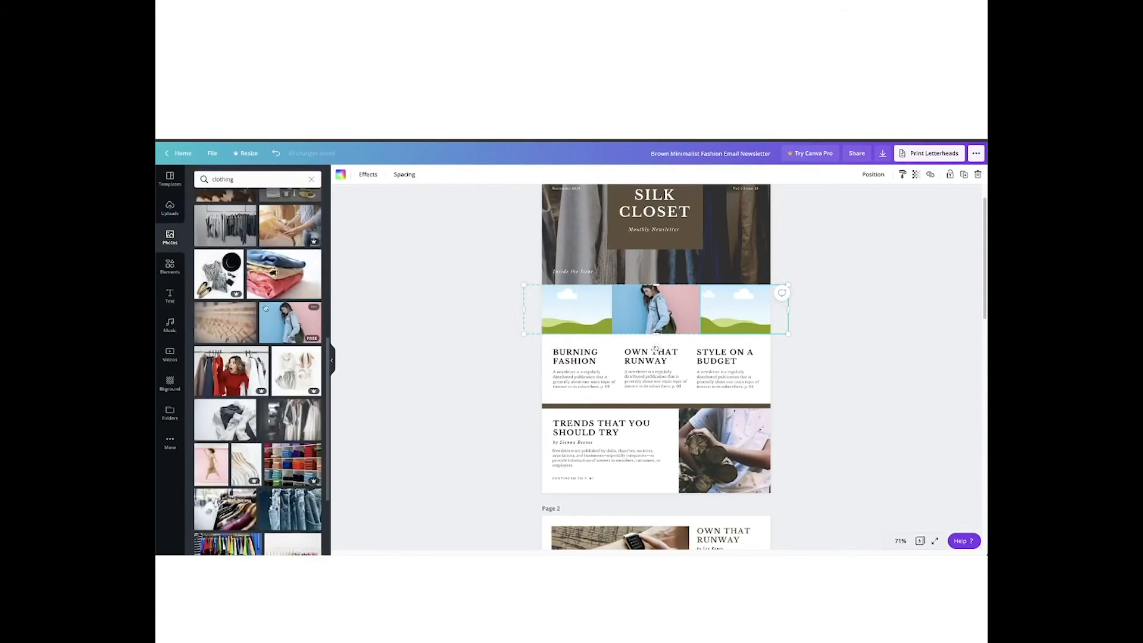
pyautogui.scroll(-3, 265, 308)
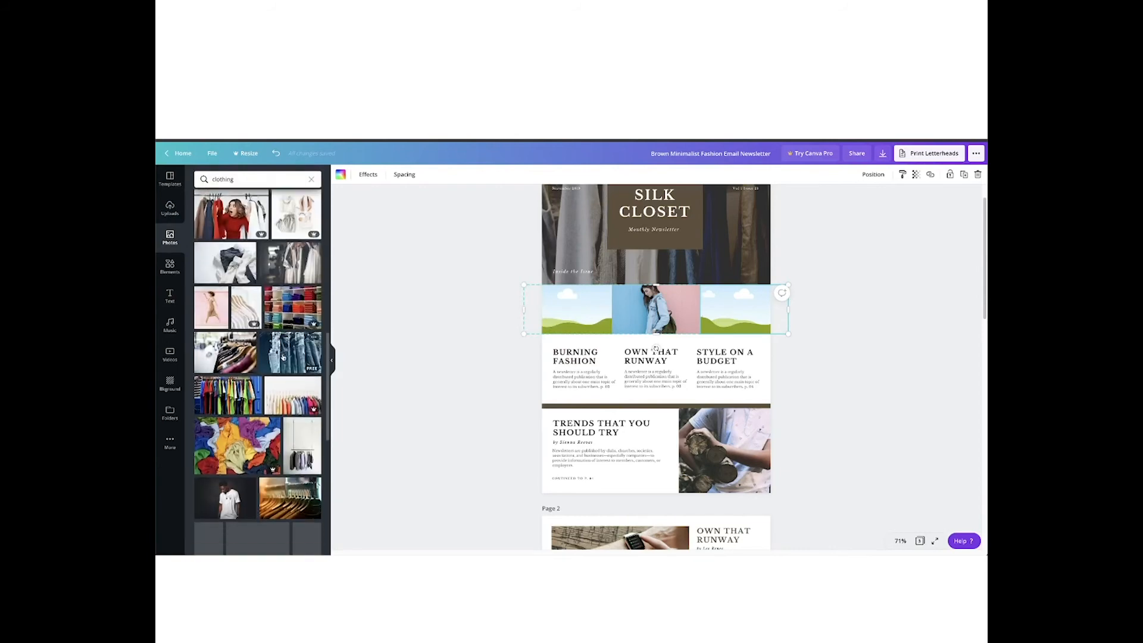
pyautogui.scroll(-2, 279, 357)
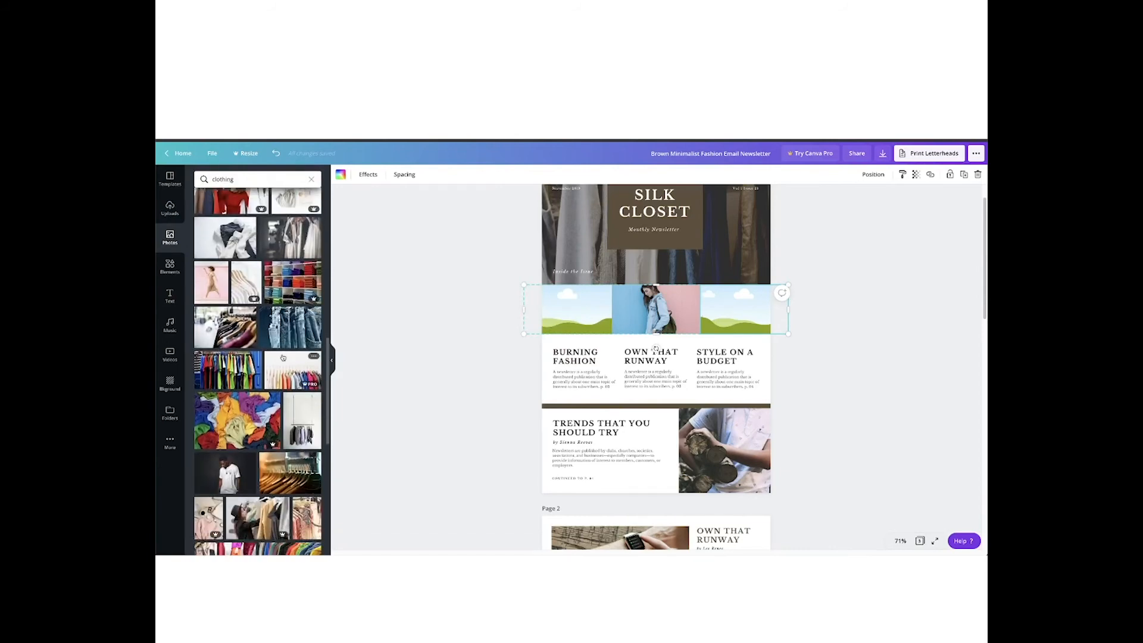
pyautogui.scroll(7, 275, 358)
pyautogui.moveTo(280, 369); pyautogui.dragTo(732, 310)
pyautogui.scroll(5, 268, 387)
pyautogui.scroll(-6, 267, 401)
pyautogui.scroll(-5, 268, 400)
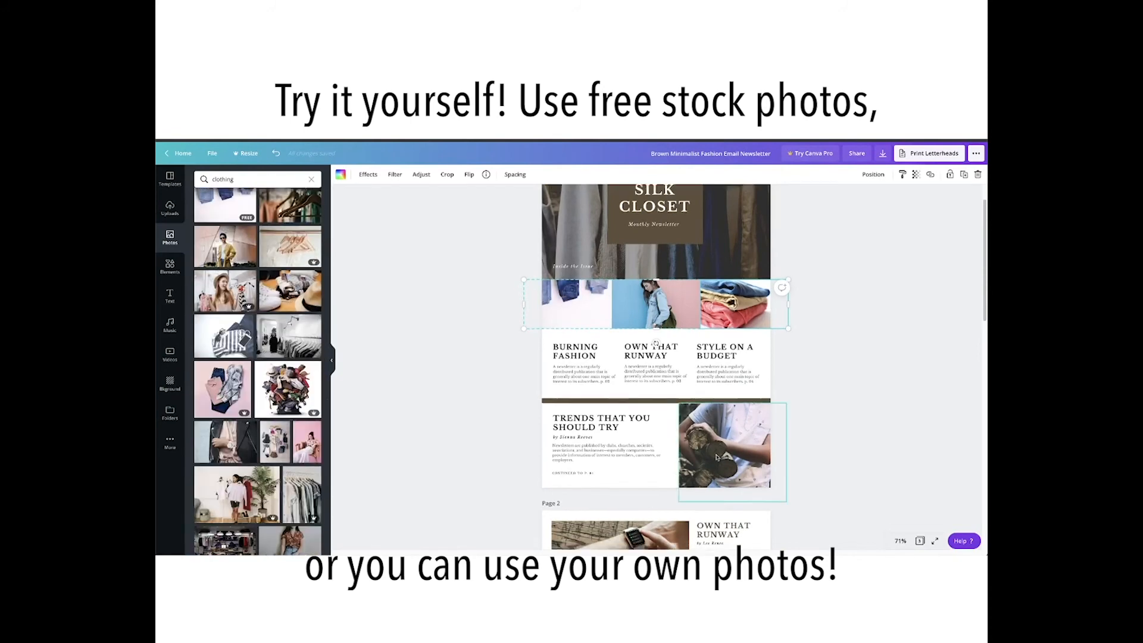
# Replace the photo beside "Trends That You Should Try" with the free photo of a seated woman on a pink background
pyautogui.scroll(-2, 393, 431)
pyautogui.moveTo(307, 441); pyautogui.dragTo(724, 357)
pyautogui.scroll(-2, 653, 393)
# Replace page 3's photo beside "Support Local" with the free photo of a woman in a tan dress against a pink wall
pyautogui.scroll(-7, 280, 319)
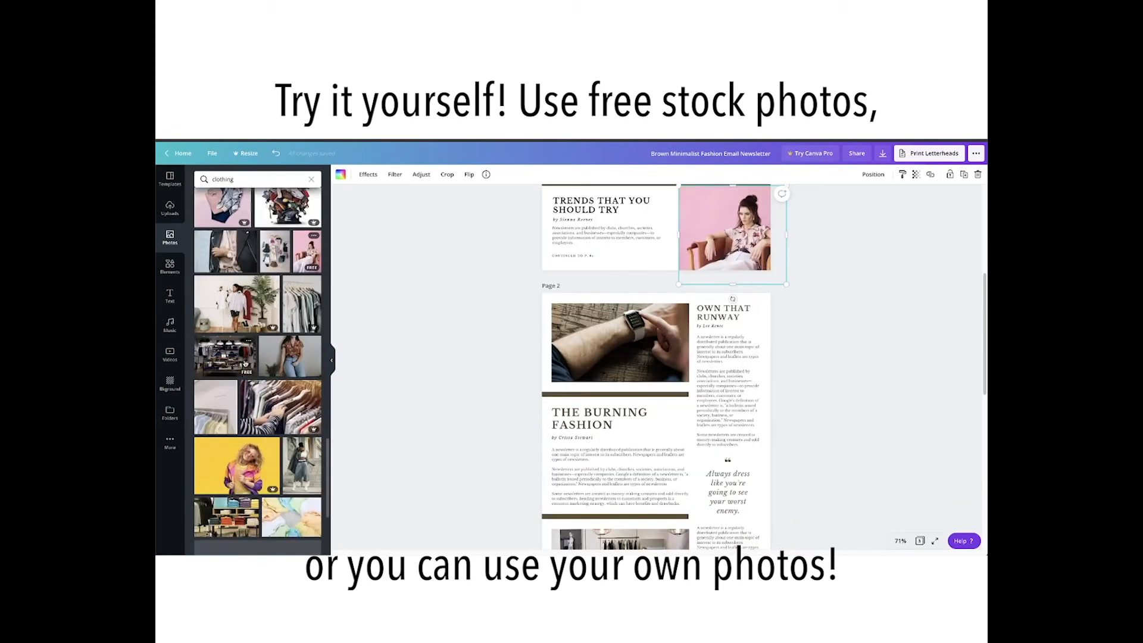
pyautogui.scroll(-10, 262, 358)
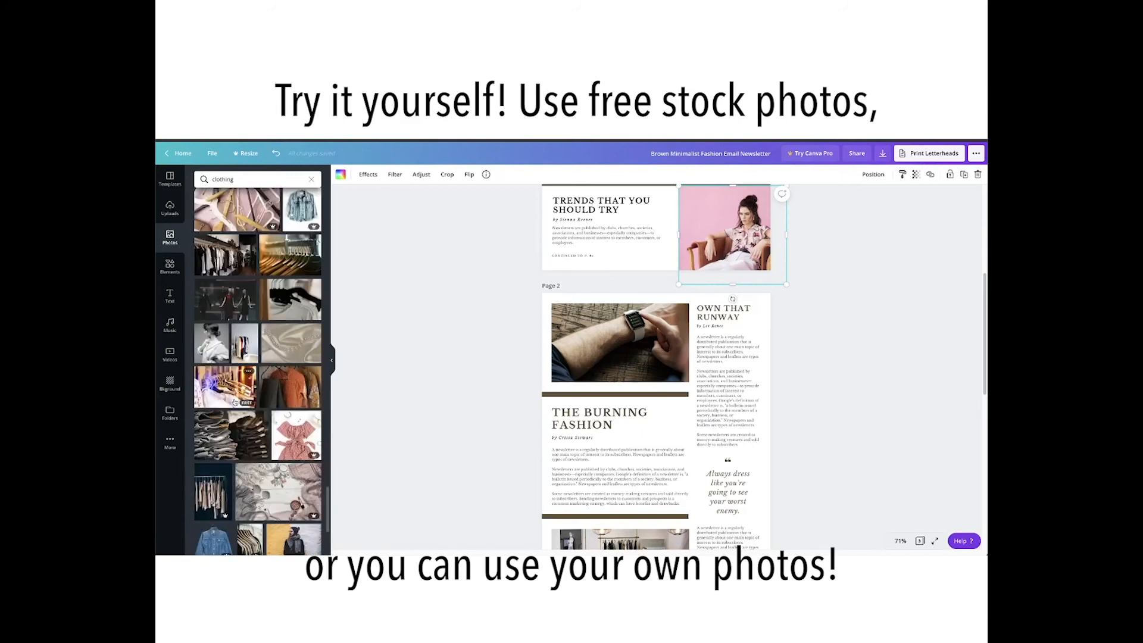
pyautogui.scroll(-5, 237, 399)
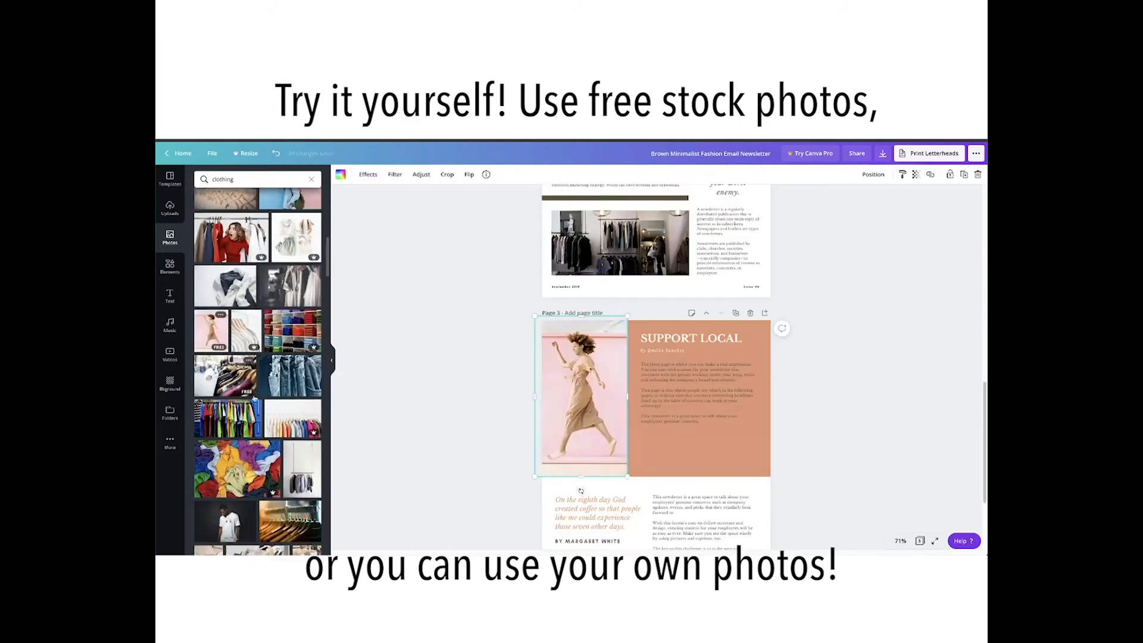
# Replace the middle photo in page 1's three-photo row with the free photo of the woman in a yellow jacket
pyautogui.scroll(2, 254, 398)
pyautogui.scroll(-6, 254, 398)
pyautogui.scroll(9, 487, 336)
pyautogui.click(631, 280)
pyautogui.press('Delete')
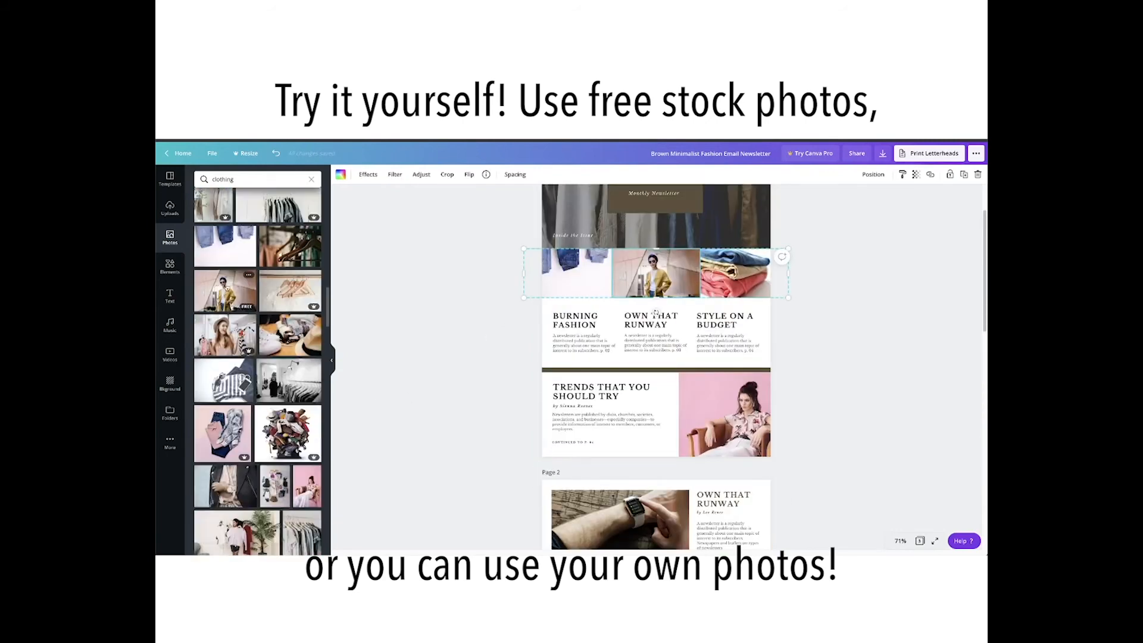
# Replace page 2's upper photo with the denim-jacket photo and its lower photo with the dark blazer and wristwatch photo
pyautogui.scroll(-5, 255, 369)
pyautogui.scroll(-5, 516, 468)
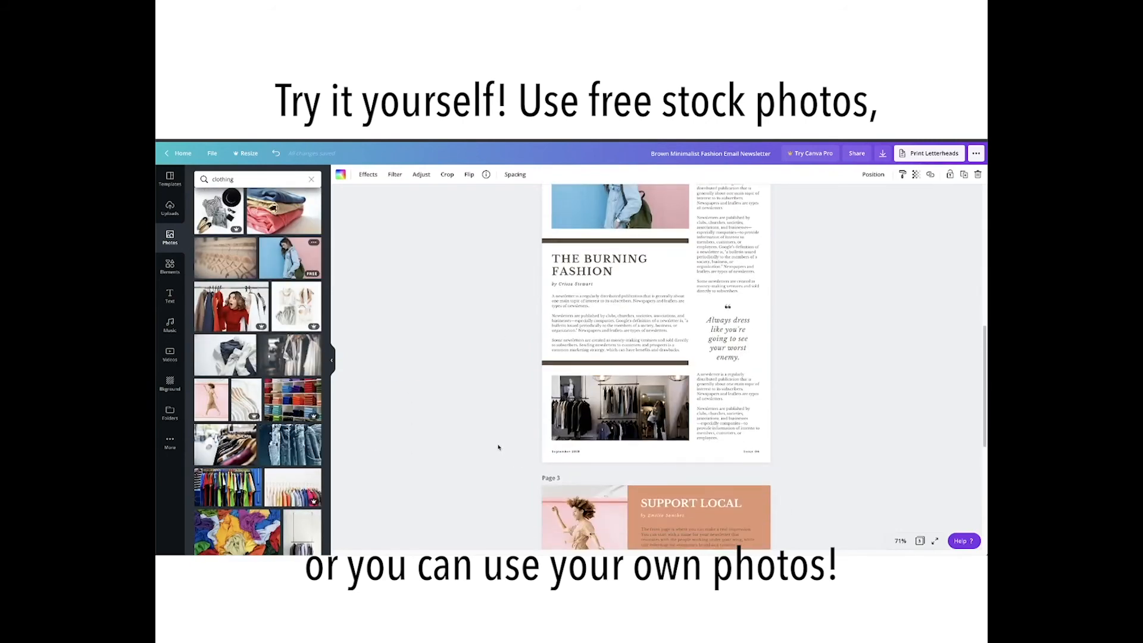
pyautogui.scroll(-10, 258, 369)
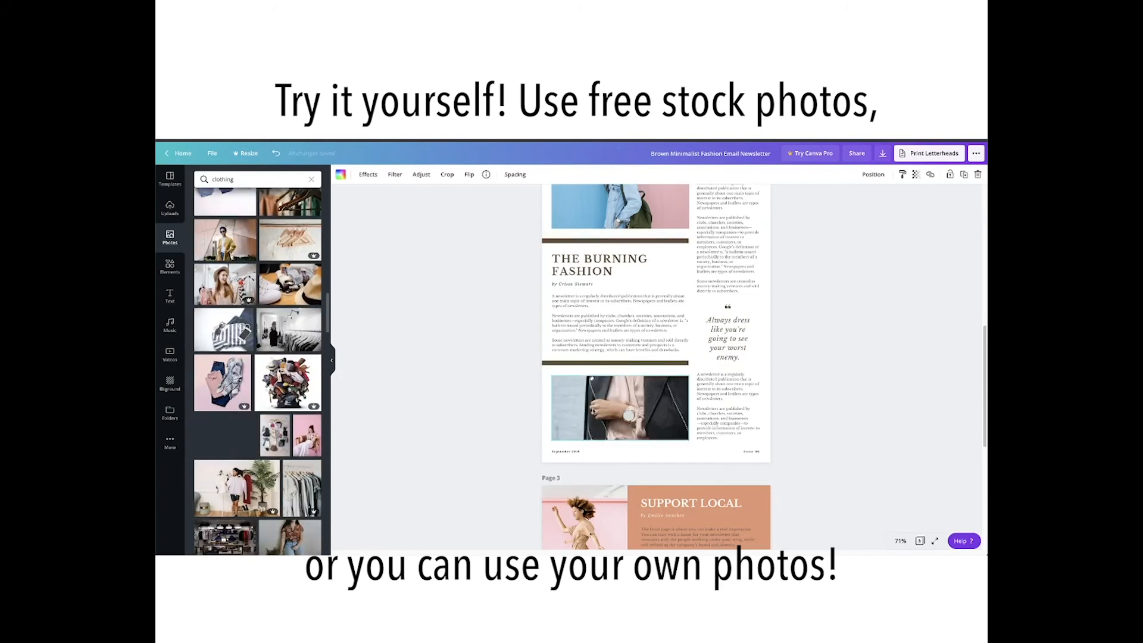
pyautogui.scroll(5, 477, 403)
pyautogui.scroll(-4, 464, 344)
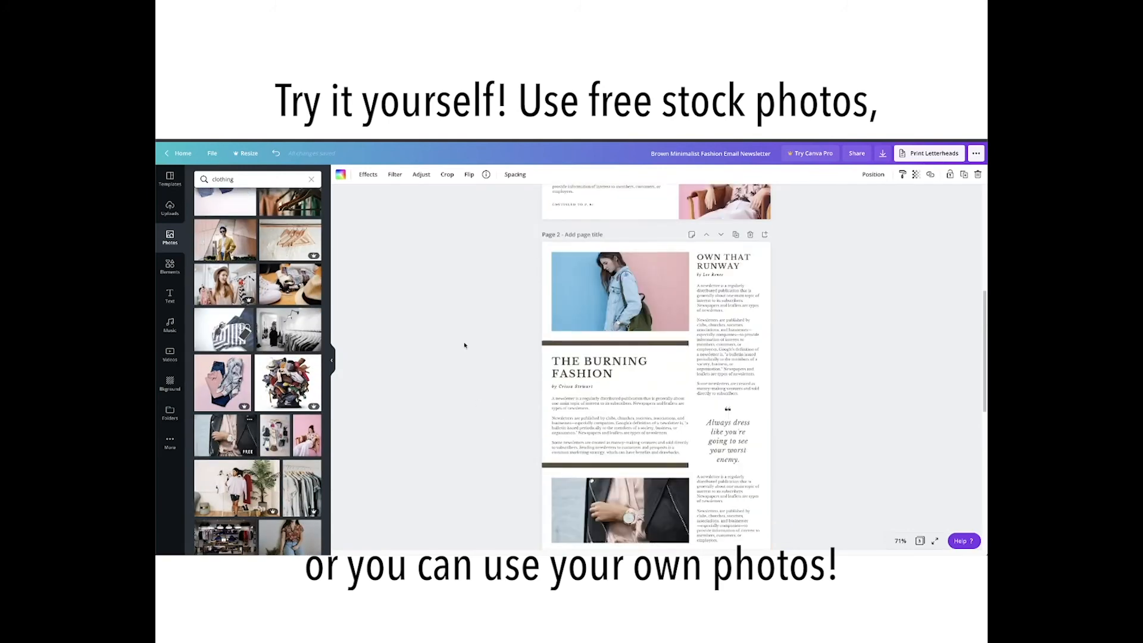
pyautogui.click(464, 345)
# Replace the header photo behind the "Silk Closet" title with the photo of two pairs of jeans on hangers
pyautogui.scroll(5, 464, 346)
pyautogui.scroll(-1, 464, 345)
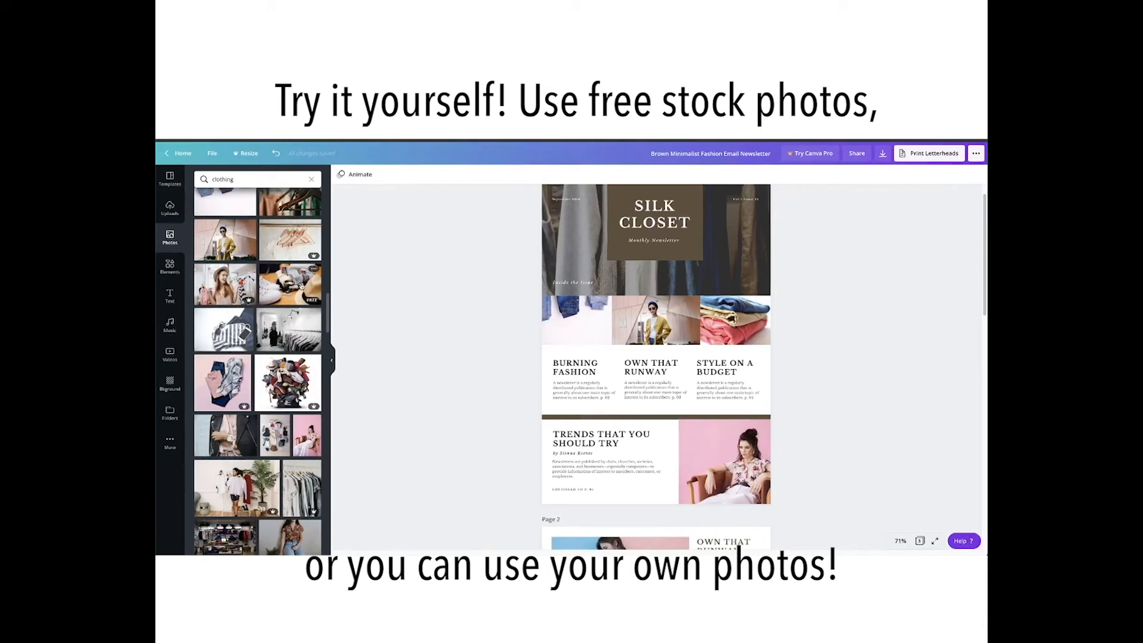
pyautogui.click(576, 250)
pyautogui.press('Delete')
pyautogui.moveTo(237, 320); pyautogui.dragTo(625, 256)
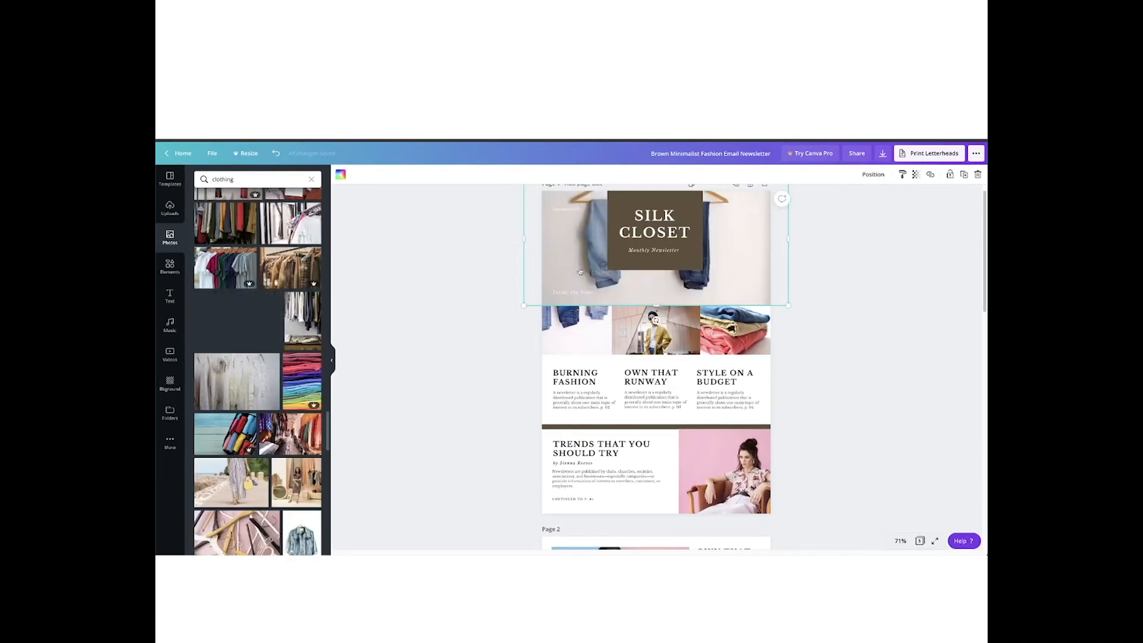
pyautogui.click(457, 339)
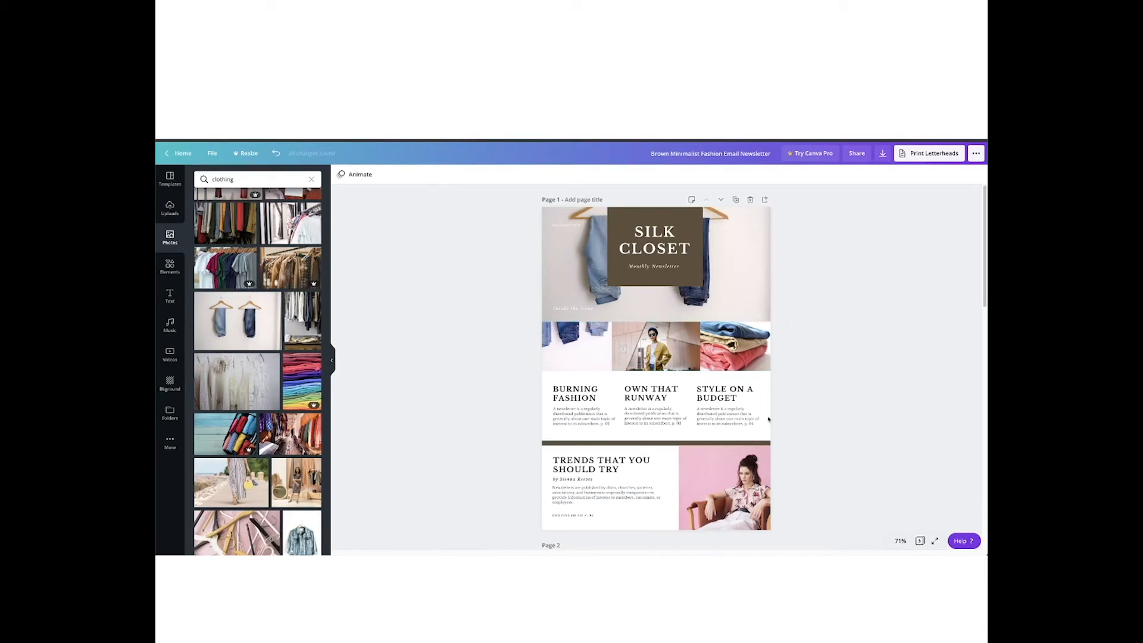
# Review pages 1 and 2 to see how the new photos go with the brown design elements
pyautogui.scroll(-3, 836, 443)
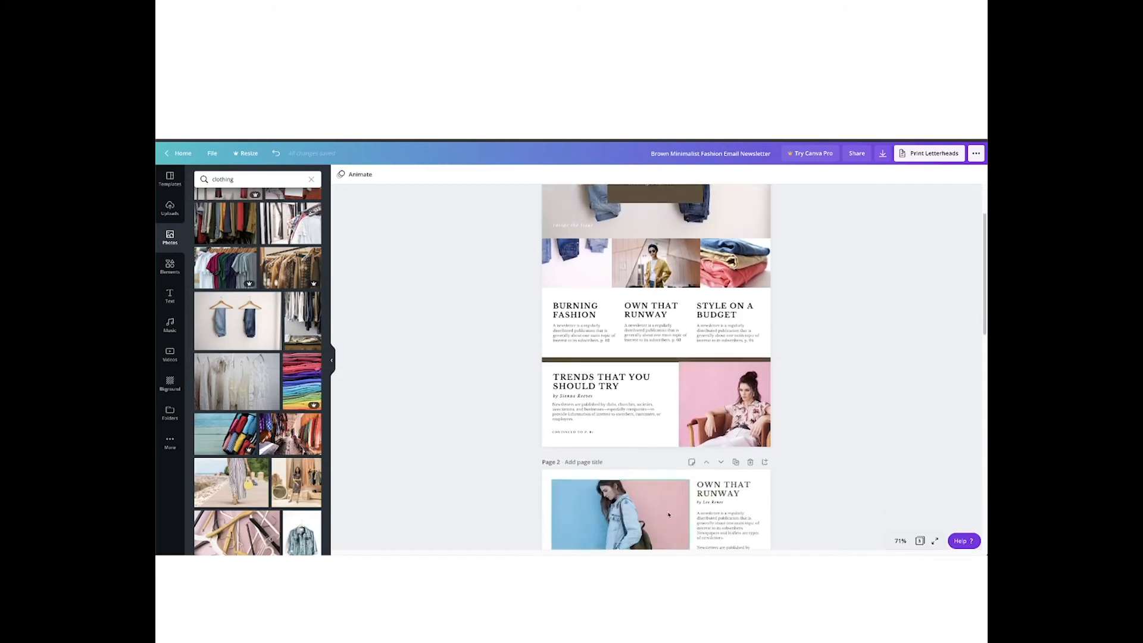
pyautogui.scroll(3, 490, 323)
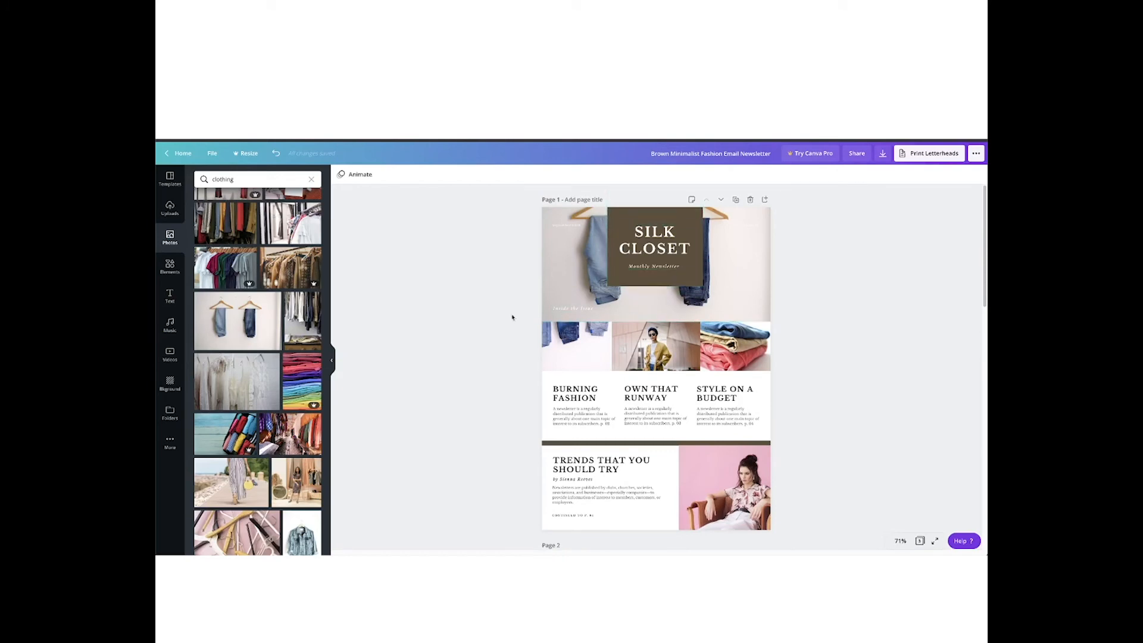
pyautogui.scroll(-5, 505, 378)
pyautogui.scroll(-3, 505, 381)
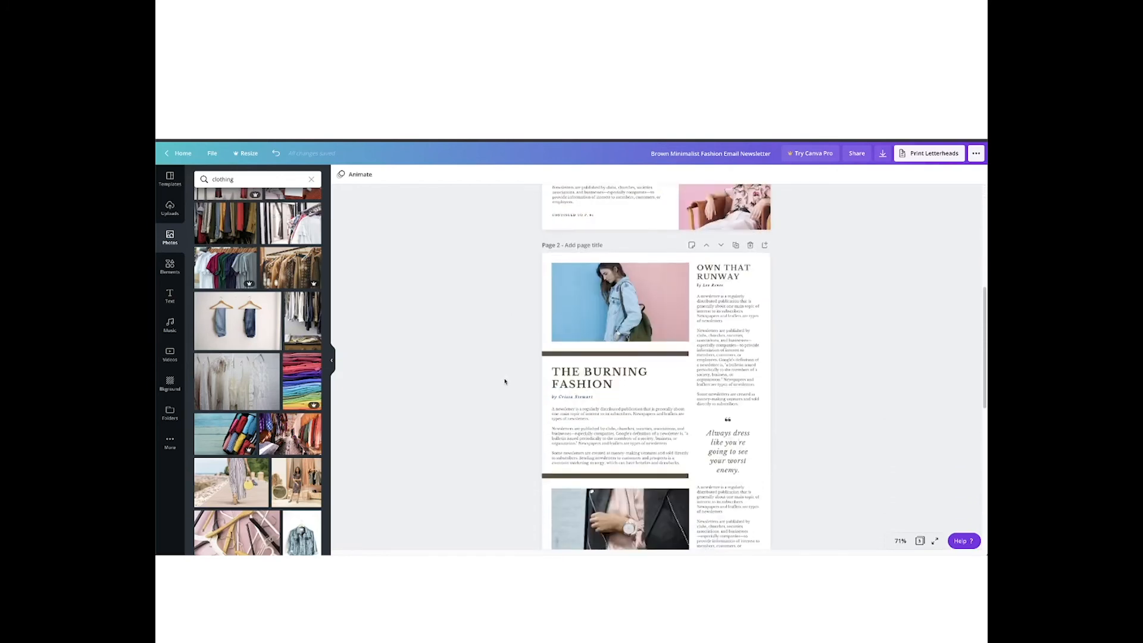
pyautogui.scroll(6, 505, 380)
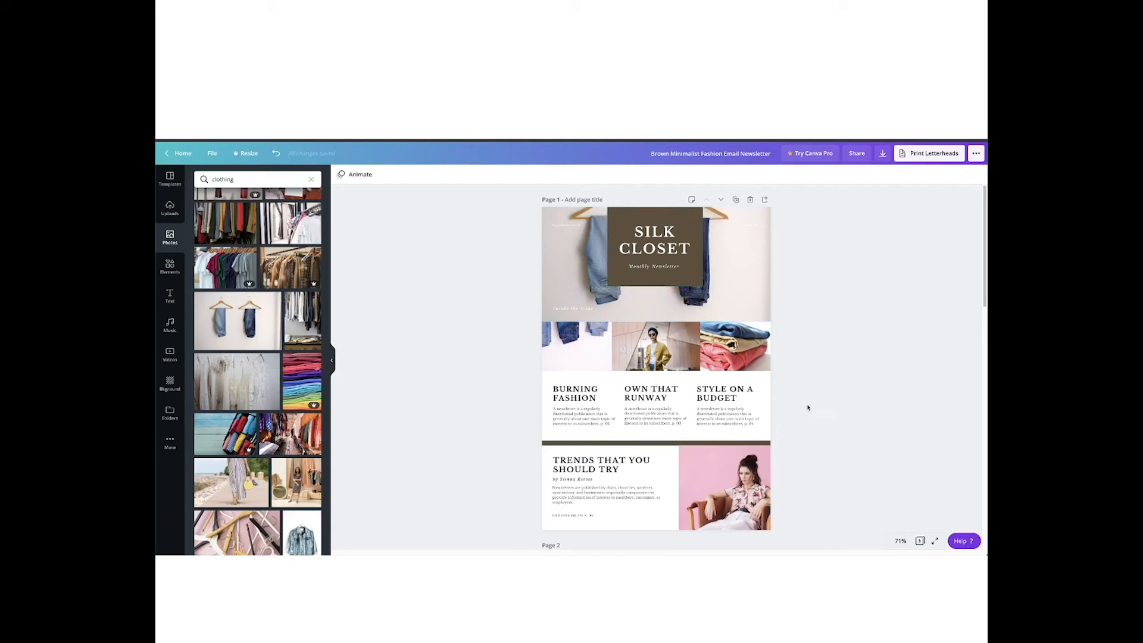
pyautogui.scroll(-3, 827, 410)
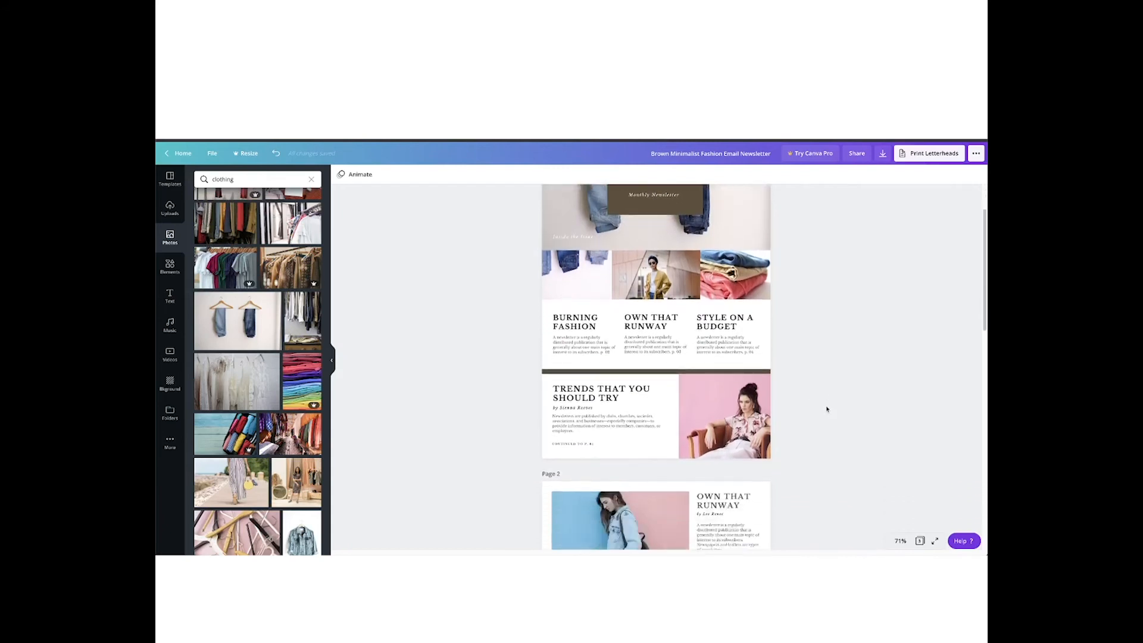
pyautogui.scroll(-2, 827, 410)
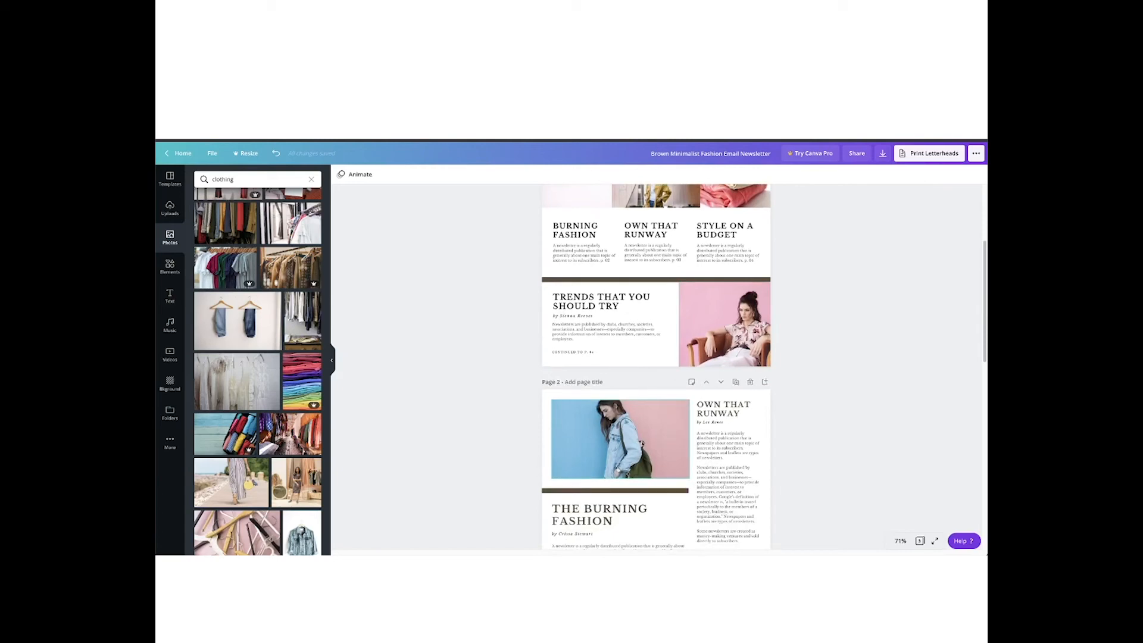
pyautogui.scroll(-5, 634, 444)
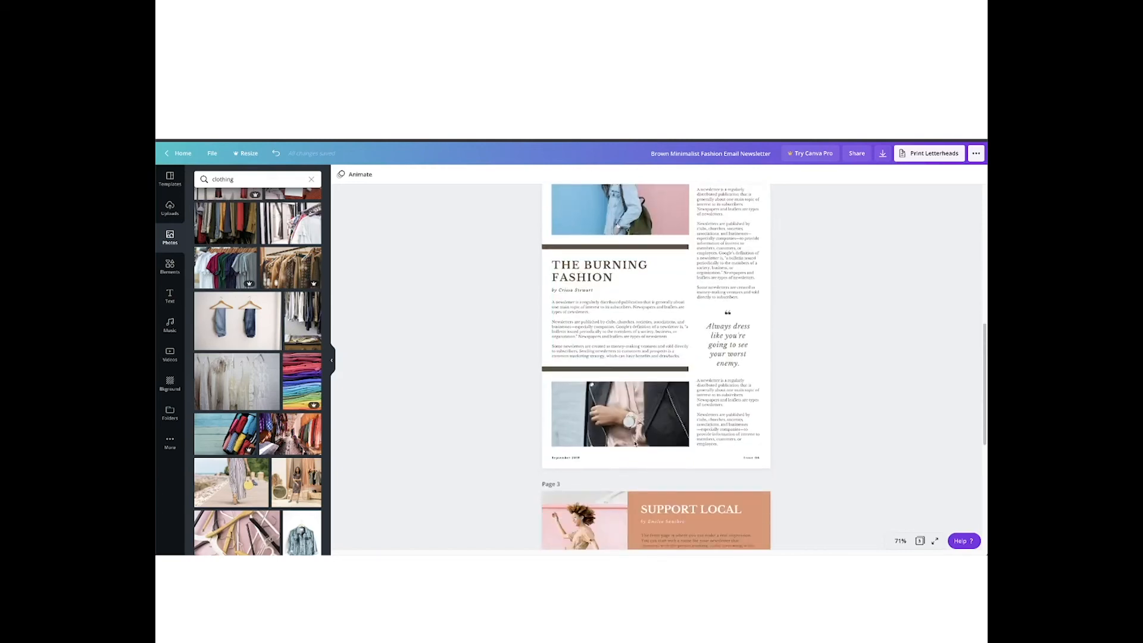
pyautogui.scroll(8, 528, 424)
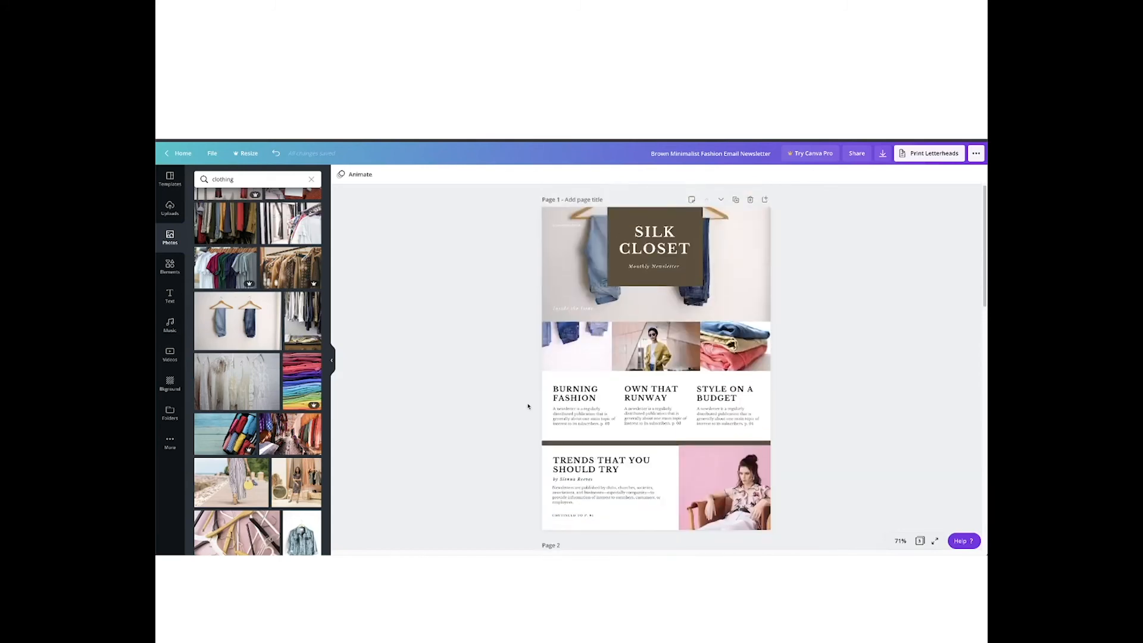
# Recolor page 1's divider bar above "Trends That You Should Try" with the light pink from the page 3 photo's color palette
pyautogui.scroll(-1, 488, 368)
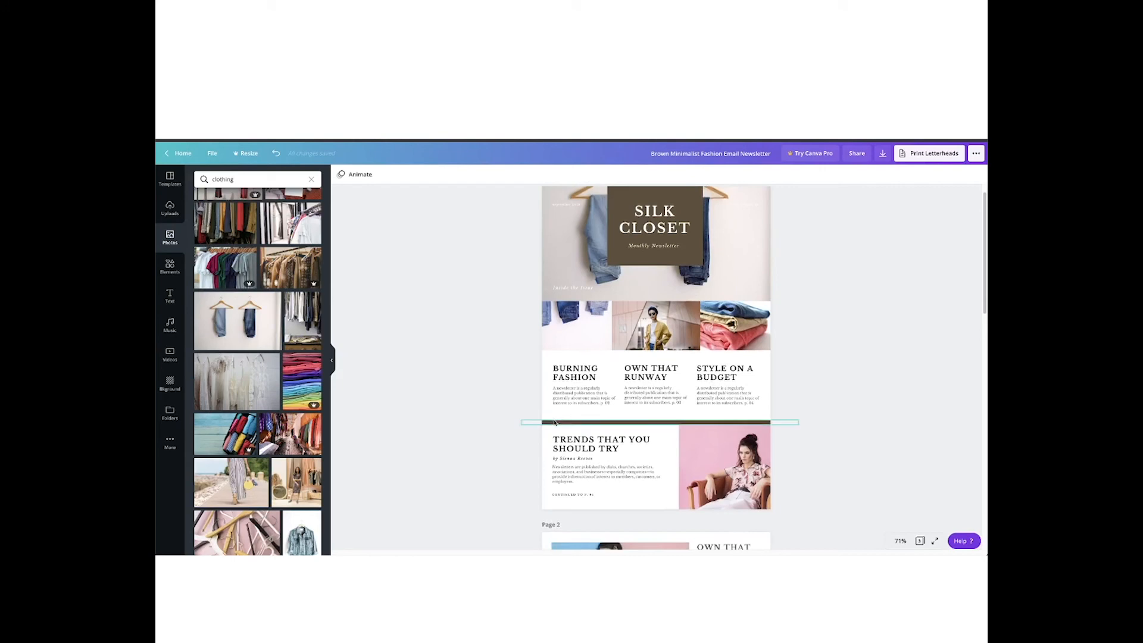
pyautogui.click(554, 423)
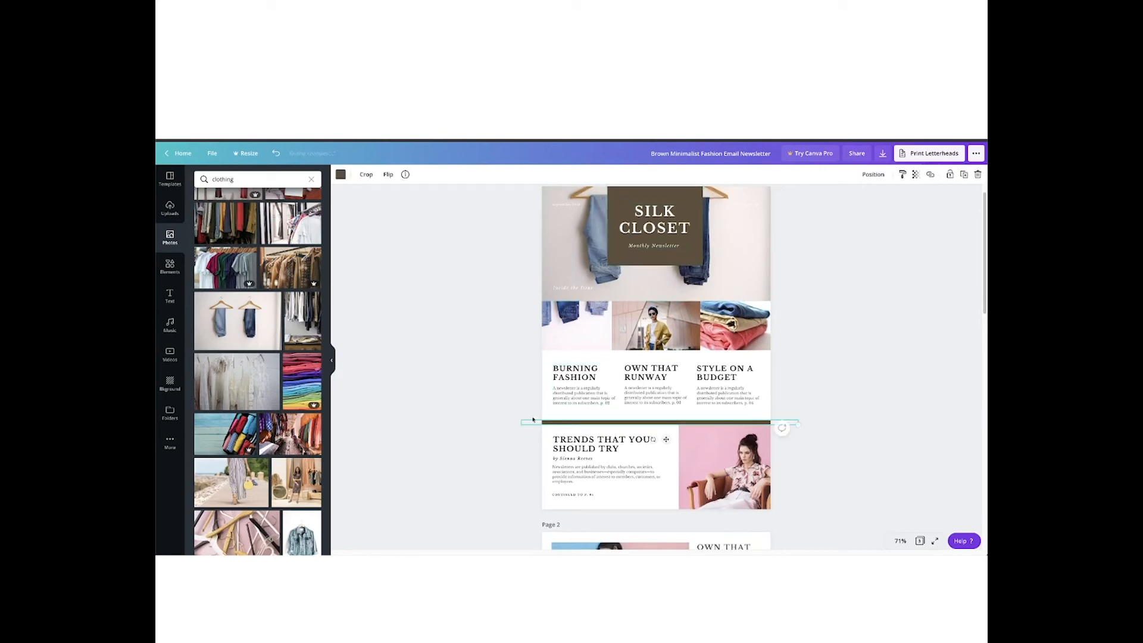
pyautogui.scroll(-5, 522, 416)
pyautogui.scroll(5, 523, 417)
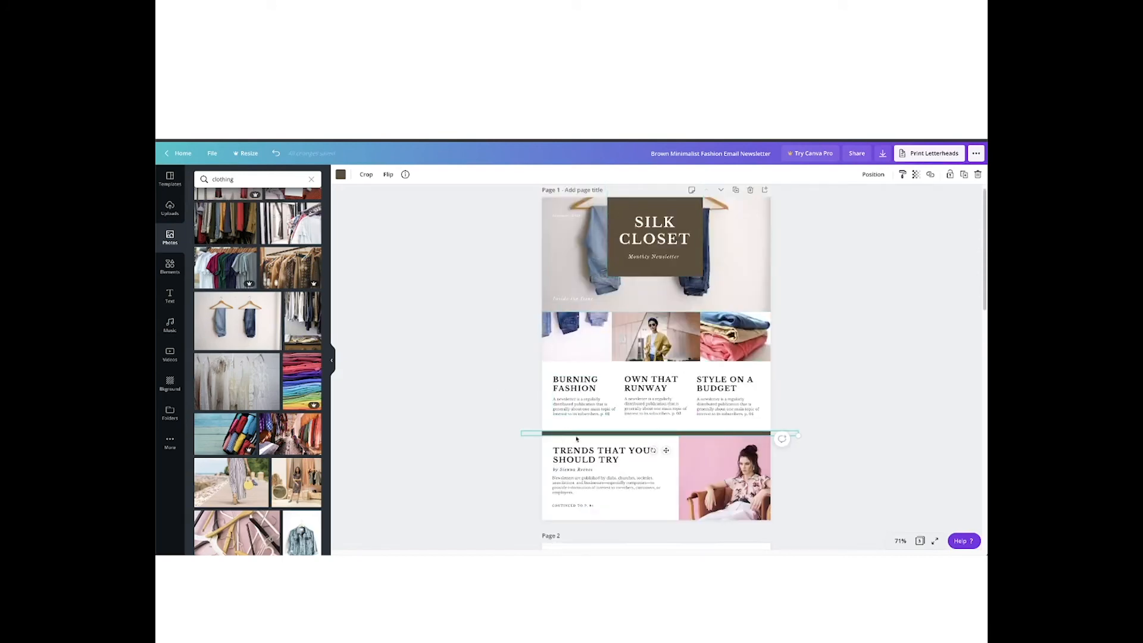
pyautogui.click(342, 175)
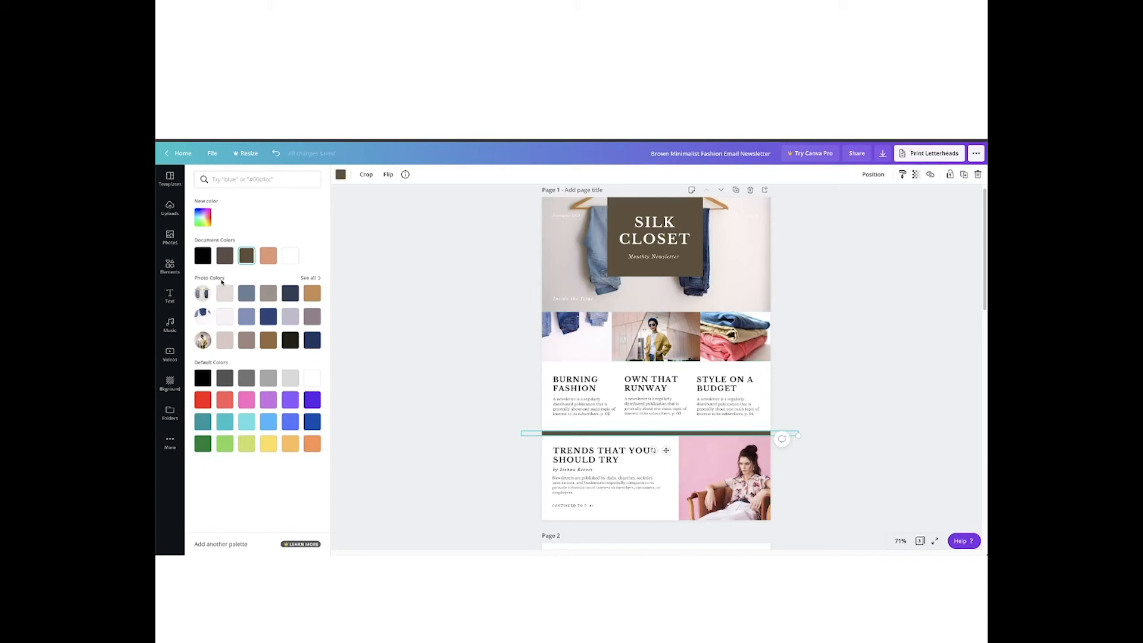
pyautogui.click(314, 278)
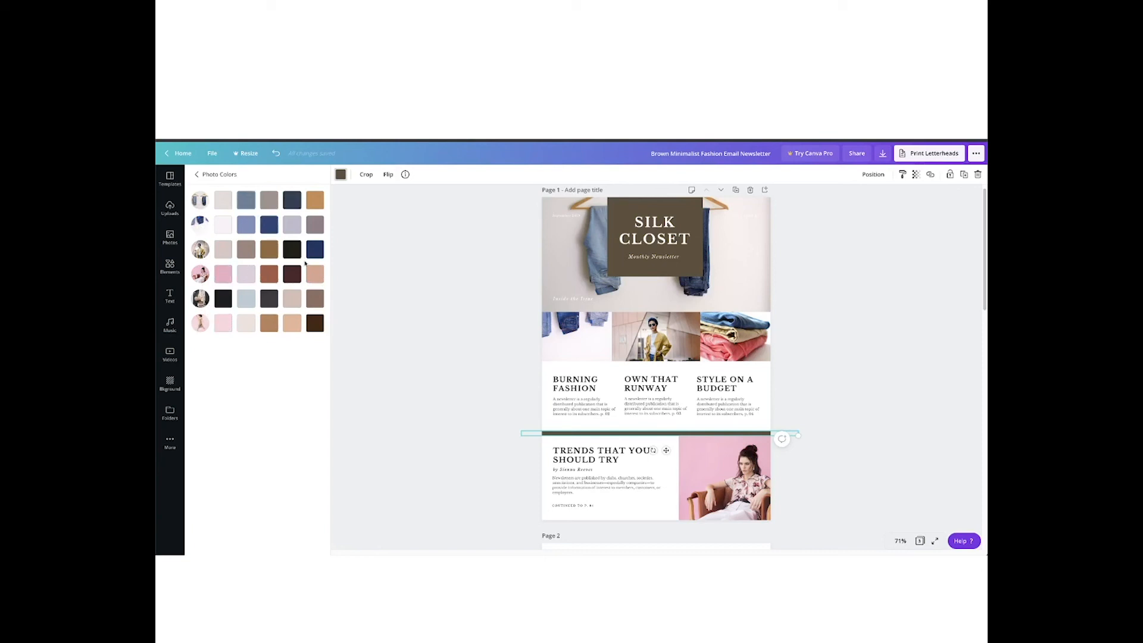
pyautogui.click(224, 321)
pyautogui.click(473, 388)
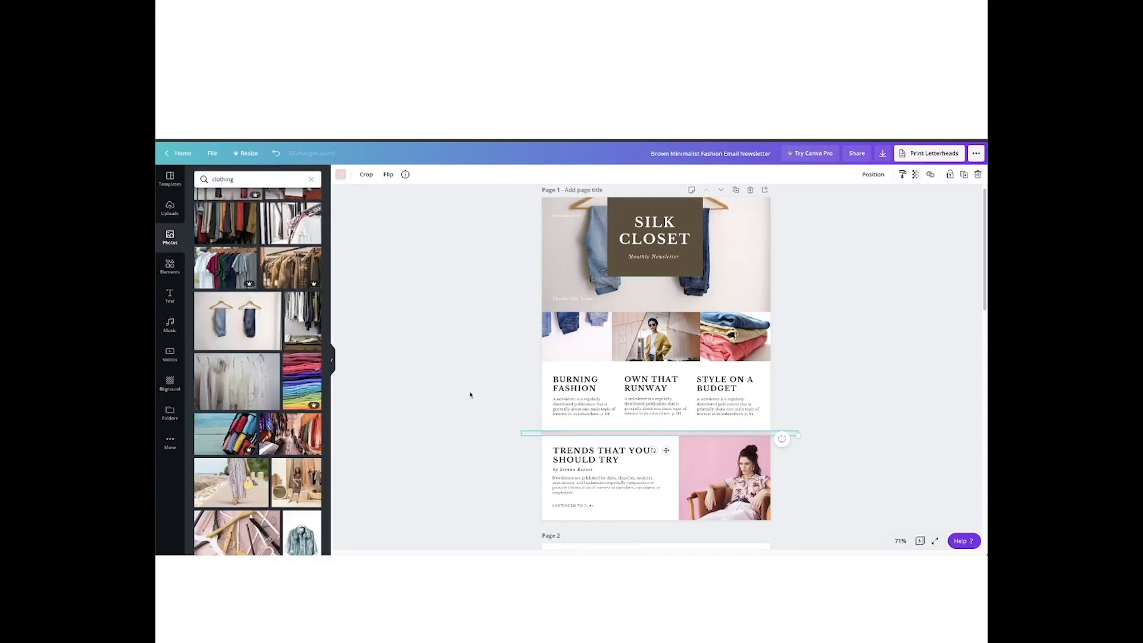
# Recolor page 2's divider bar above "The Burning Fashion" with the light pink document color
pyautogui.scroll(-3, 475, 393)
pyautogui.scroll(-2, 475, 396)
pyautogui.click(559, 448)
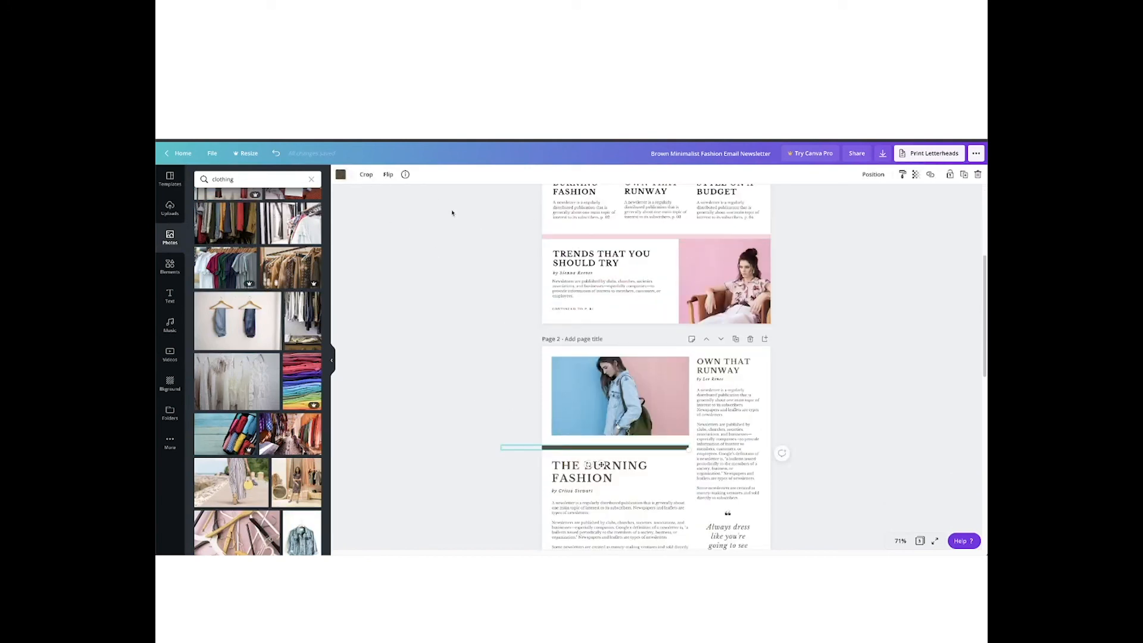
pyautogui.click(342, 175)
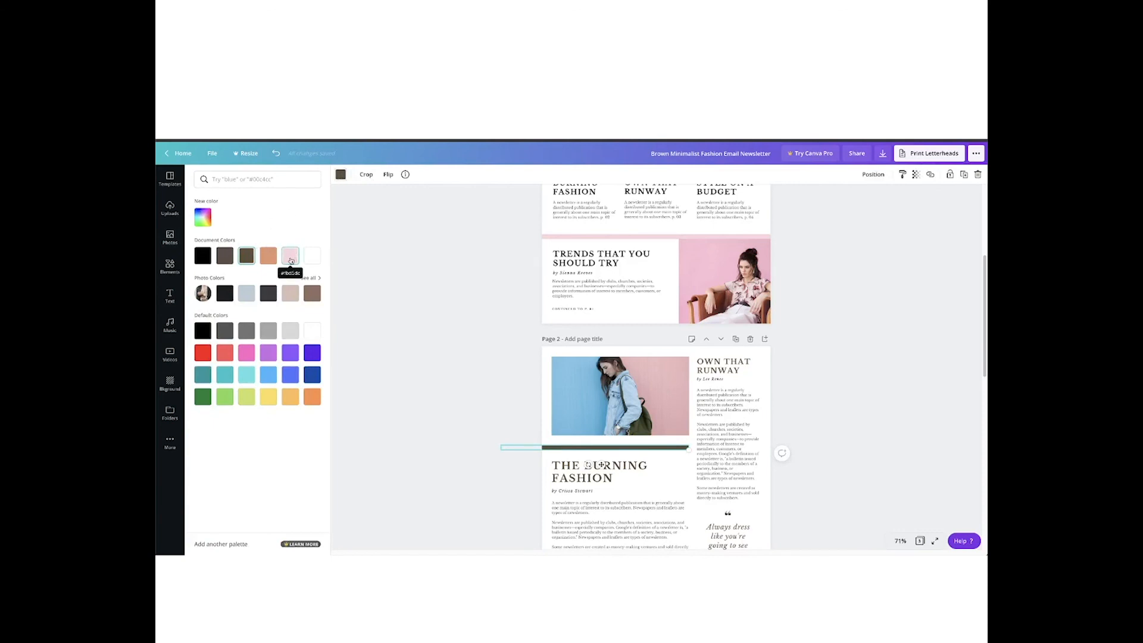
pyautogui.click(291, 260)
pyautogui.click(435, 318)
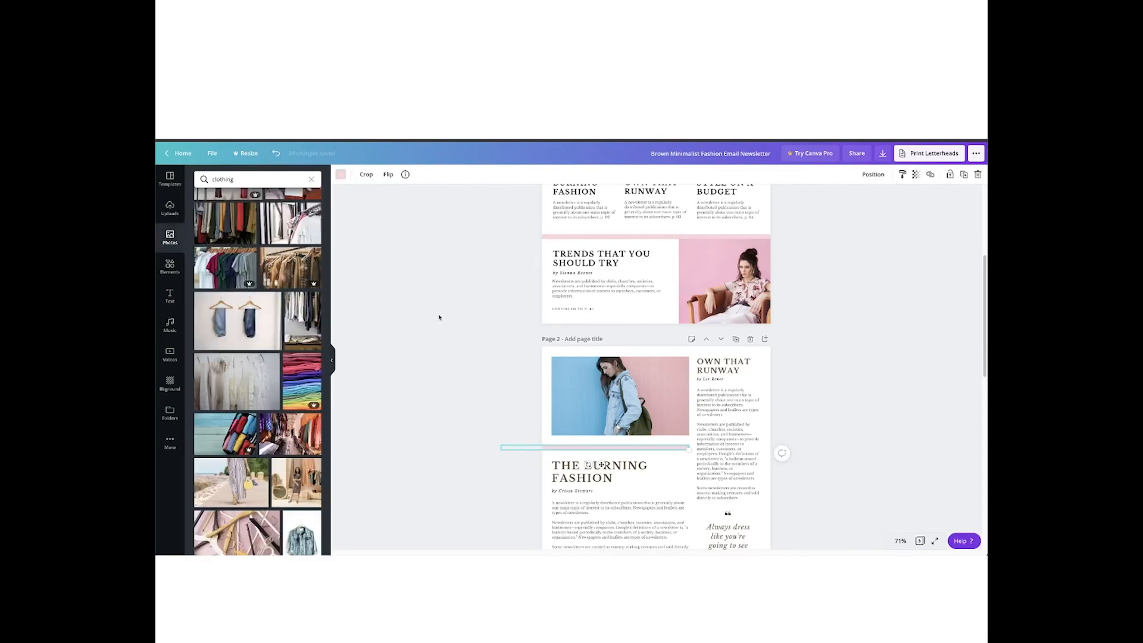
# Recolor page 2's lower divider bar, above the blazer and wristwatch photo, with the same light pink document color
pyautogui.scroll(-5, 436, 319)
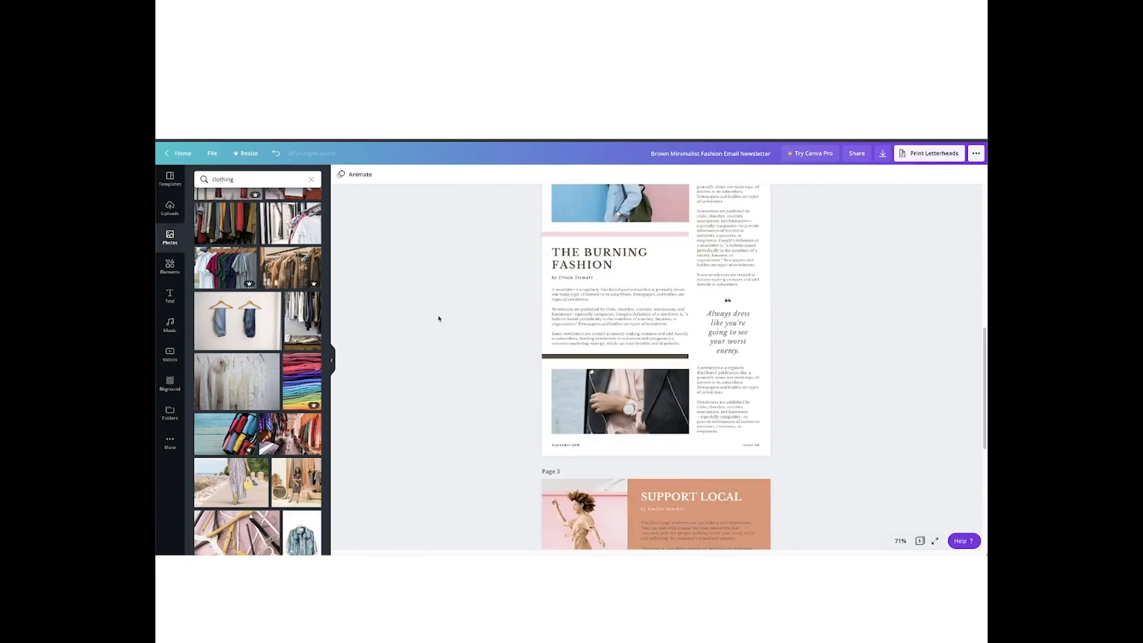
pyautogui.click(547, 347)
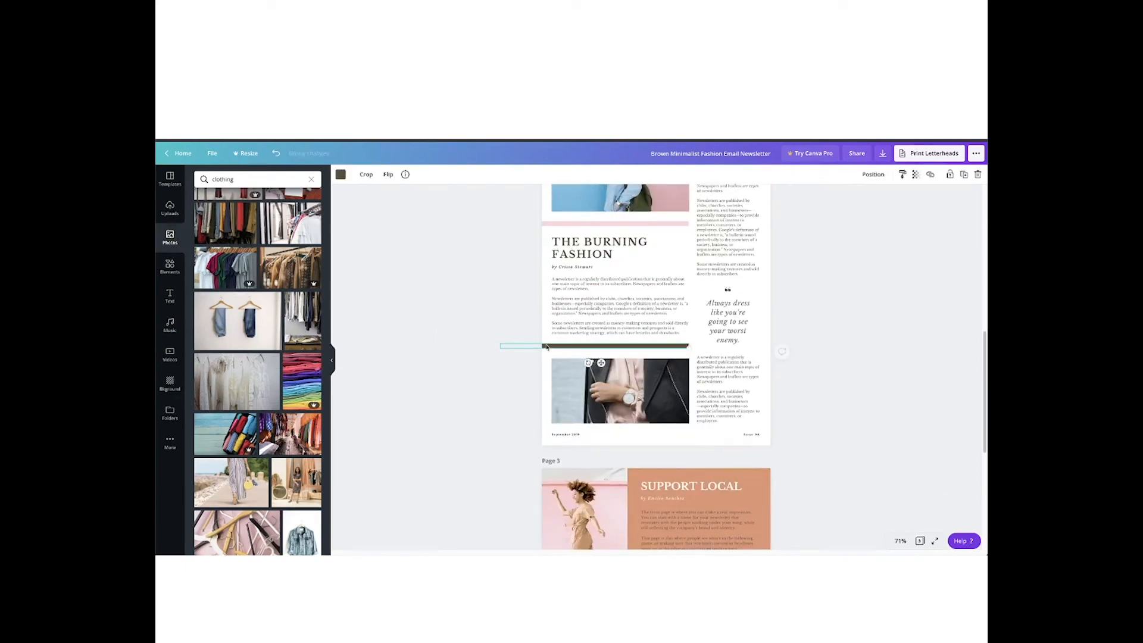
pyautogui.click(341, 174)
pyautogui.click(290, 256)
pyautogui.scroll(-2, 416, 313)
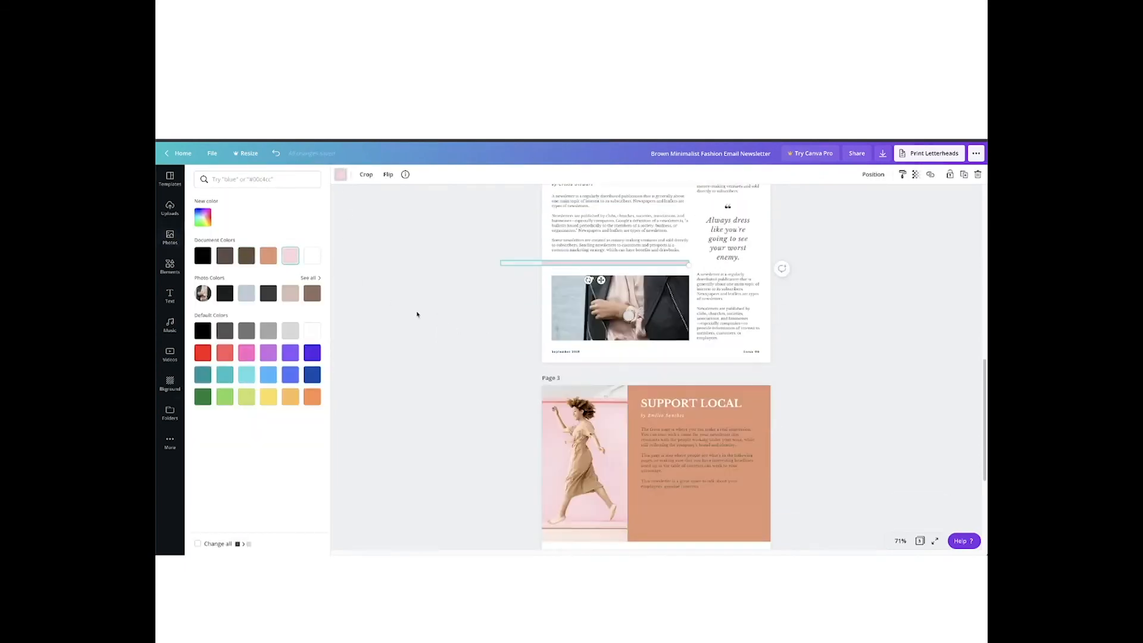
pyautogui.scroll(-3, 416, 313)
pyautogui.scroll(8, 416, 314)
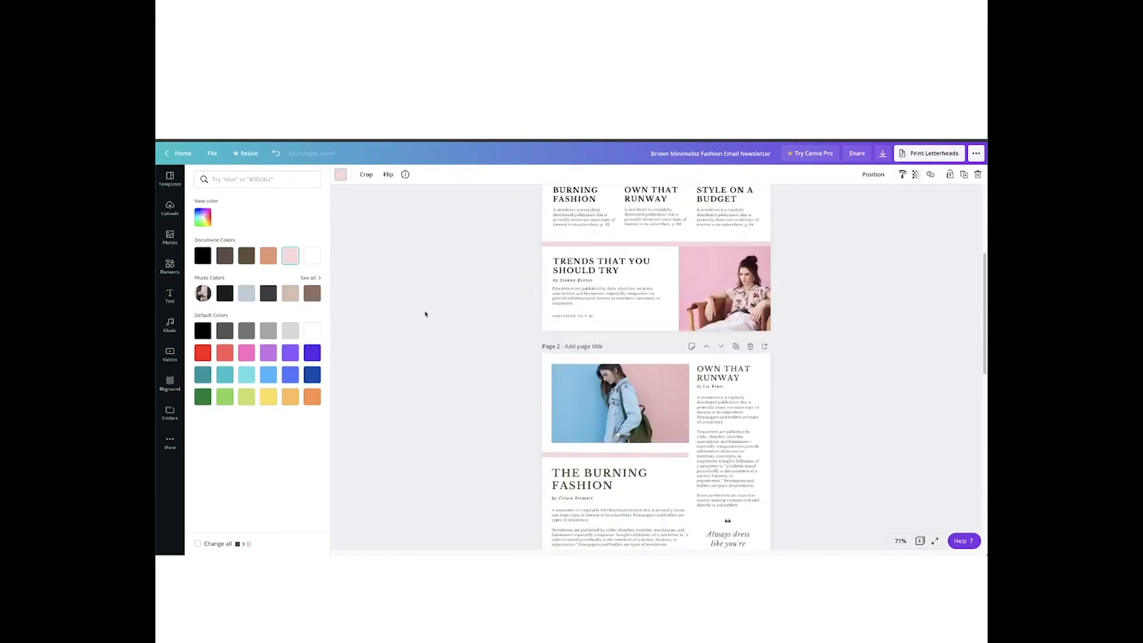
# Recolor page 1's brown title block behind "Silk Closet" with the periwinkle blue from the hanging jeans close-up's photo colors
pyautogui.scroll(4, 424, 314)
pyautogui.click(428, 315)
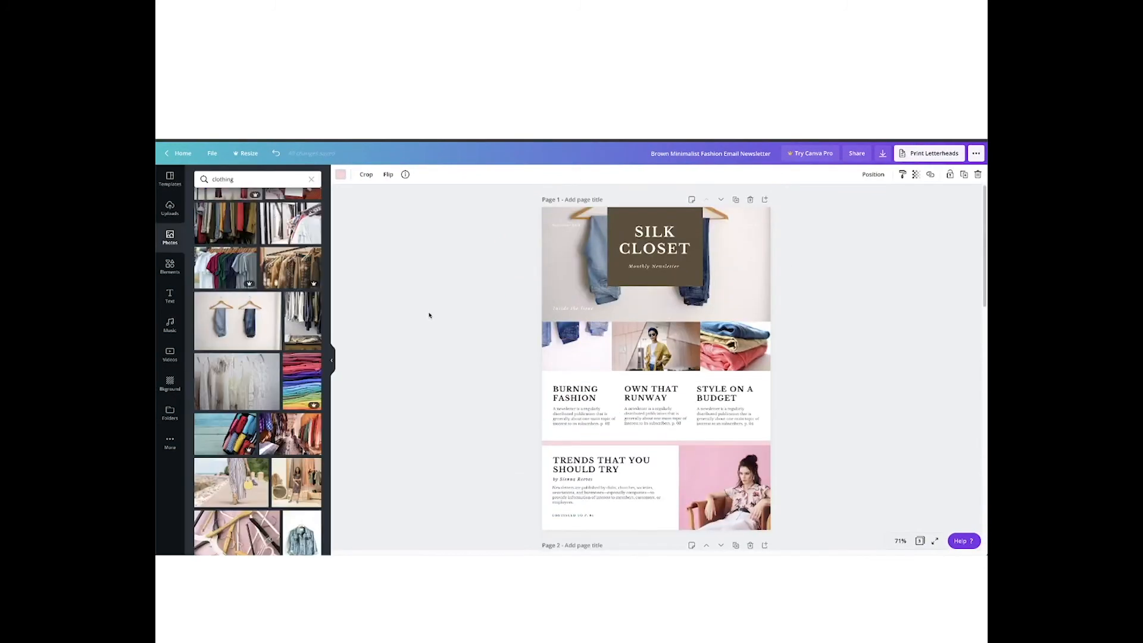
pyautogui.click(619, 224)
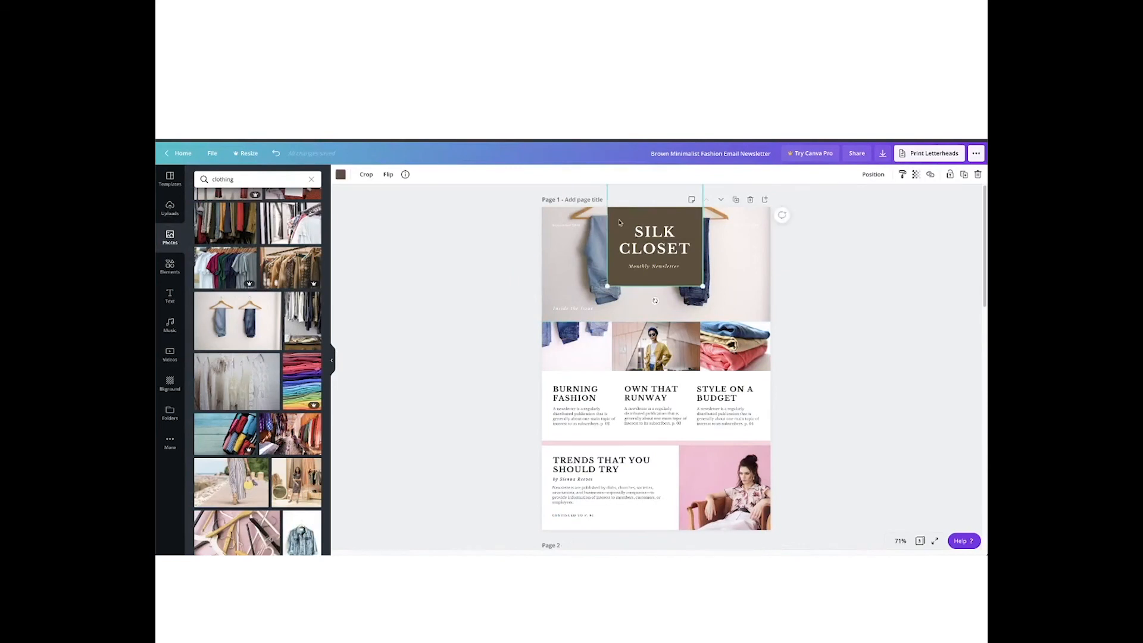
pyautogui.click(340, 175)
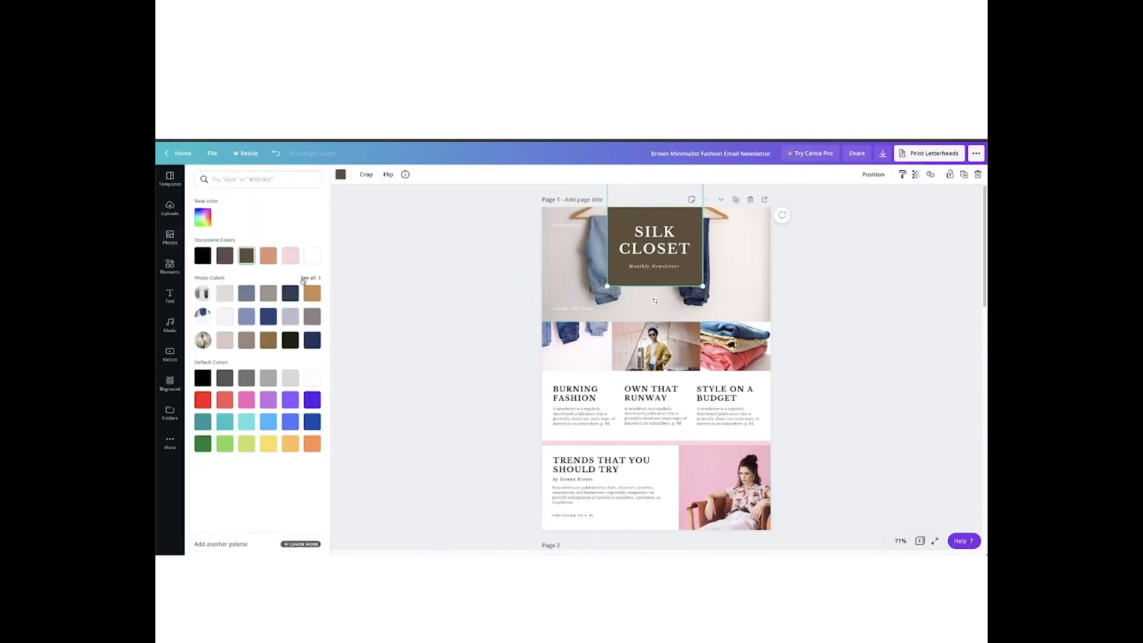
pyautogui.click(308, 279)
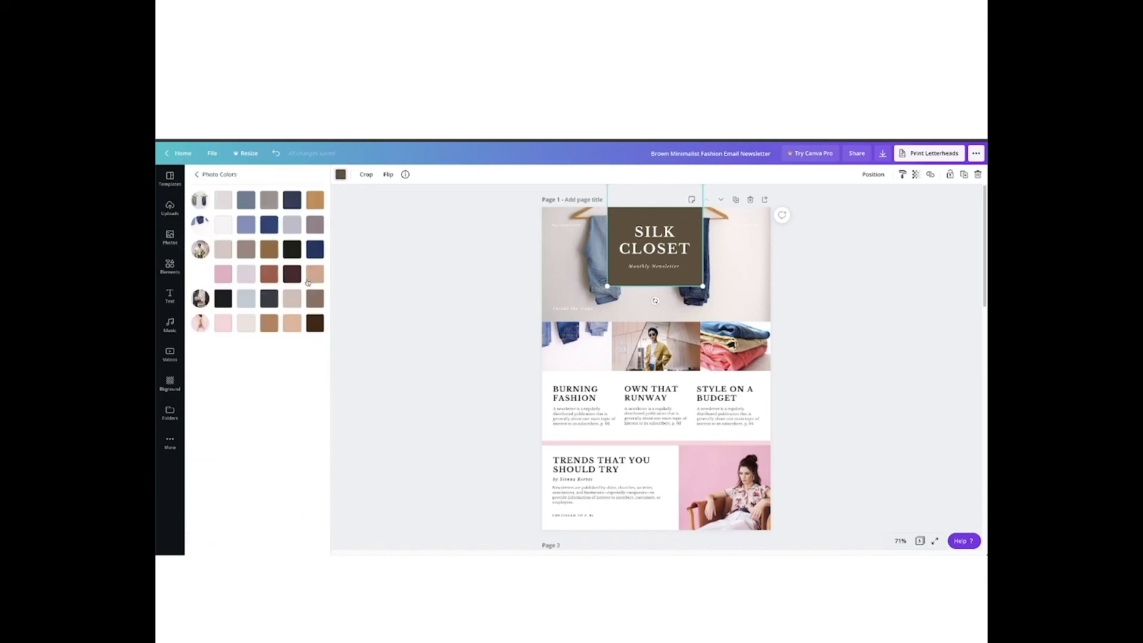
pyautogui.click(245, 226)
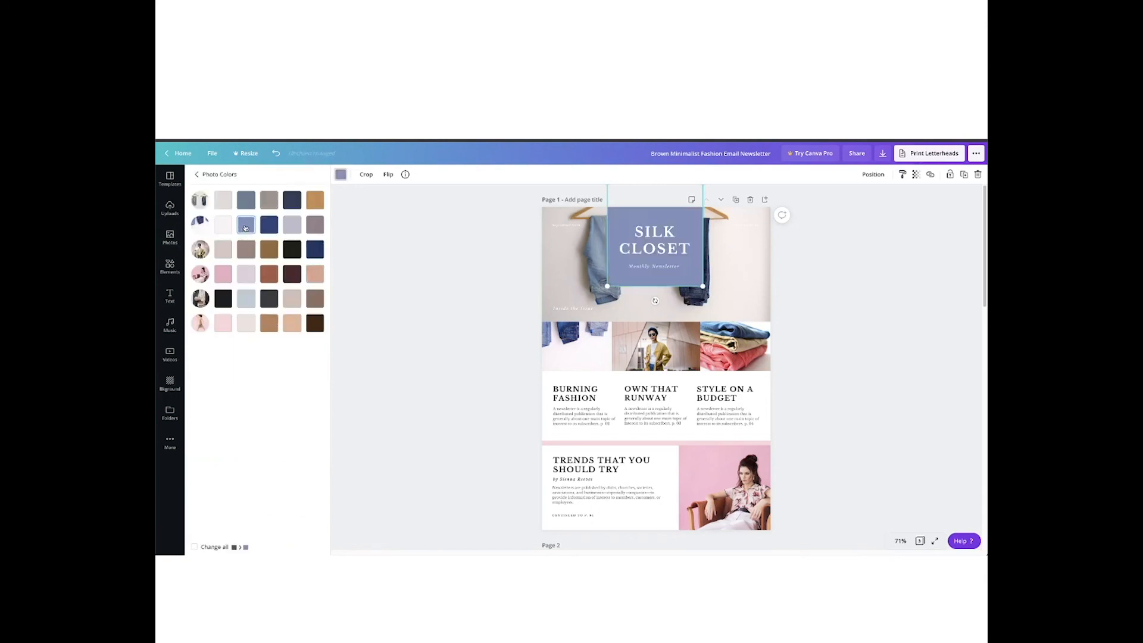
pyautogui.click(501, 318)
# Recolor page 3's orange block behind "Support Local" with the periwinkle blue document color
pyautogui.scroll(-5, 500, 319)
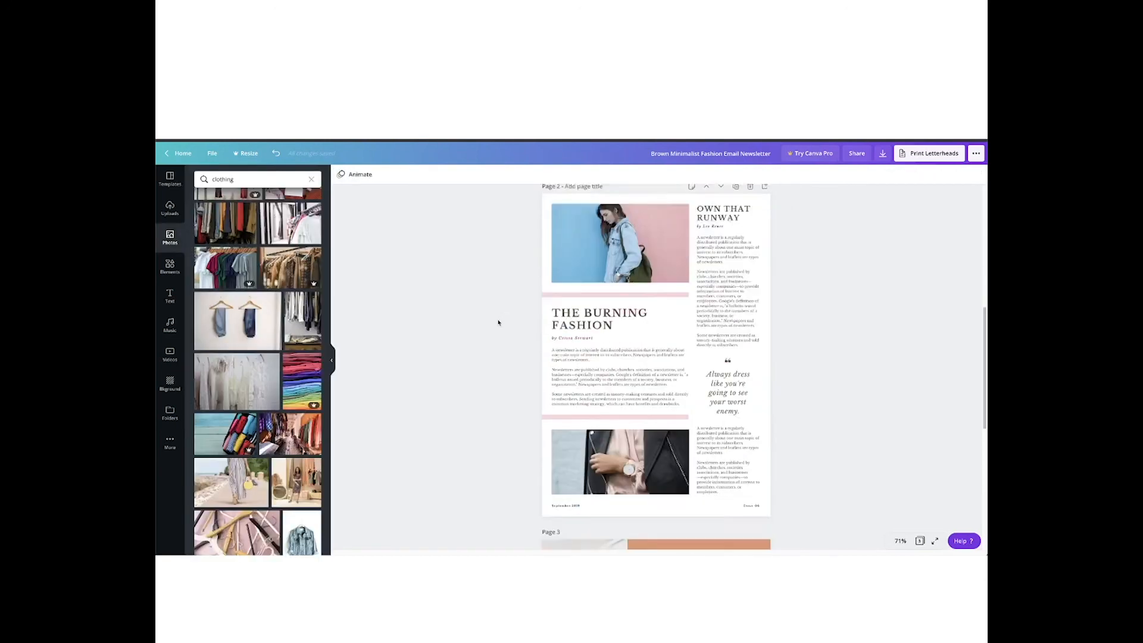
pyautogui.scroll(-4, 498, 322)
pyautogui.click(695, 466)
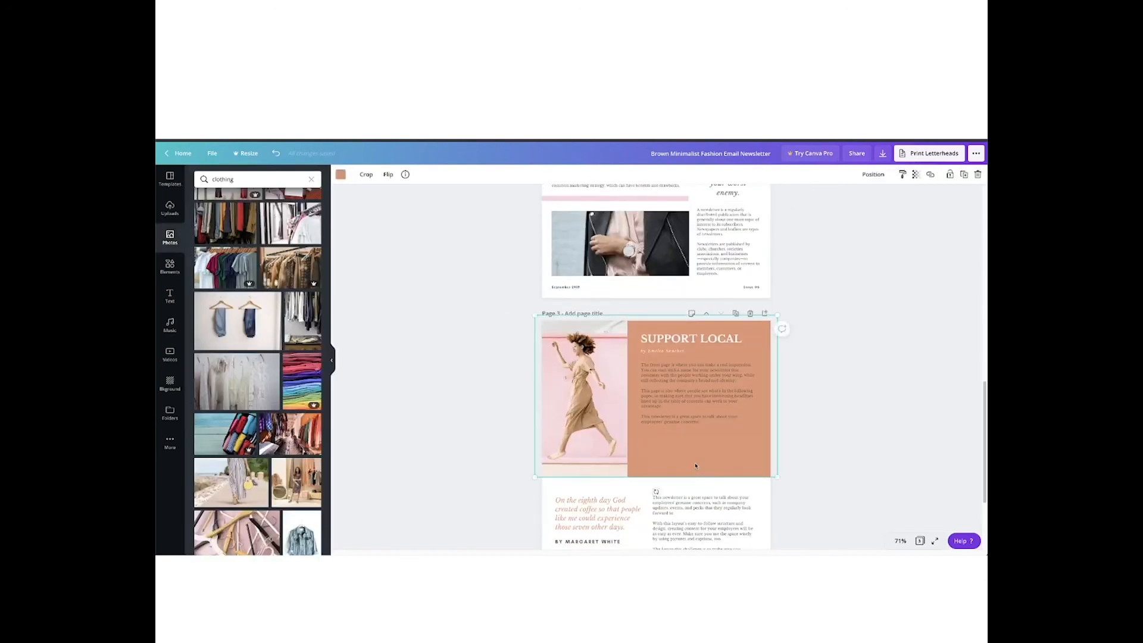
pyautogui.click(340, 174)
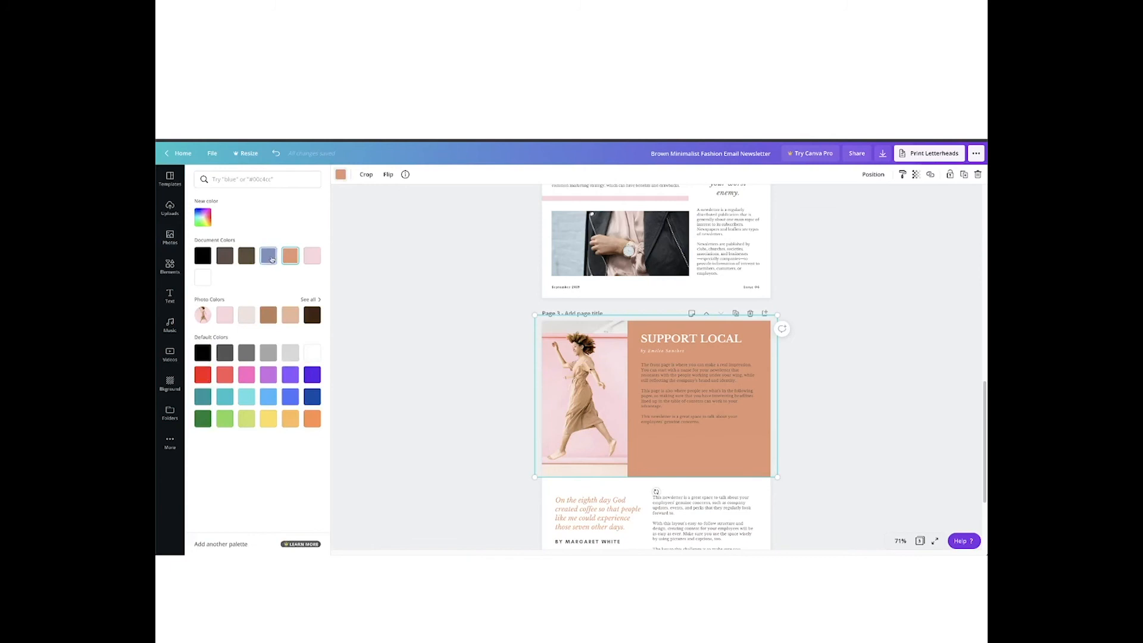
pyautogui.click(269, 257)
pyautogui.click(444, 338)
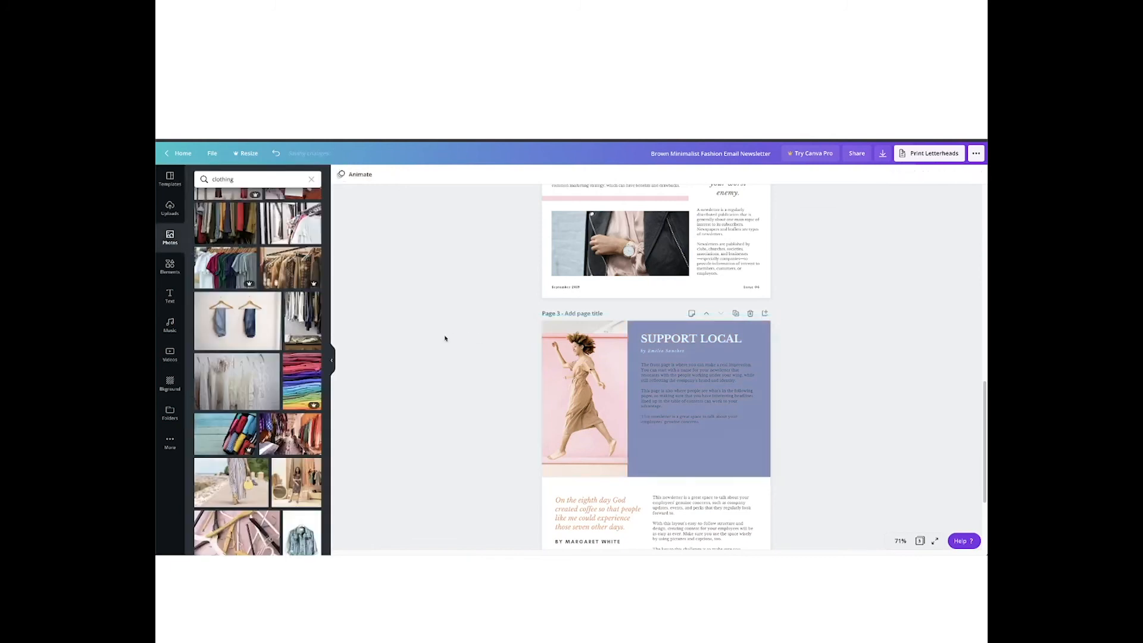
# Recolor the quotation mark above page 2's "Always dress like you're going to see your worst enemy" quote with the periwinkle blue document color
pyautogui.scroll(-3, 445, 338)
pyautogui.scroll(5, 444, 338)
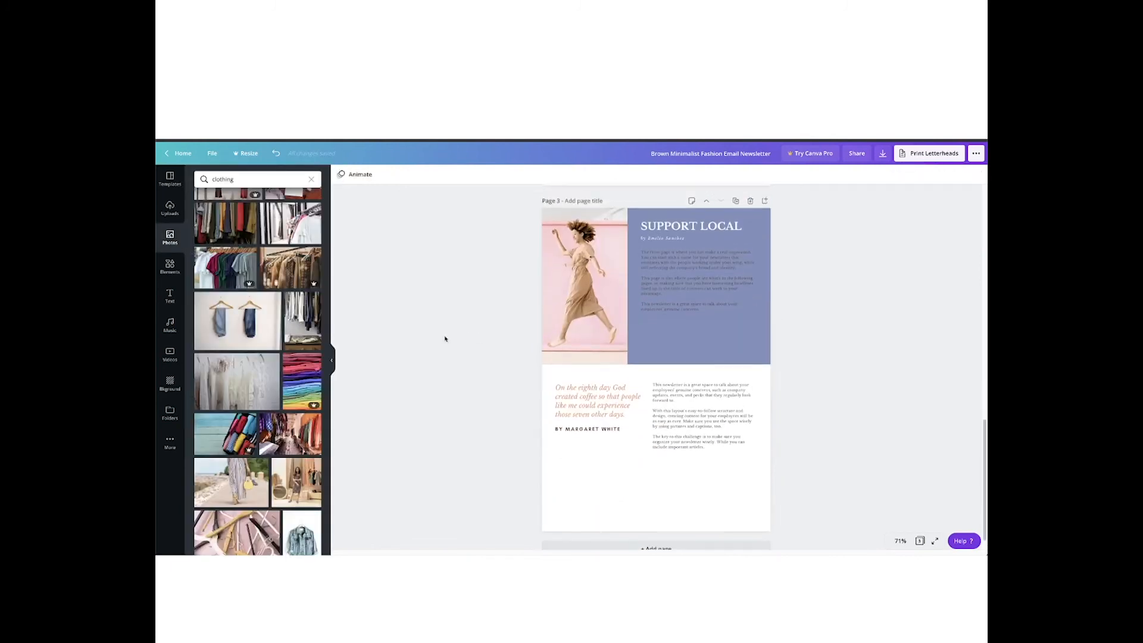
pyautogui.click(729, 253)
pyautogui.scroll(2, 691, 323)
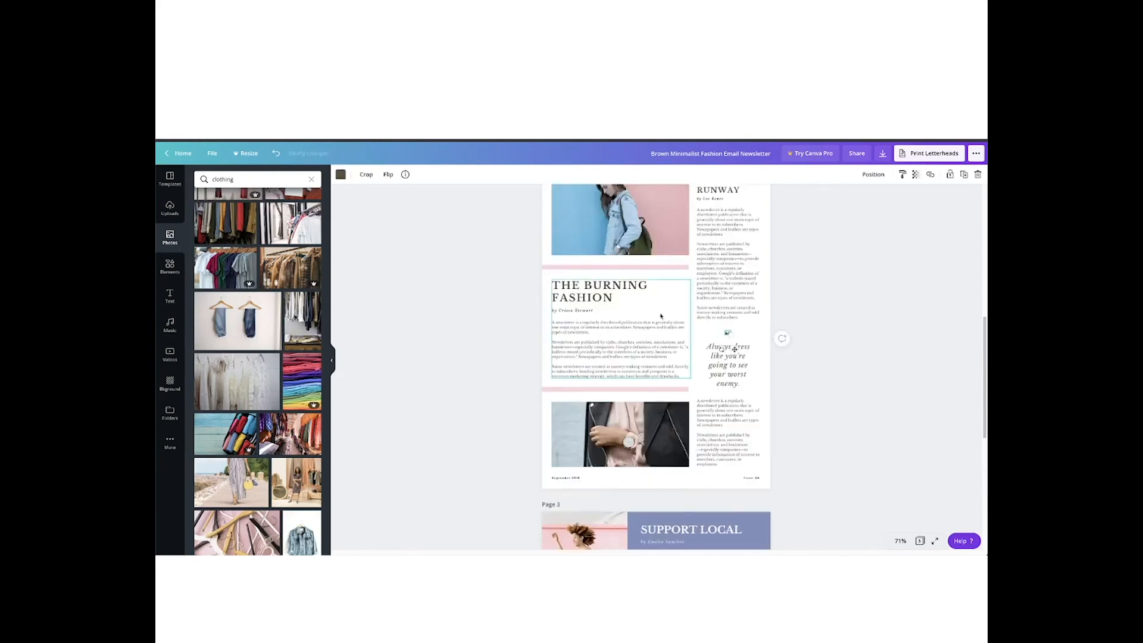
pyautogui.click(341, 174)
pyautogui.click(268, 256)
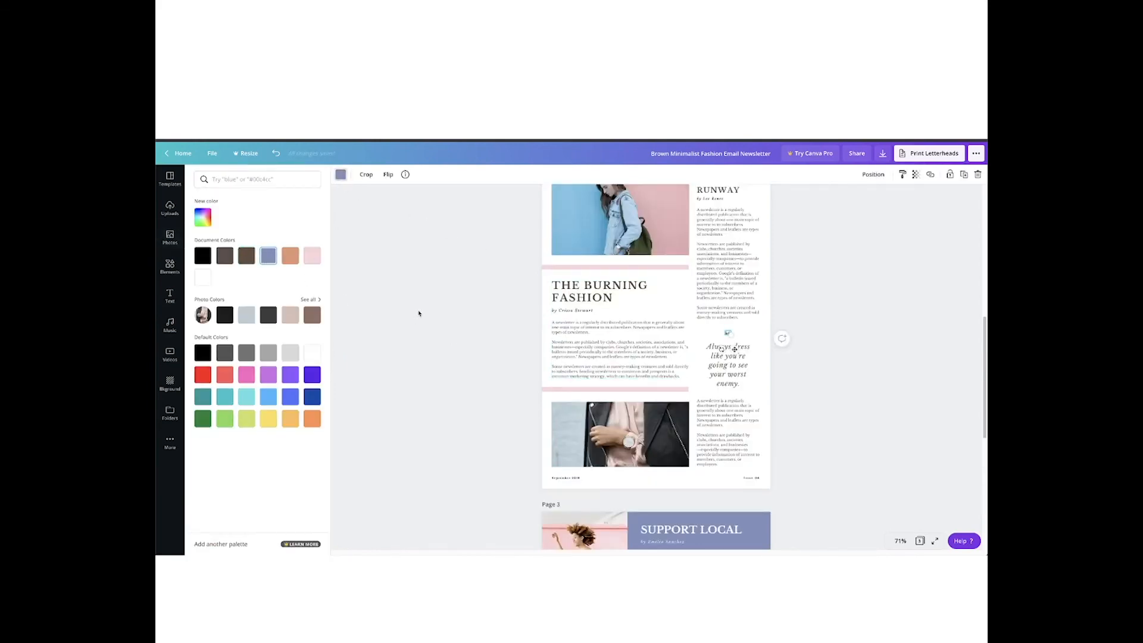
pyautogui.click(467, 373)
# Review all three newsletter pages to check how the pink and blue elements match the photos
pyautogui.scroll(-5, 466, 372)
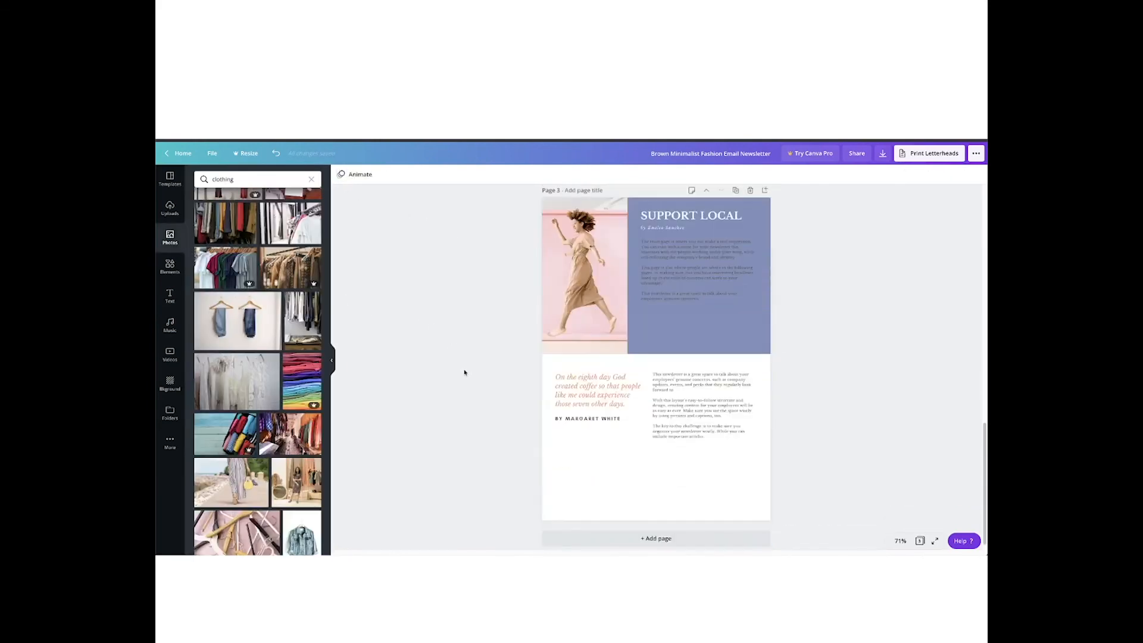
pyautogui.scroll(5, 464, 373)
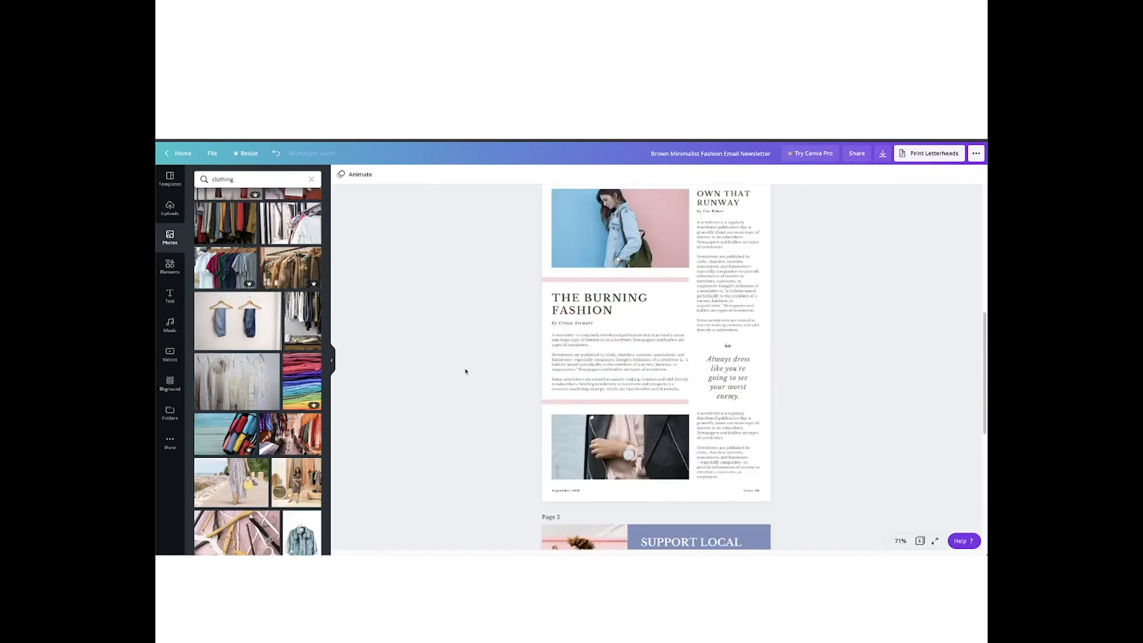
pyautogui.scroll(4, 465, 364)
pyautogui.scroll(-5, 464, 364)
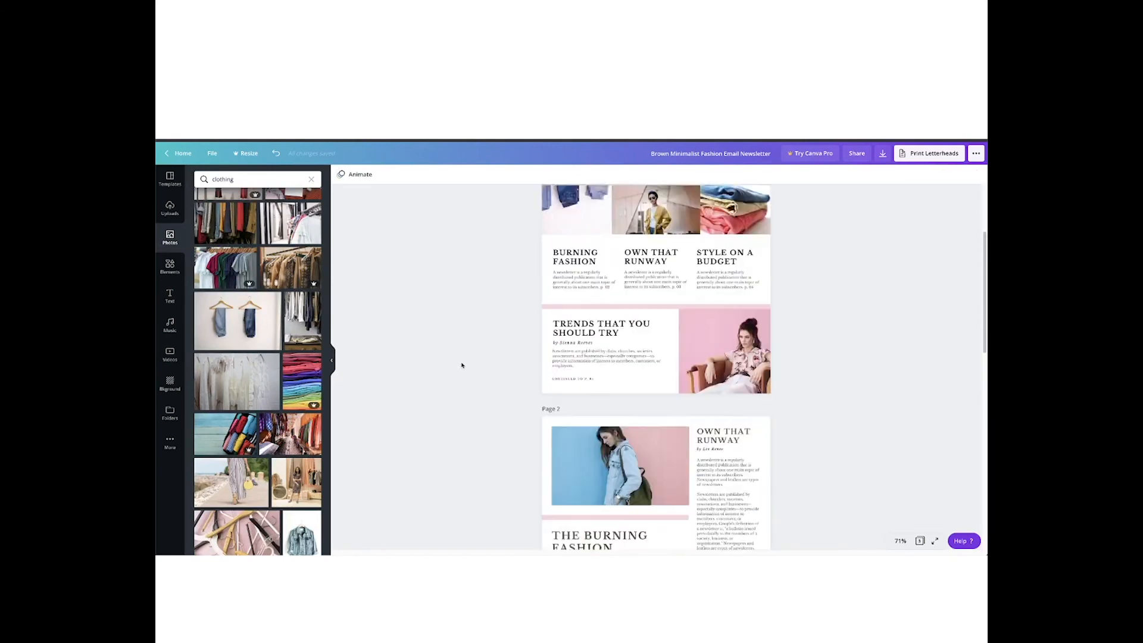
pyautogui.scroll(-2, 461, 365)
pyautogui.scroll(1, 462, 365)
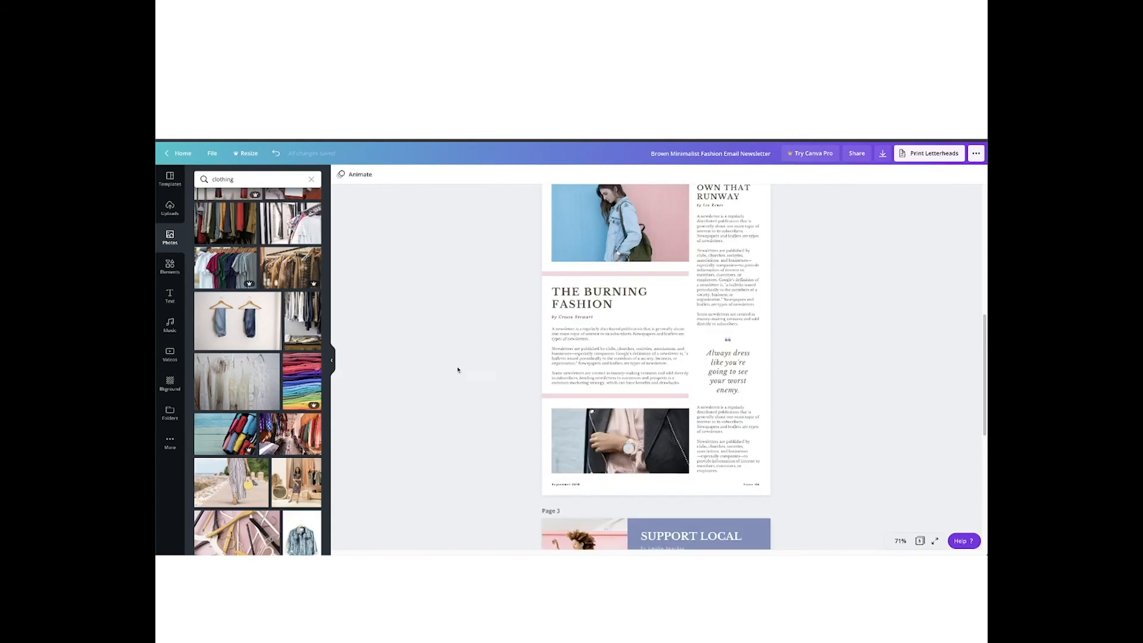
pyautogui.scroll(3, 459, 361)
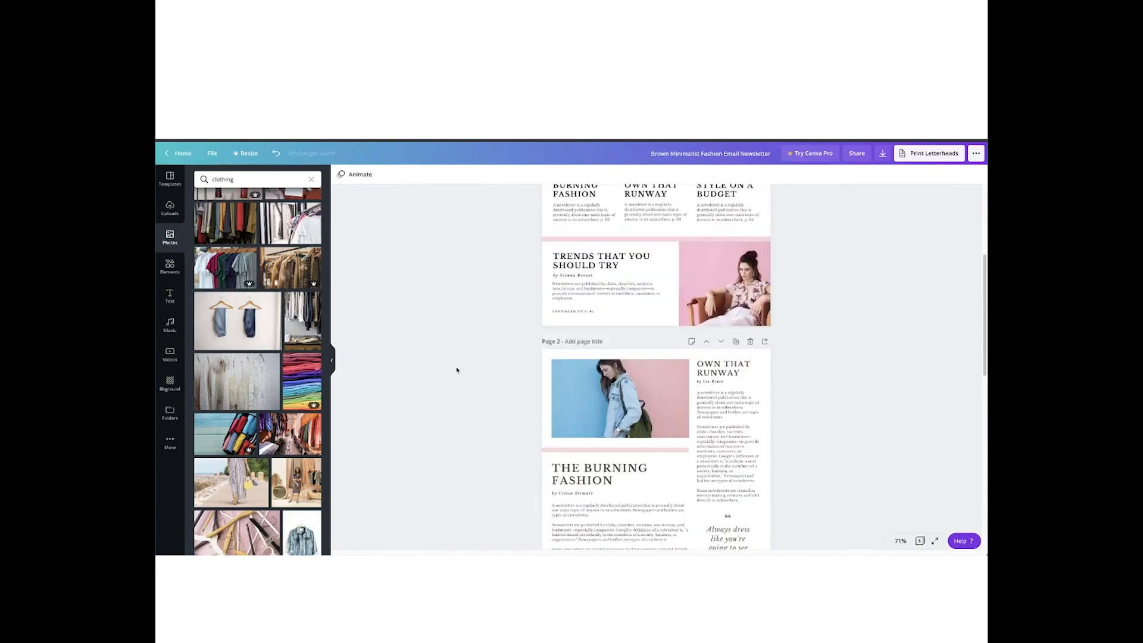
# Check the newsletter's download settings without downloading it
pyautogui.click(882, 155)
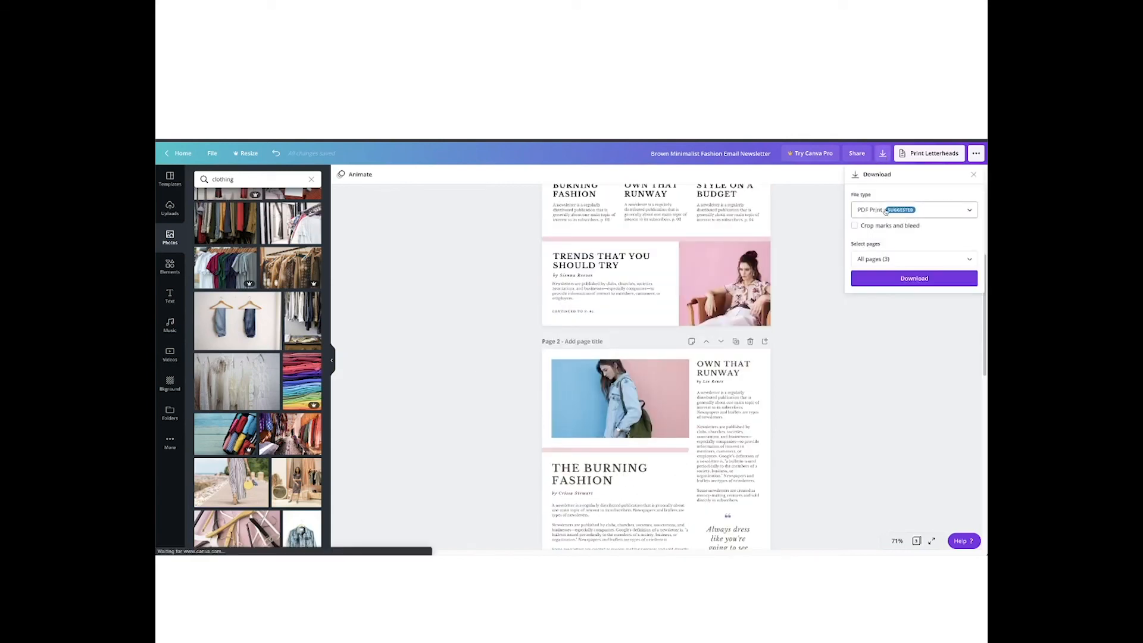
pyautogui.click(972, 173)
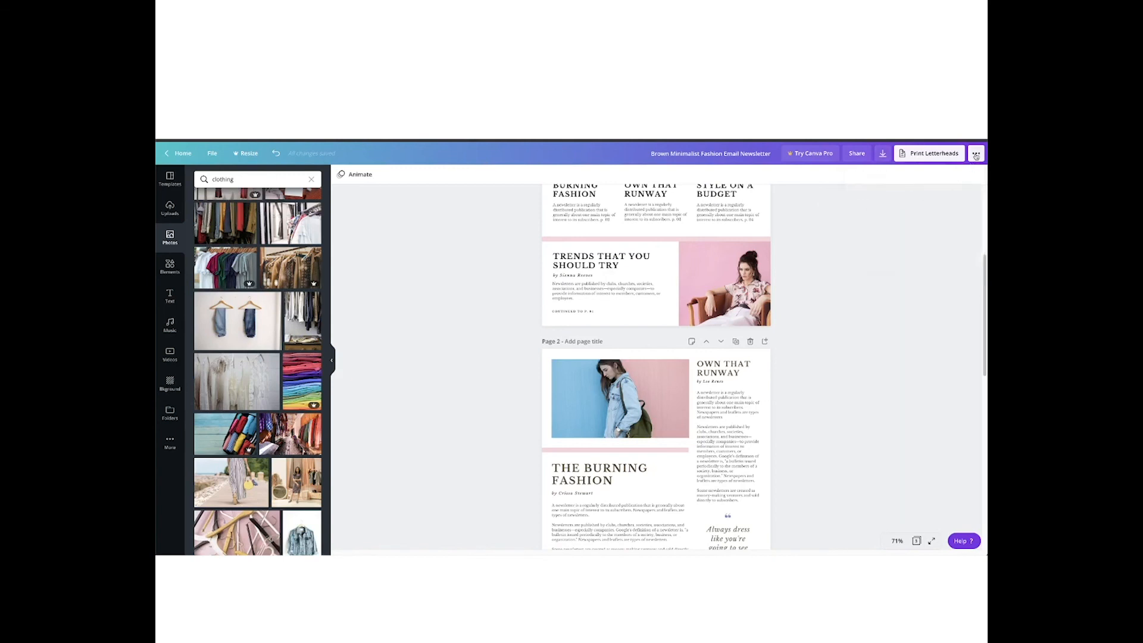
# Open the newsletter through its share link and page forward to page 2 and back to page 1
pyautogui.click(977, 154)
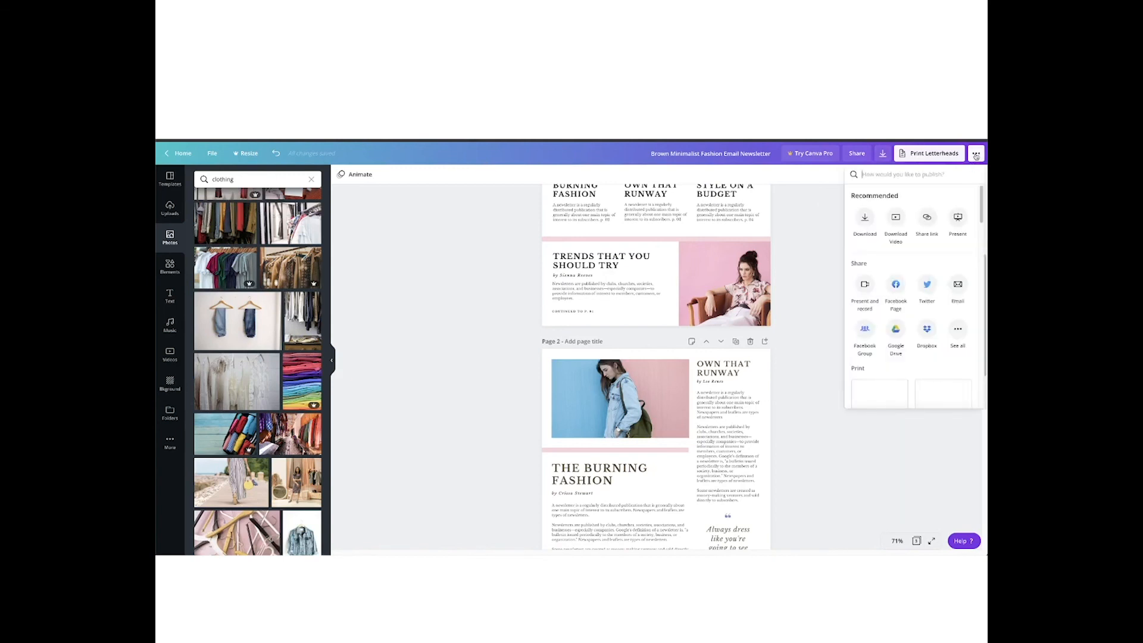
pyautogui.click(928, 218)
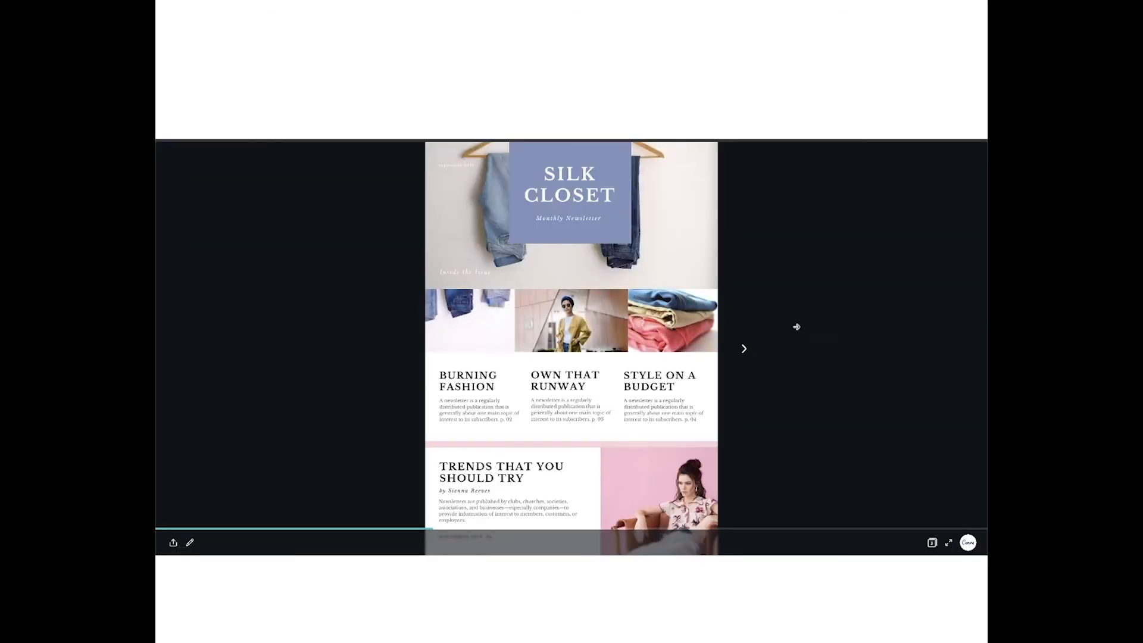
pyautogui.click(744, 350)
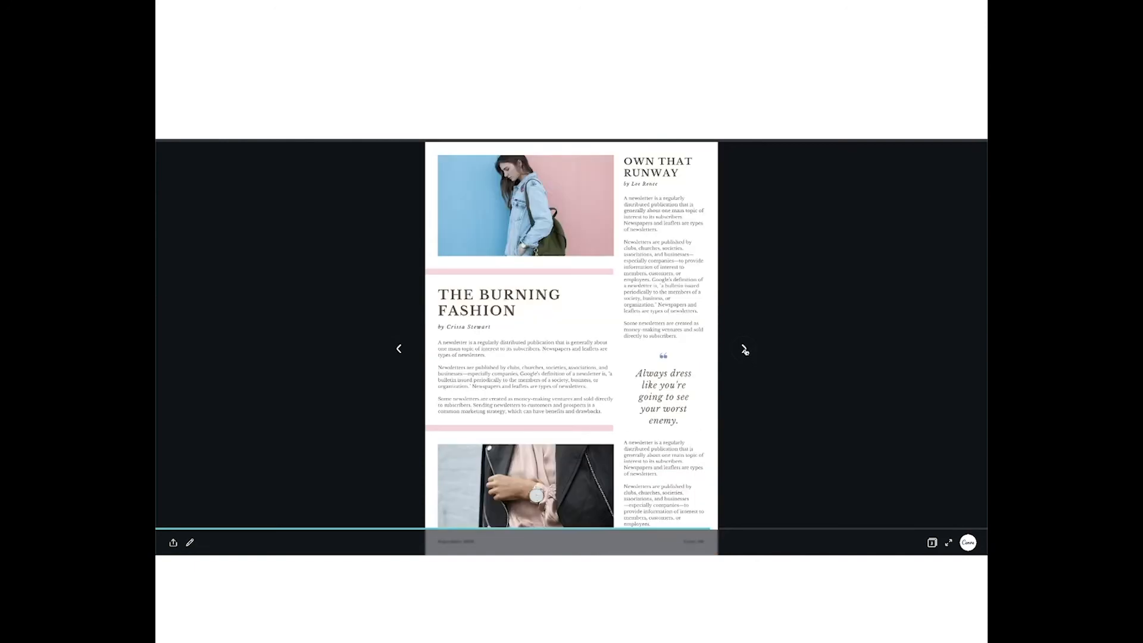
pyautogui.click(398, 349)
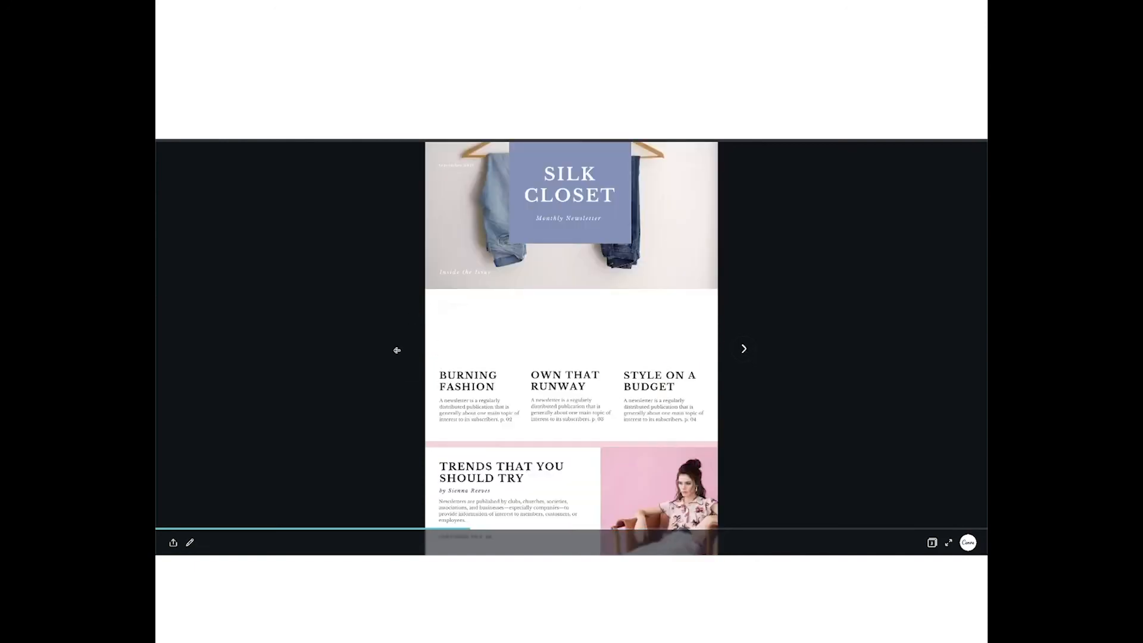